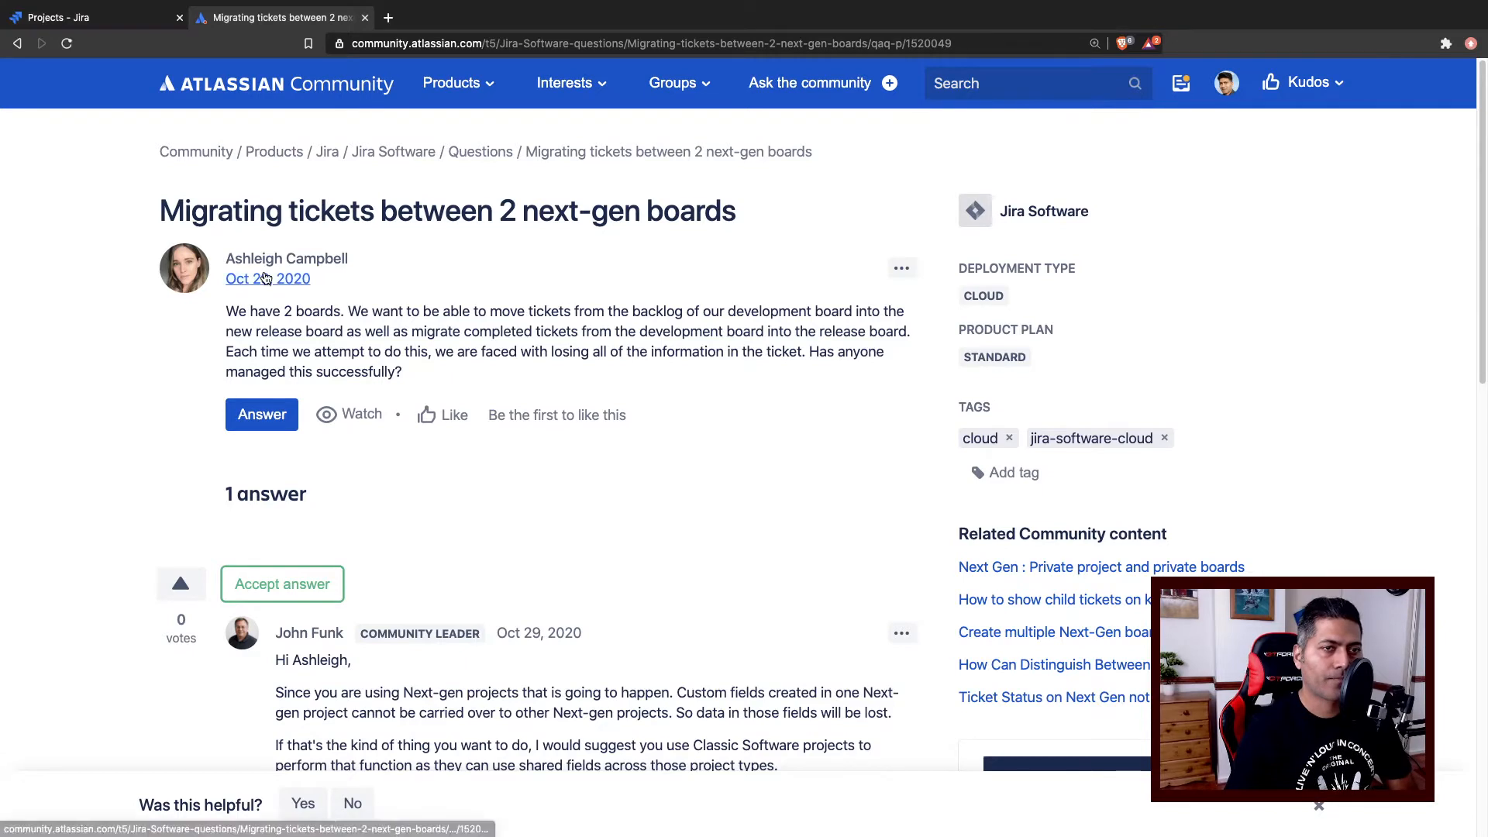
Enlarge the community question about migrating tickets between two next-gen boards and read the question and its answer.
{"action": "mouse_move", "coordinate": [260, 273]}
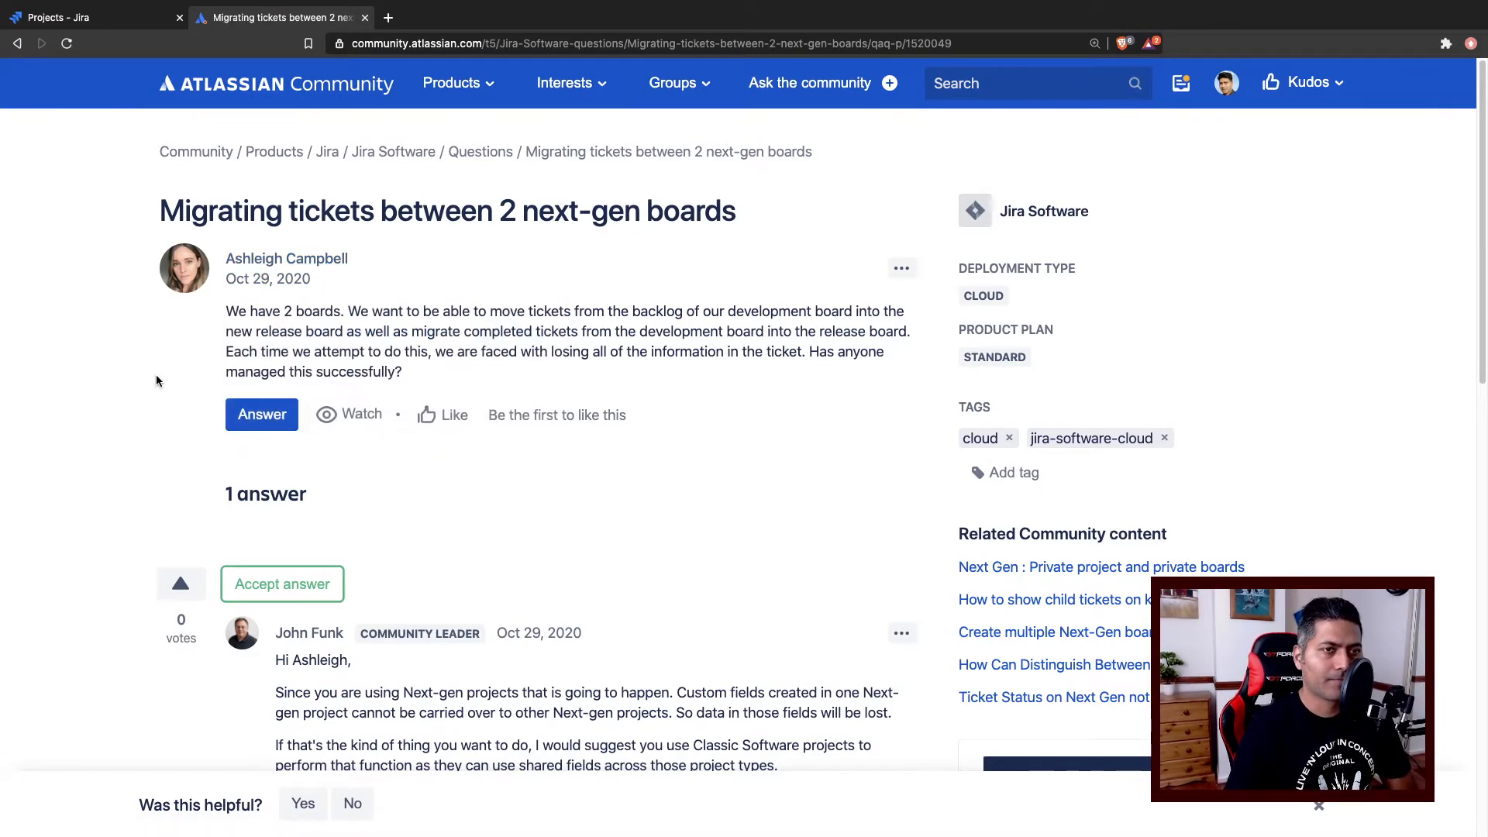
{"action": "key", "text": "super+plus"}
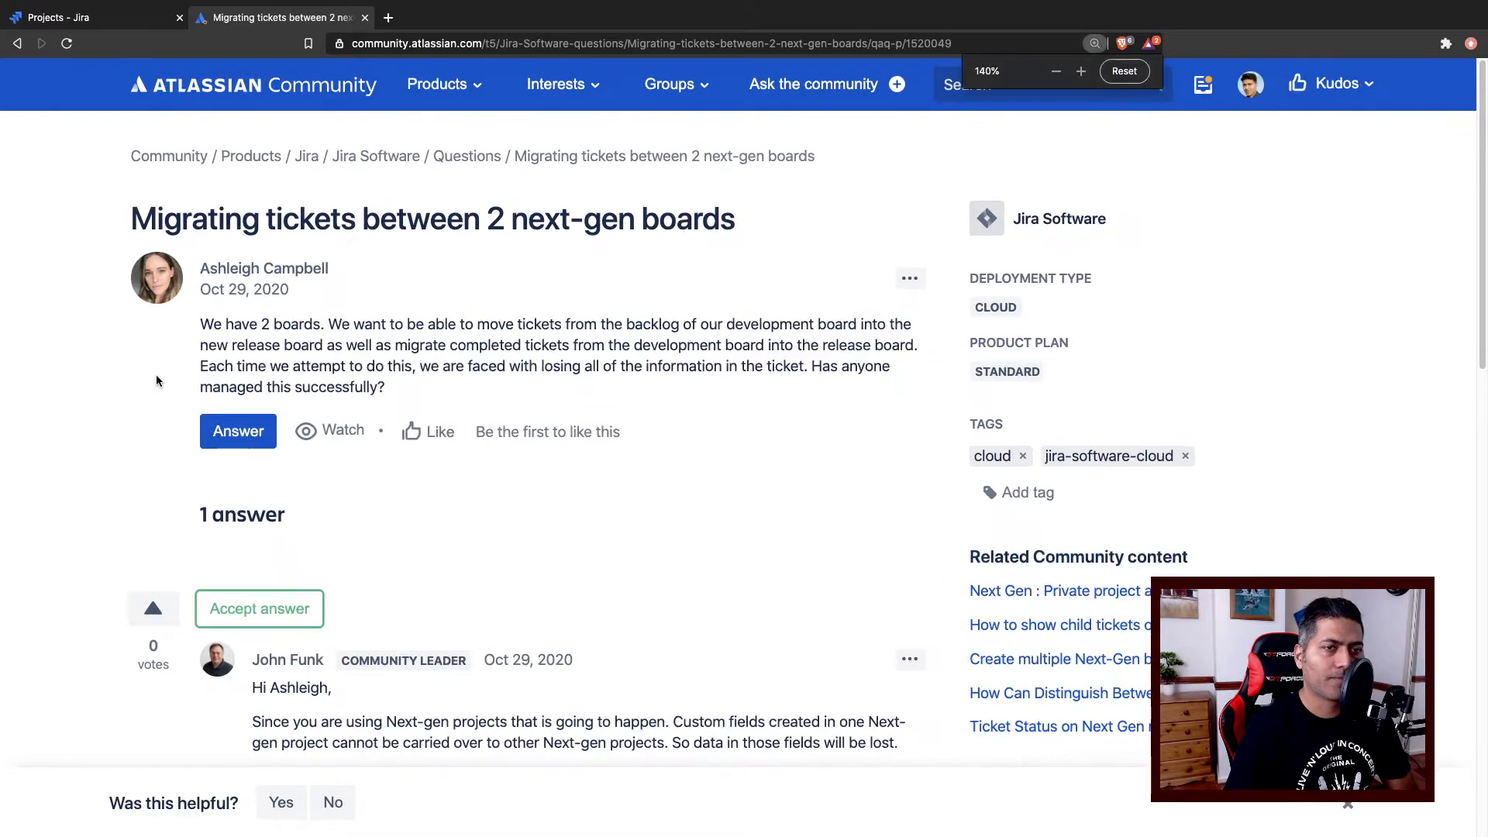
{"action": "key", "text": "super+plus"}
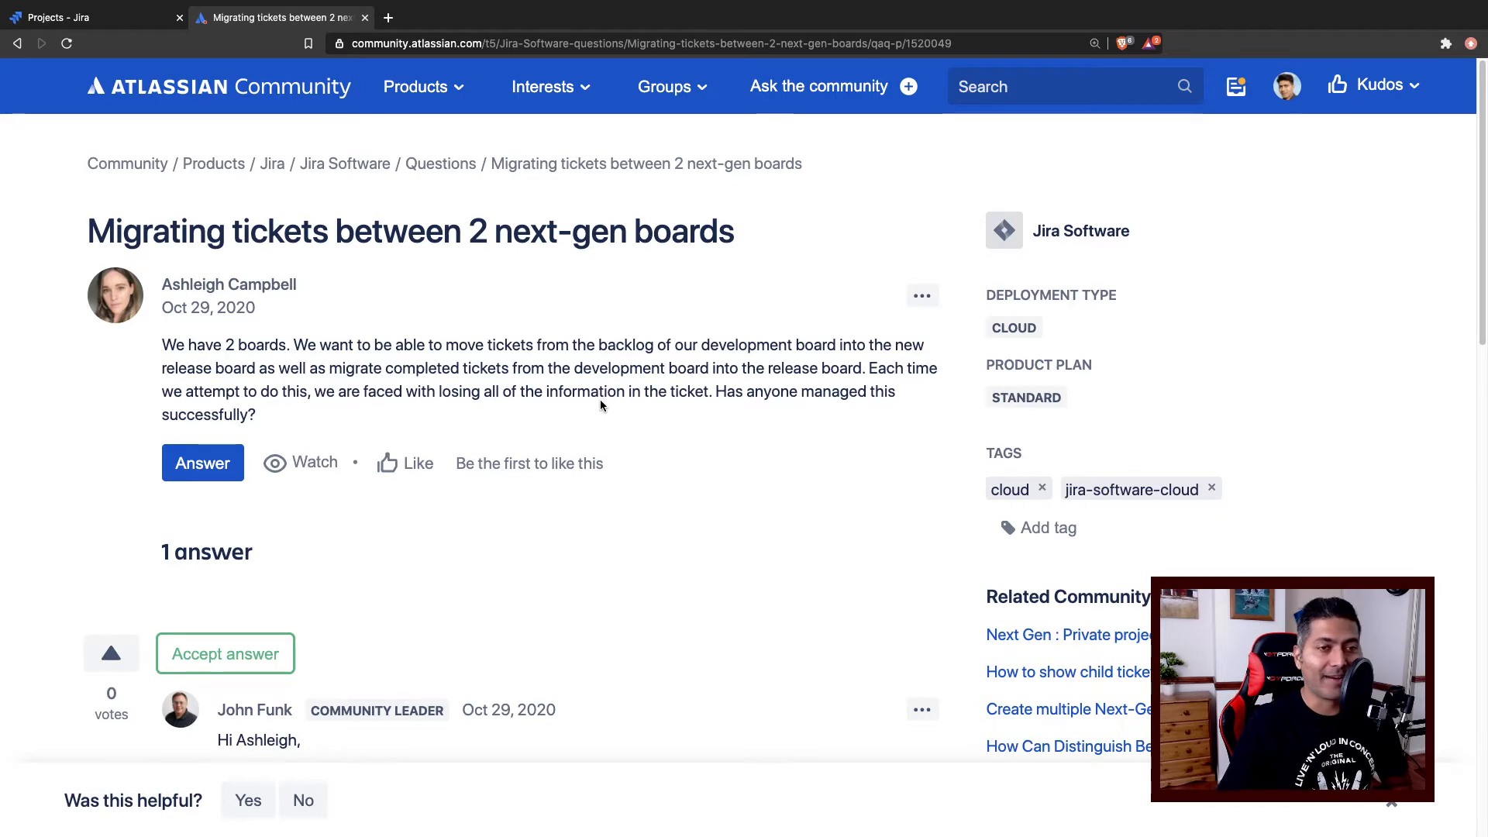
{"action": "scroll", "coordinate": [599, 452], "scroll_direction": "down", "scroll_amount": 3}
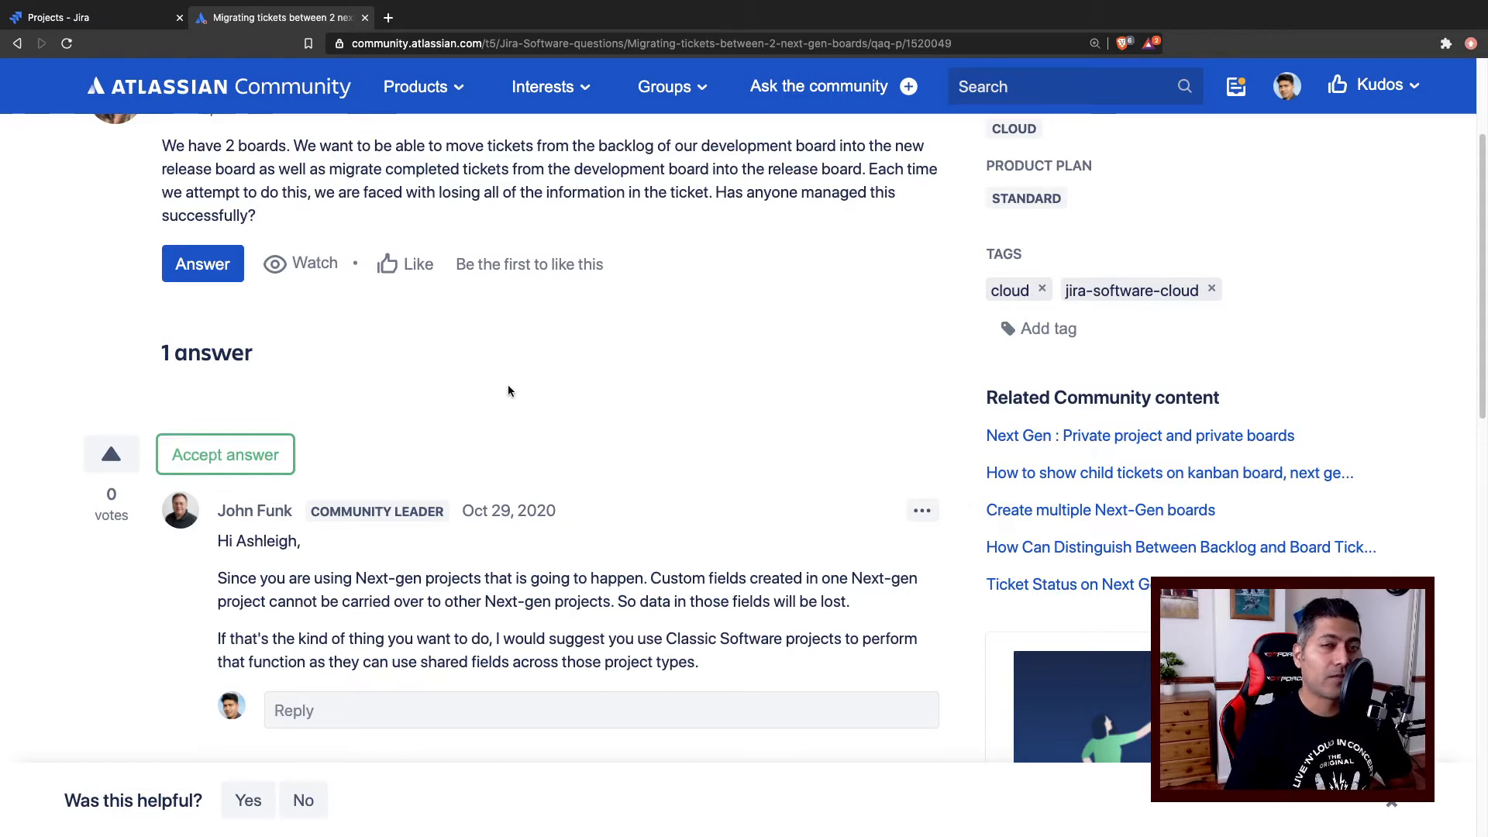
{"action": "scroll", "coordinate": [532, 408], "scroll_direction": "up", "scroll_amount": 3}
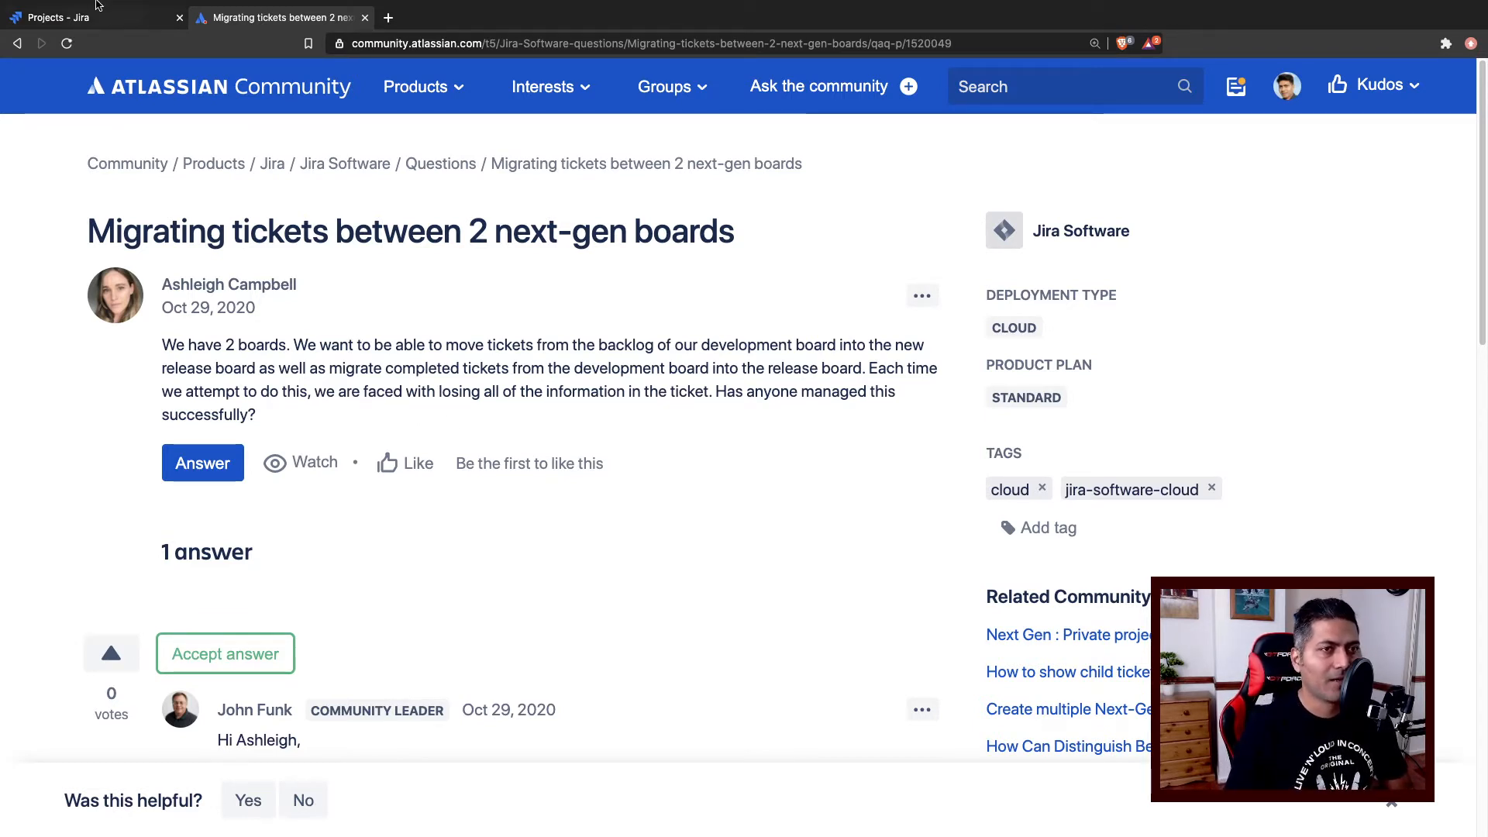
From the Jira projects list, open Creative Team and New Workflow in separate browser tabs, with Creative Team placed first.
{"action": "mouse_move", "coordinate": [100, 4]}
{"action": "key", "text": "ctrl+shift+Tab"}
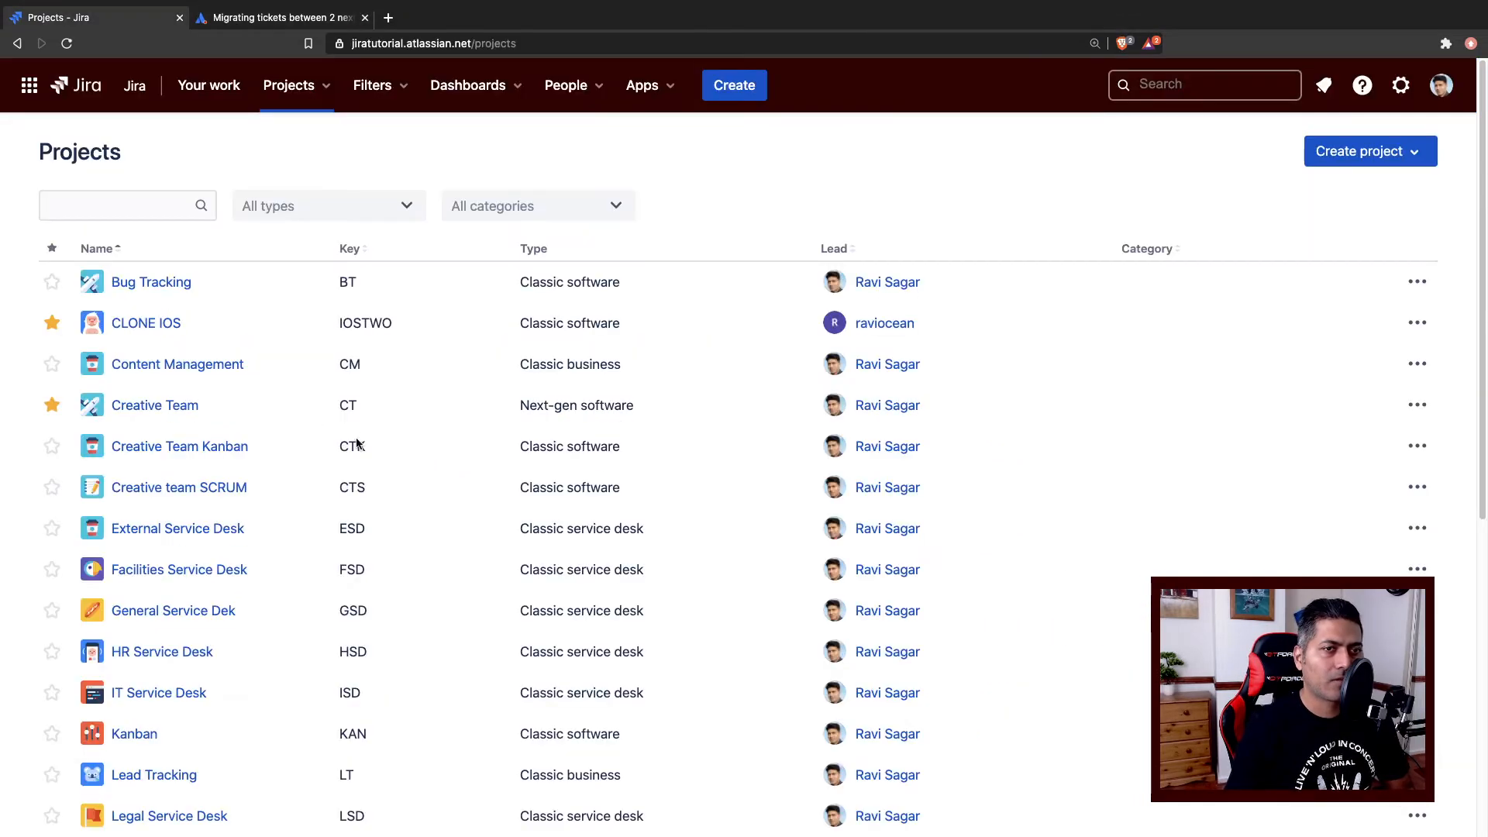
{"action": "left_click", "coordinate": [139, 408], "text": "super"}
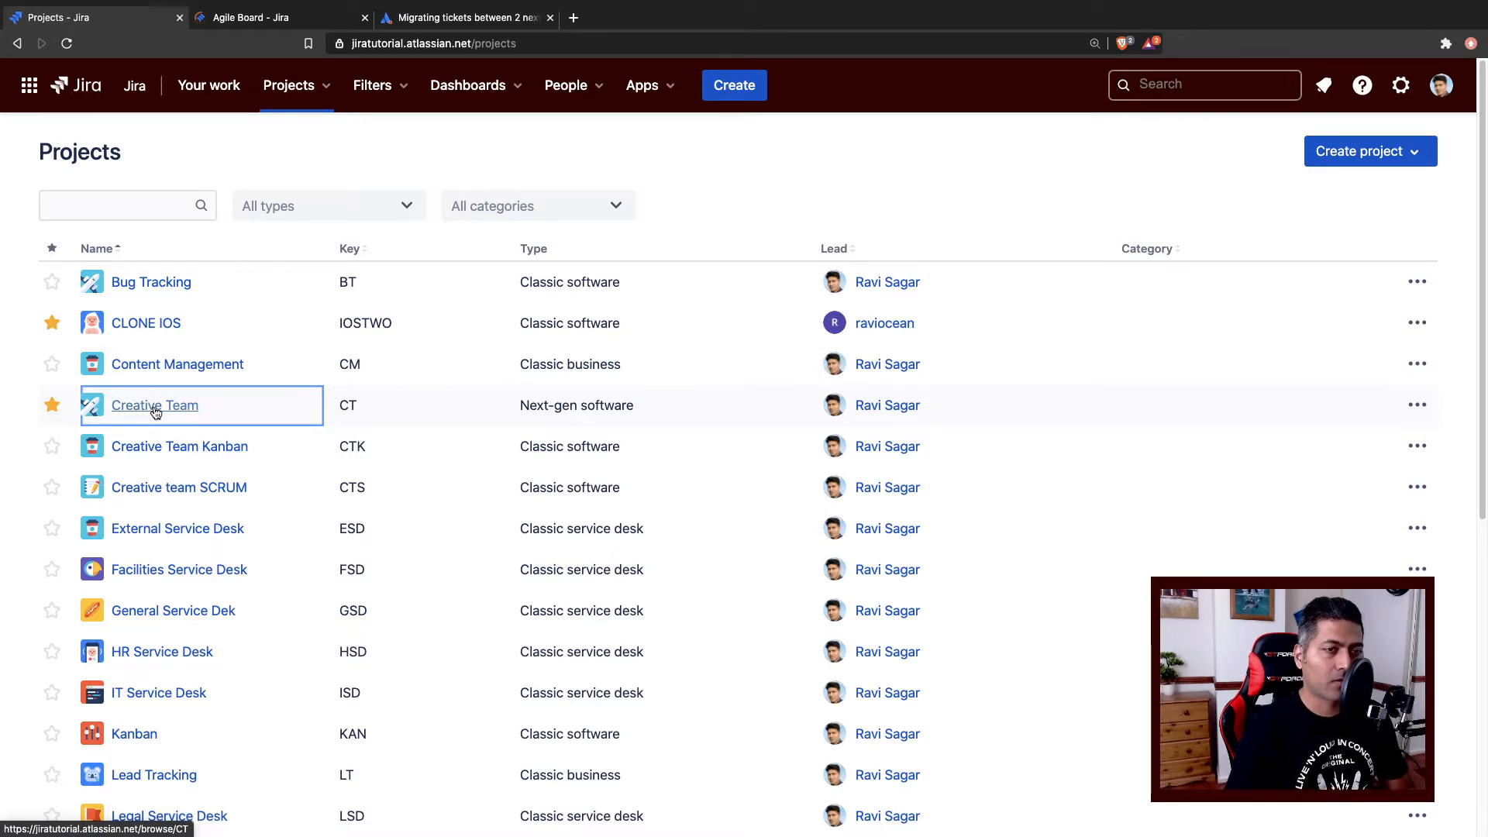
{"action": "scroll", "coordinate": [232, 436], "scroll_direction": "down", "scroll_amount": 4}
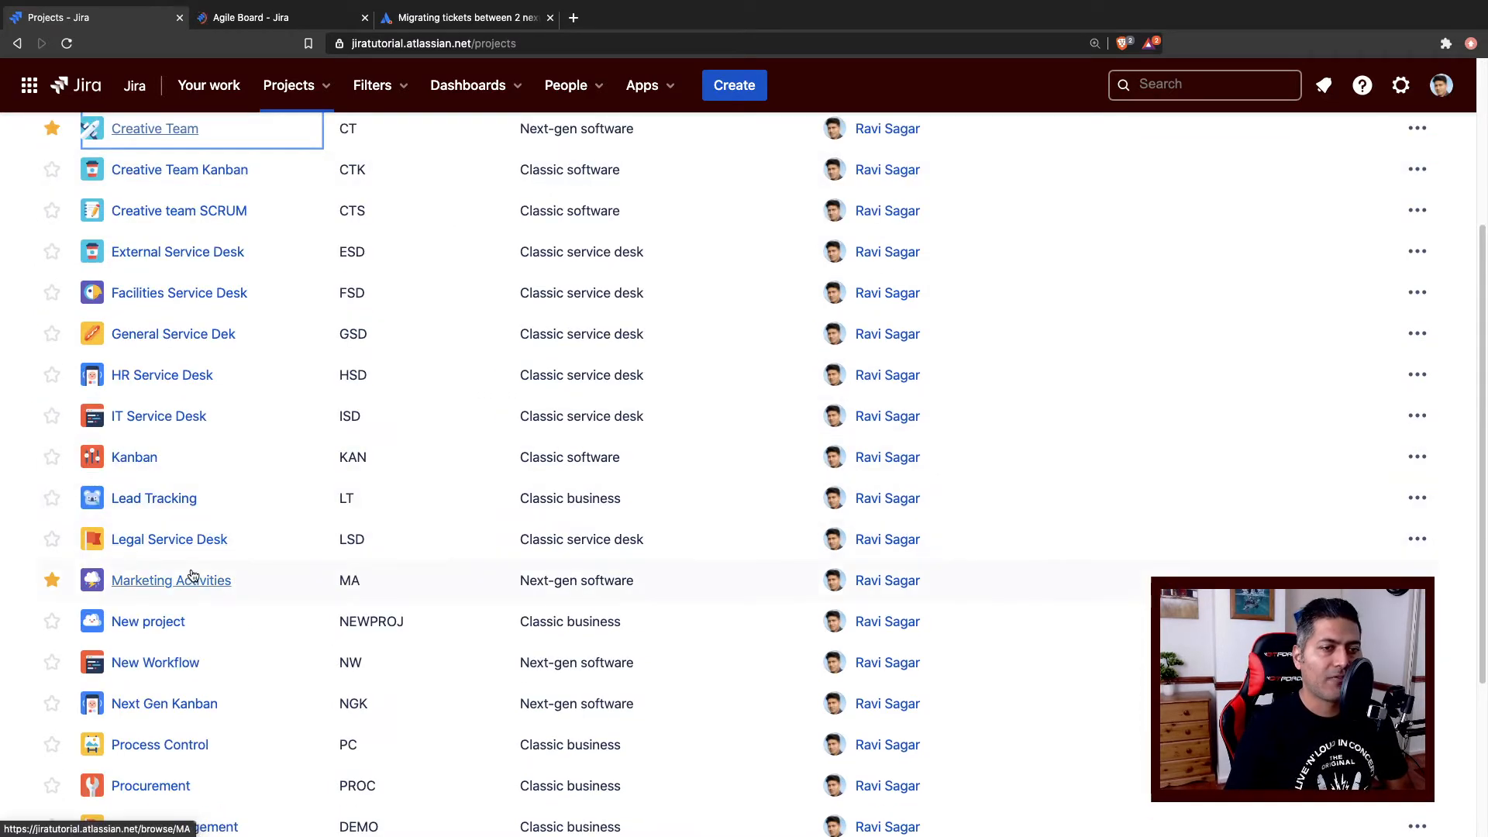
{"action": "scroll", "coordinate": [212, 612], "scroll_direction": "down", "scroll_amount": 3}
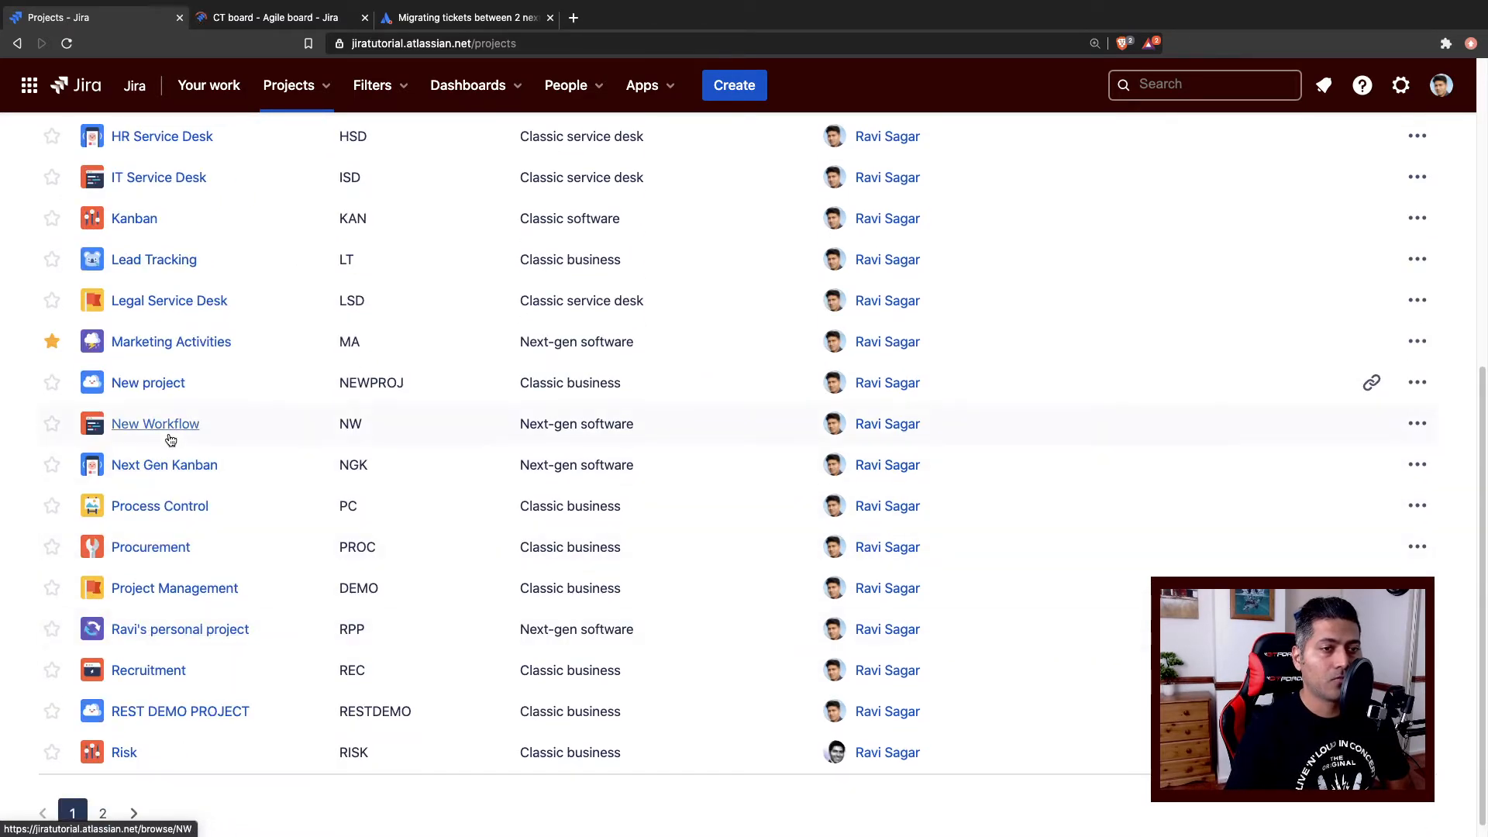
{"action": "left_click", "coordinate": [165, 428]}
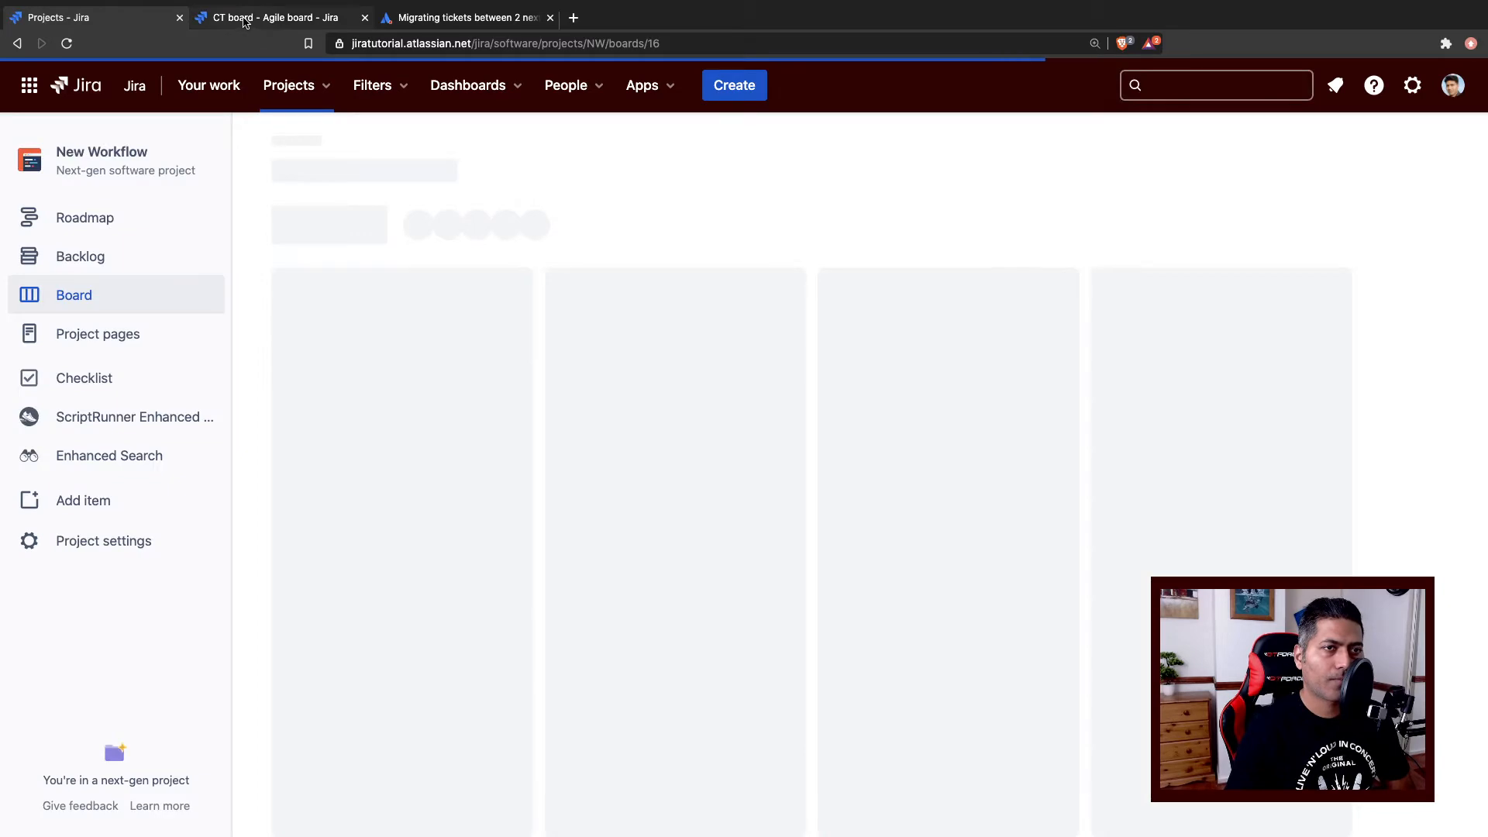
{"action": "left_click_drag", "start_coordinate": [248, 18], "coordinate": [86, 18]}
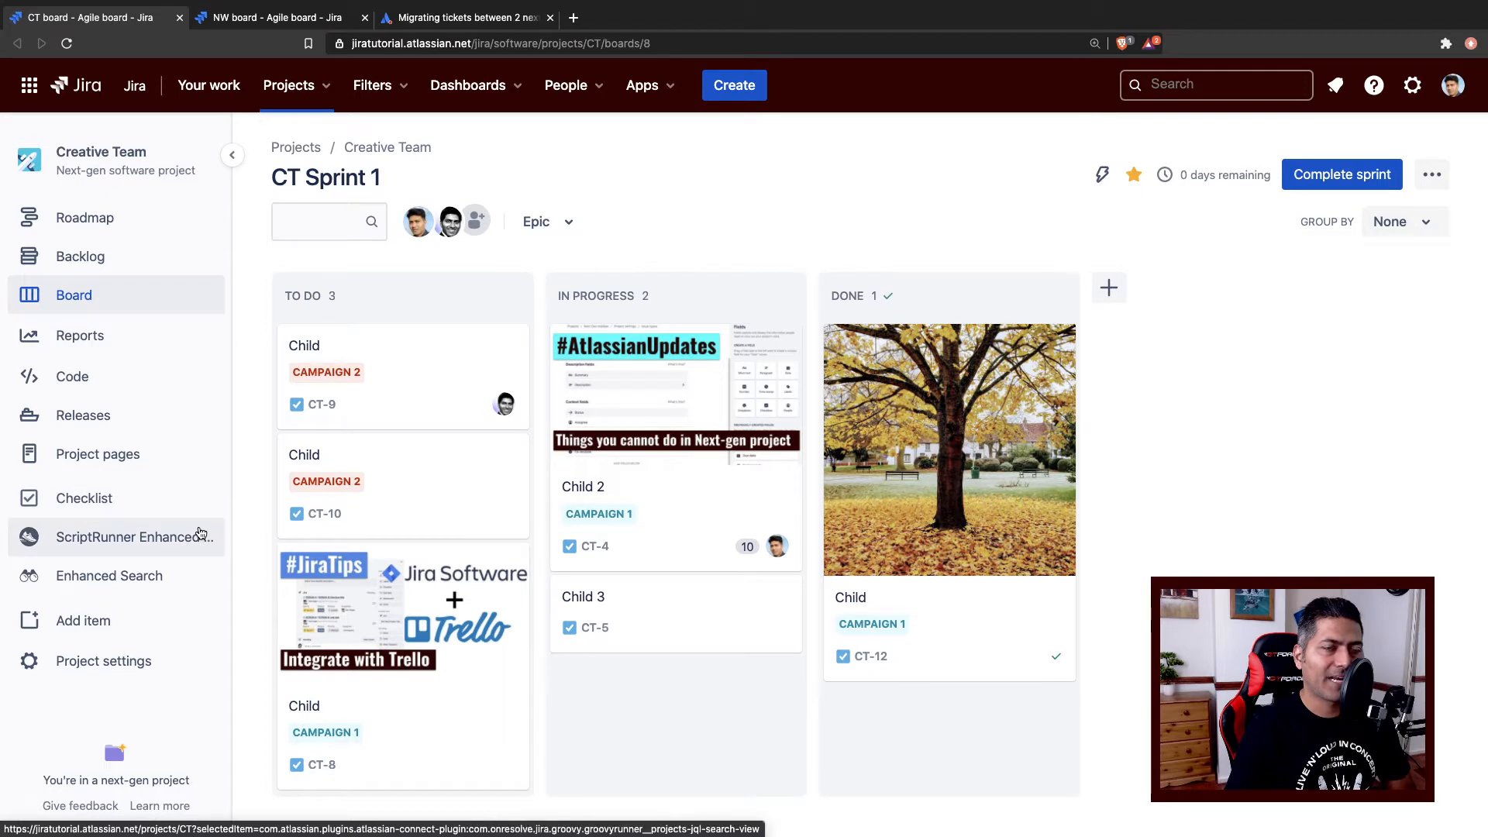
Open the Task issue type in Creative Team's project settings and review its context fields.
{"action": "left_click", "coordinate": [147, 659]}
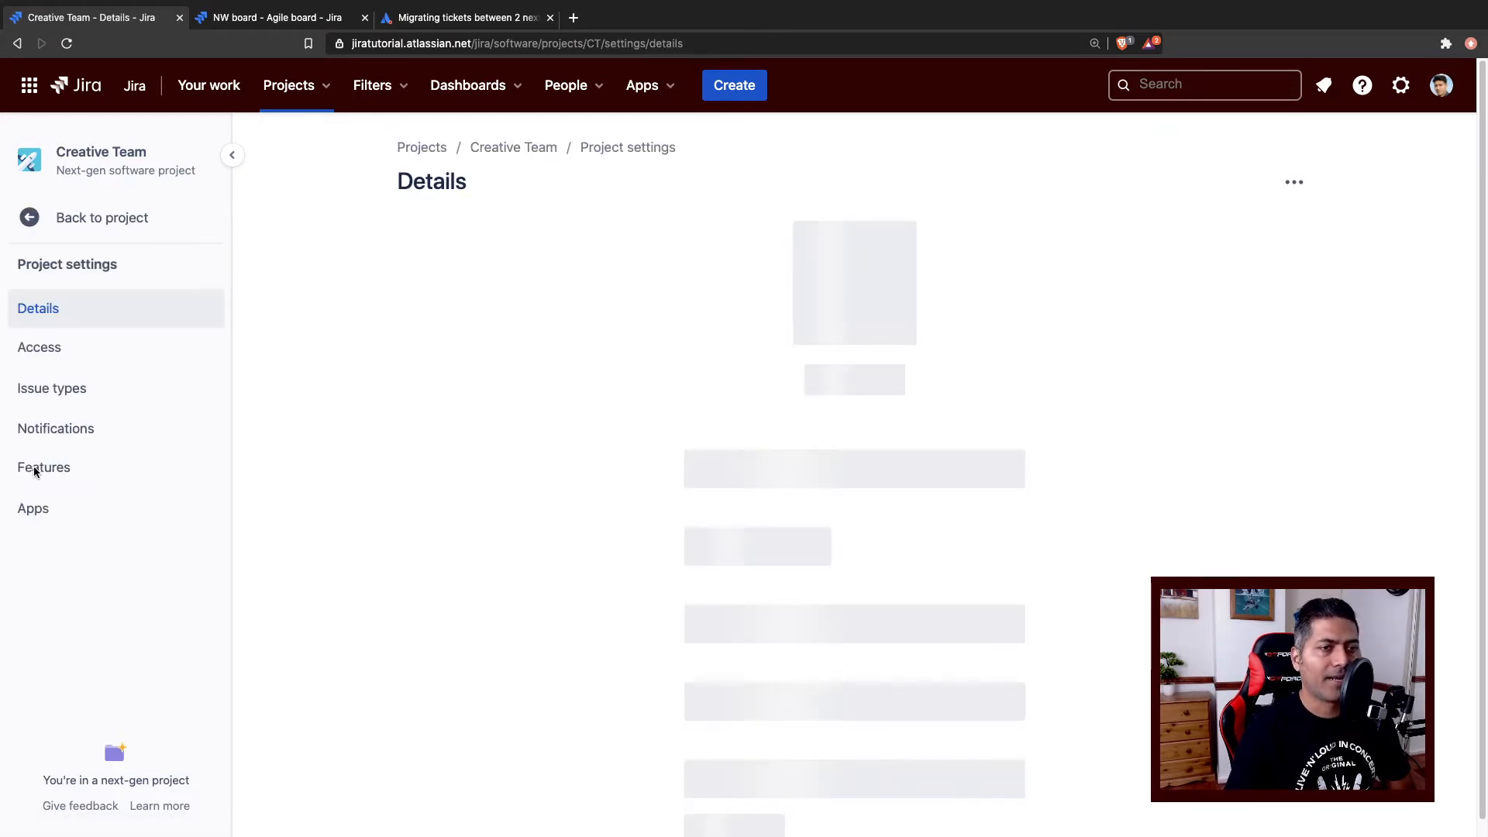
{"action": "left_click", "coordinate": [78, 391]}
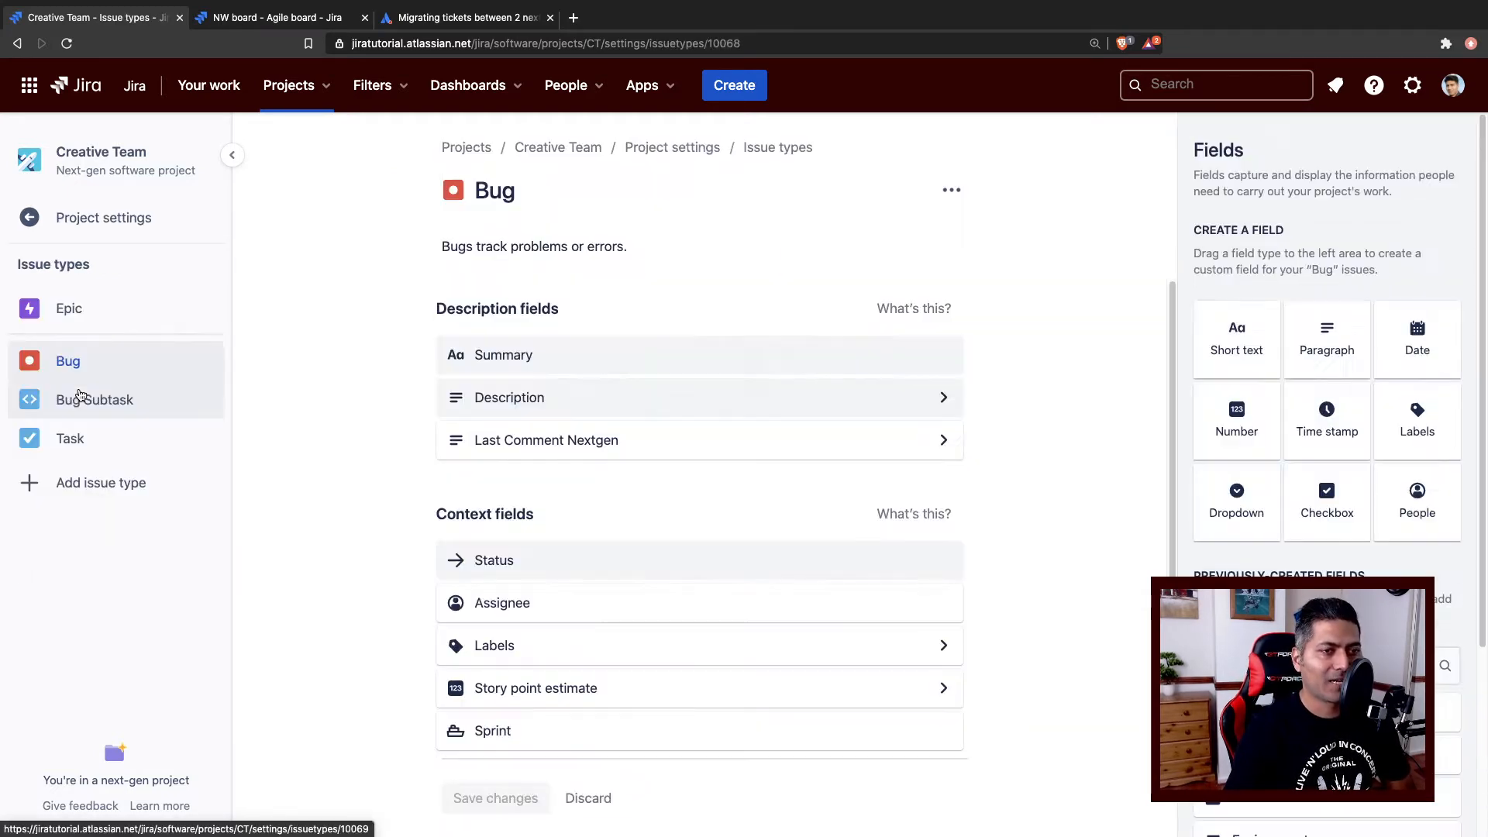
{"action": "left_click", "coordinate": [85, 440]}
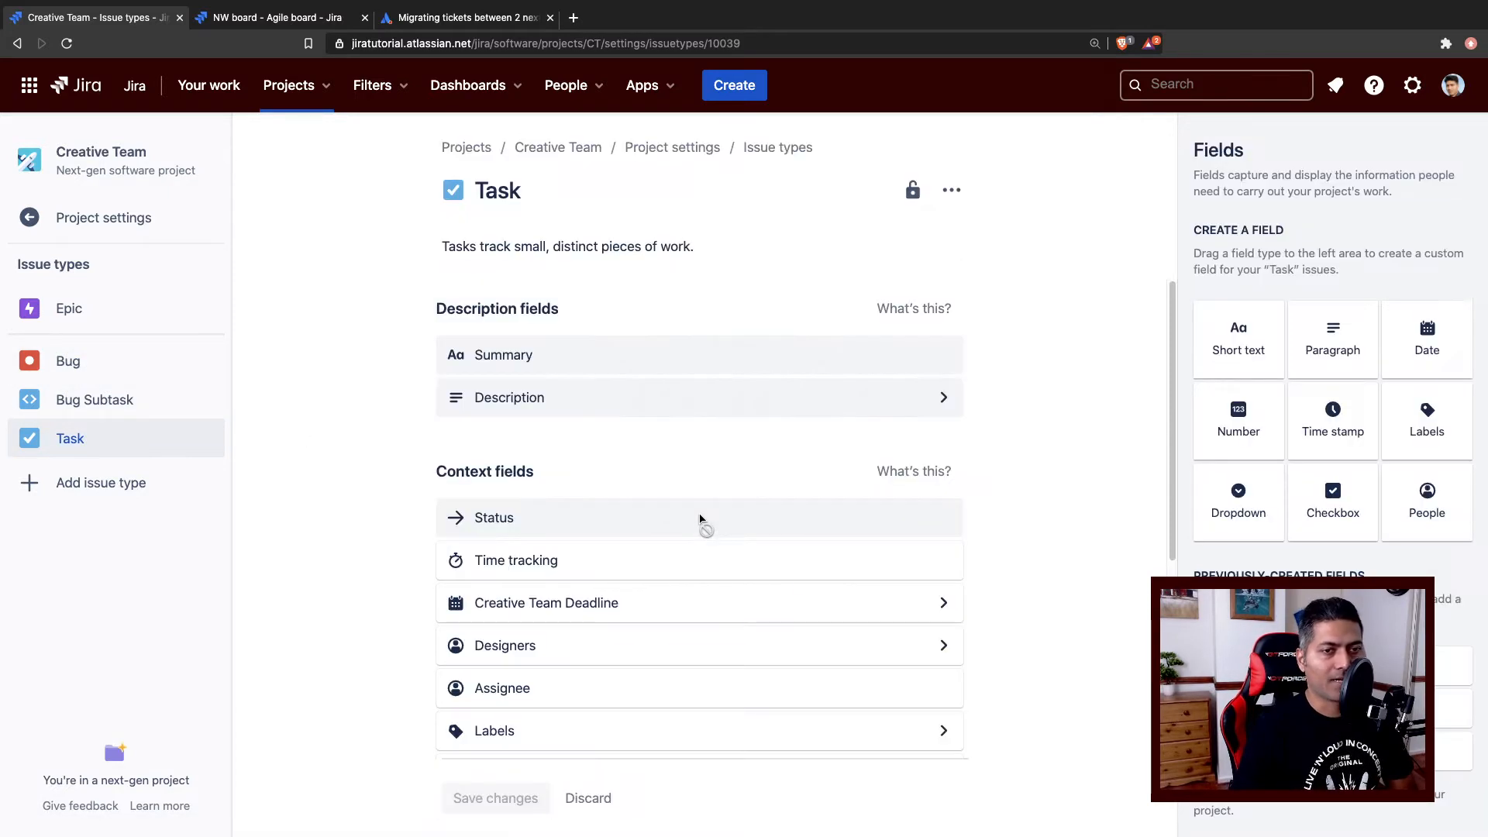
{"action": "scroll", "coordinate": [526, 621], "scroll_direction": "down", "scroll_amount": 1}
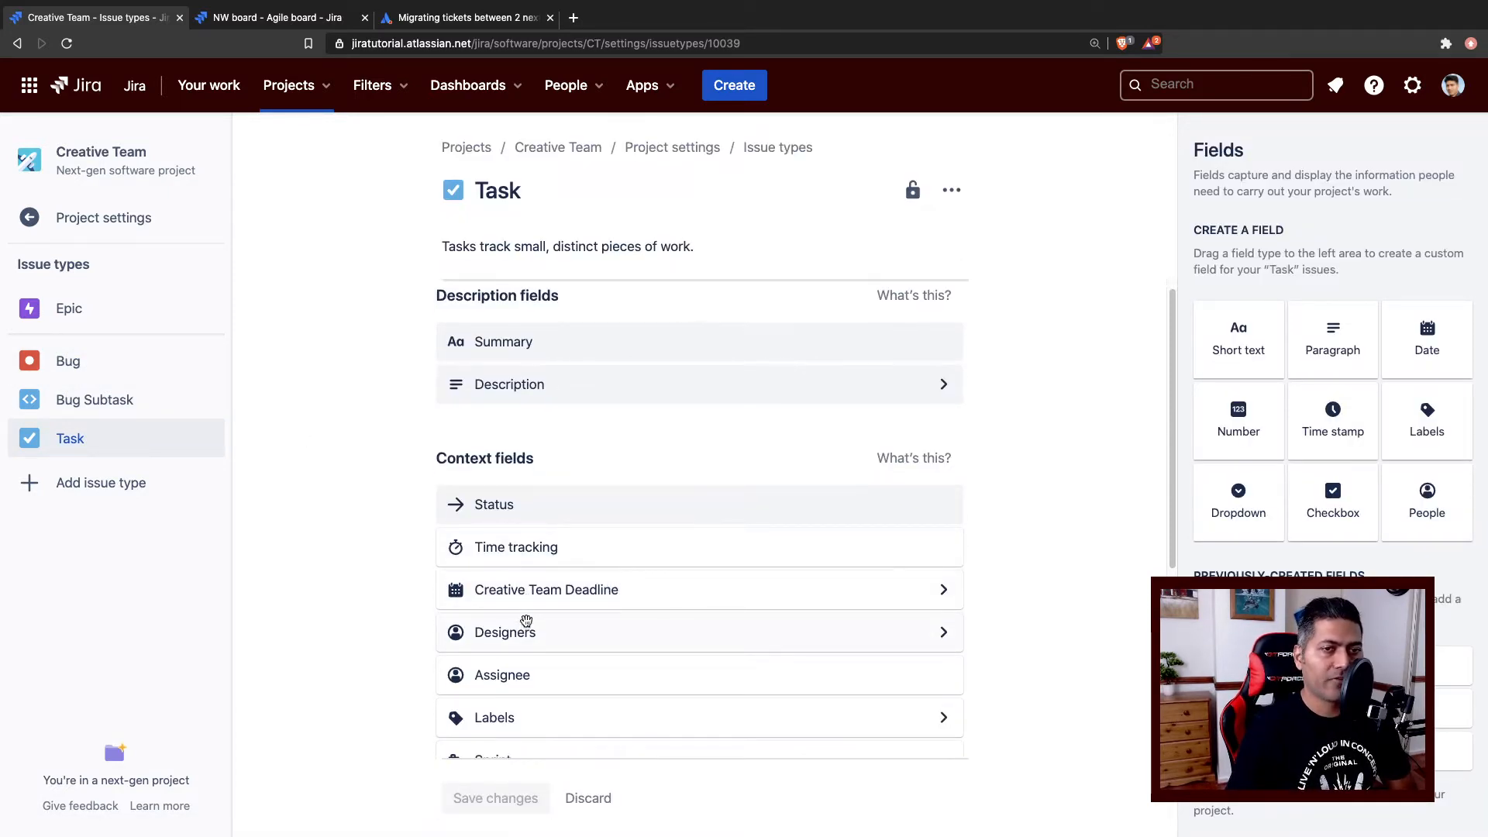
{"action": "scroll", "coordinate": [537, 583], "scroll_direction": "down", "scroll_amount": 3}
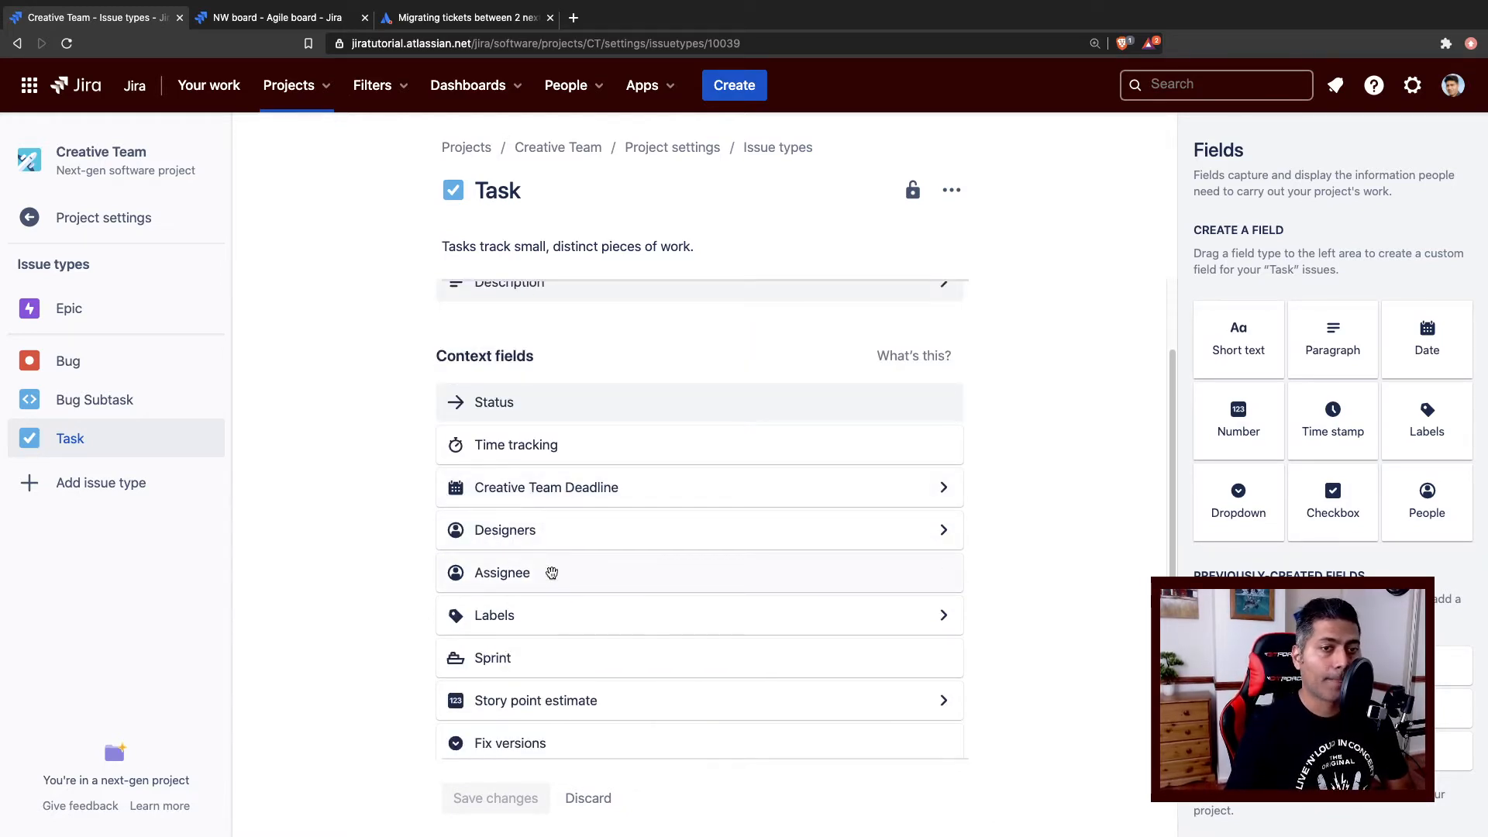
{"action": "mouse_move", "coordinate": [546, 574]}
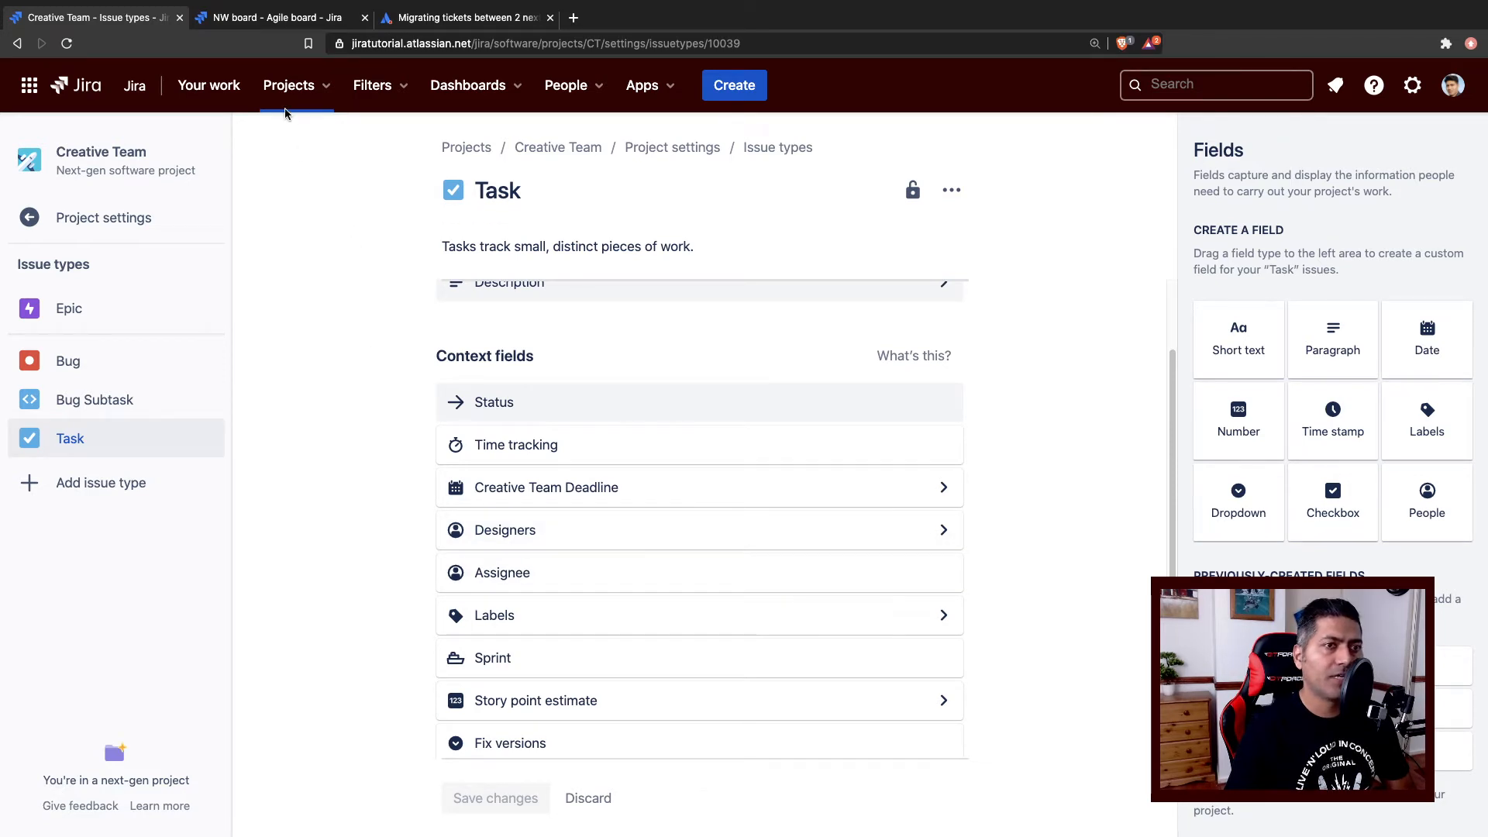
Open the Task issue type in New Workflow's project settings and review its context fields.
{"action": "left_click", "coordinate": [271, 22]}
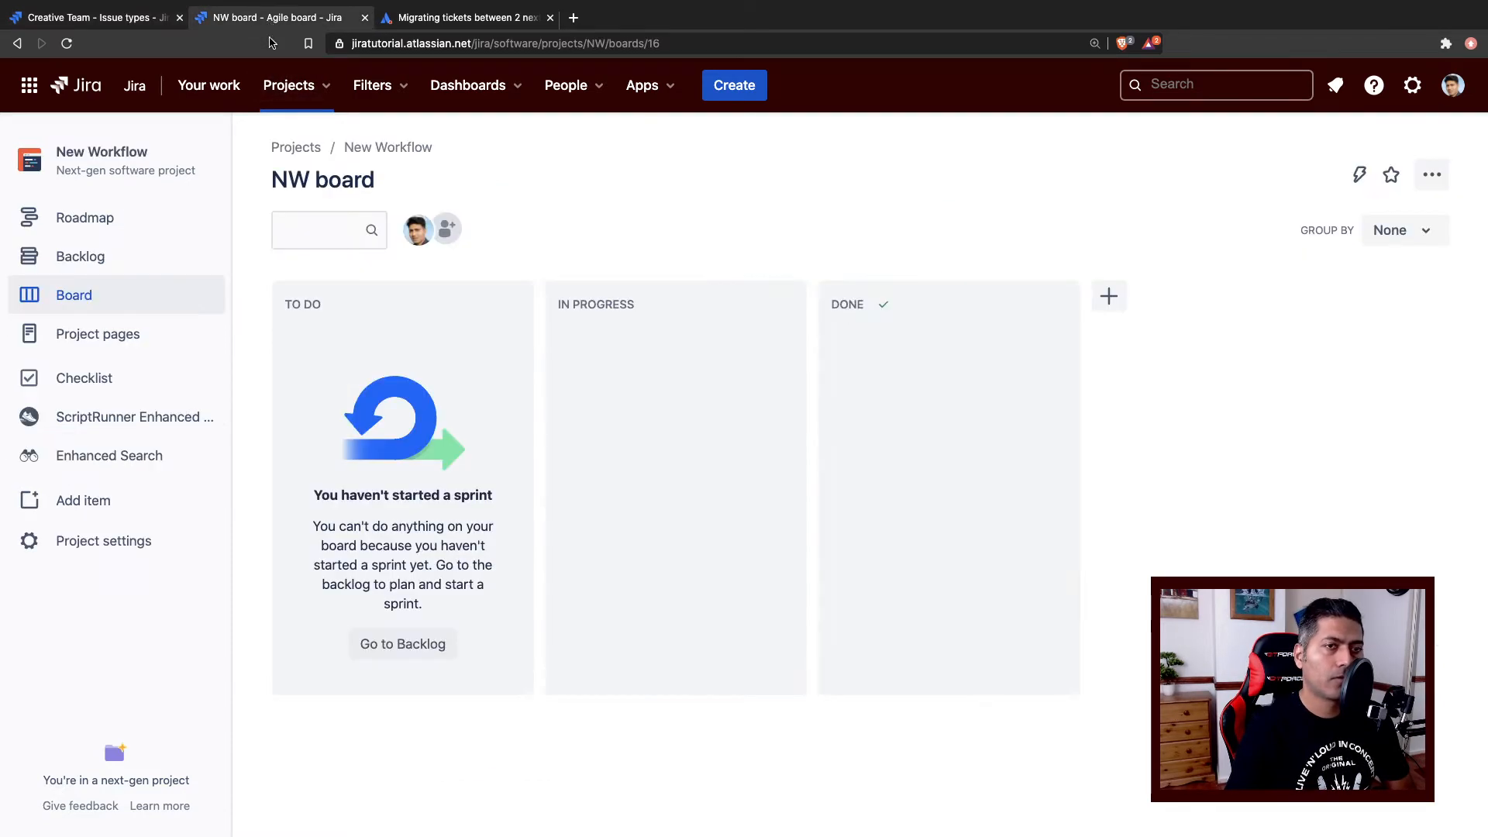
{"action": "left_click", "coordinate": [113, 547]}
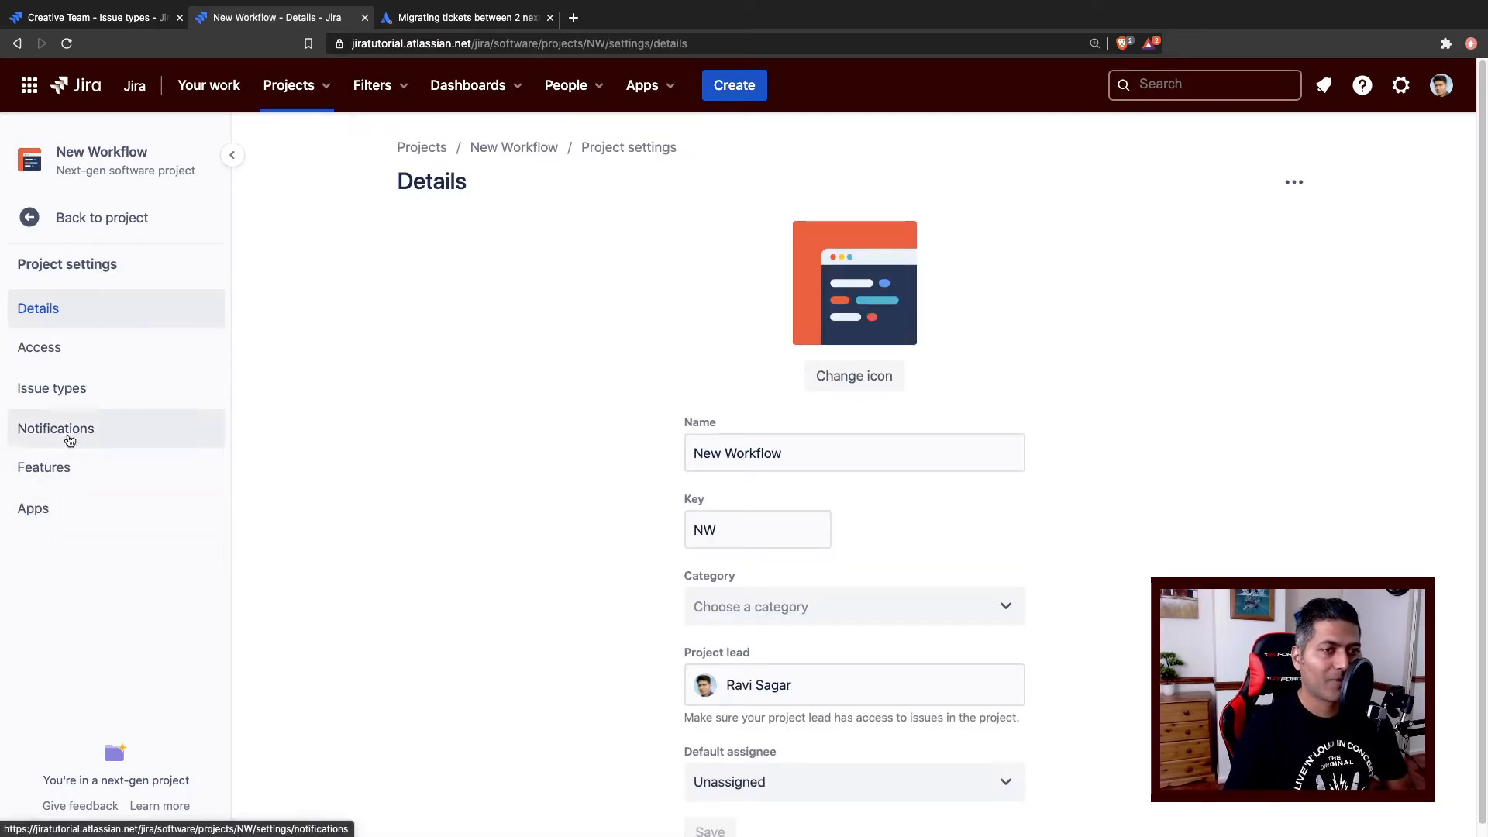
{"action": "left_click", "coordinate": [75, 387]}
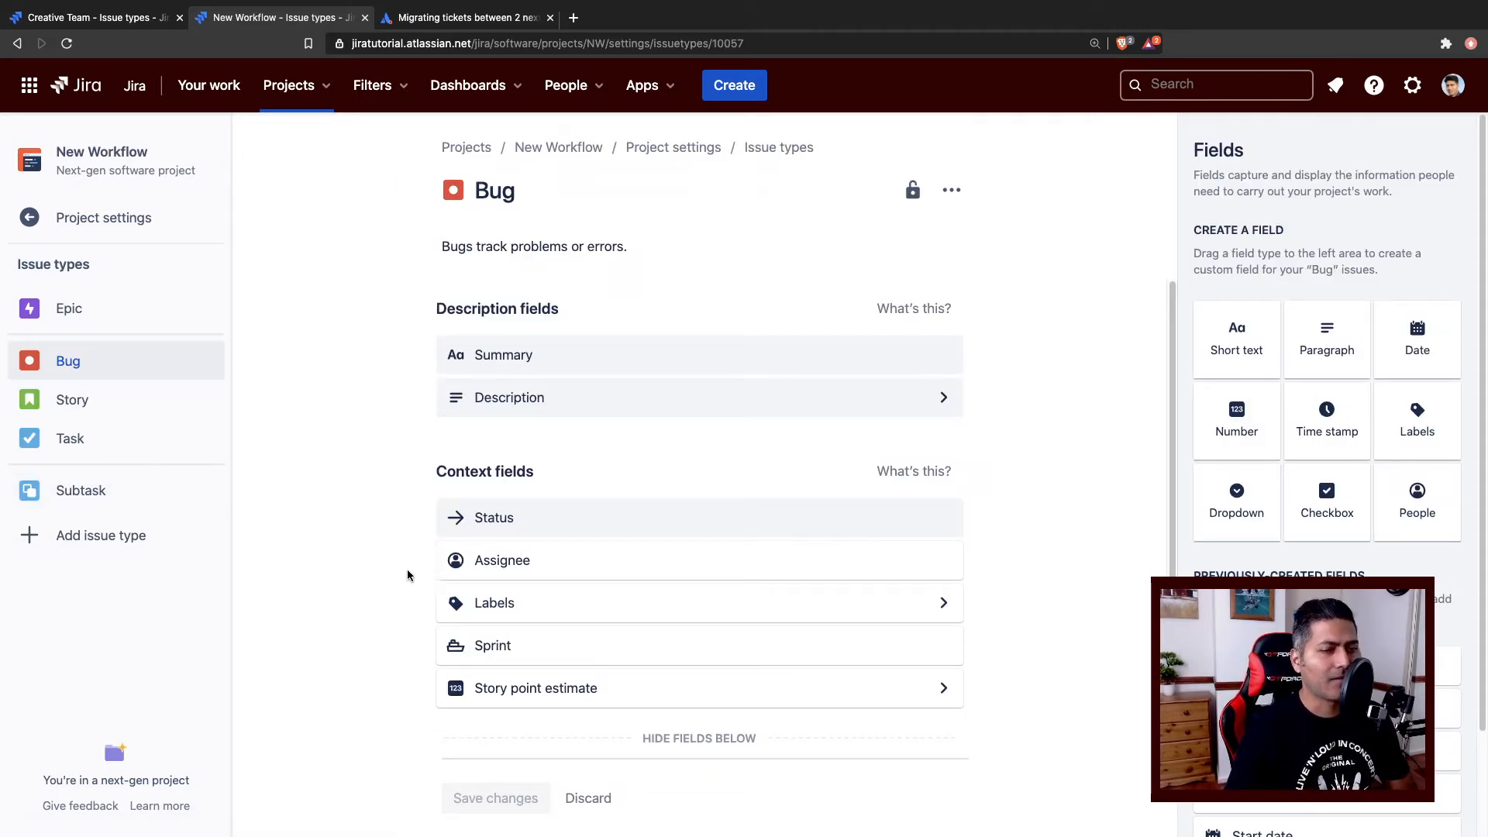
{"action": "left_click", "coordinate": [81, 441]}
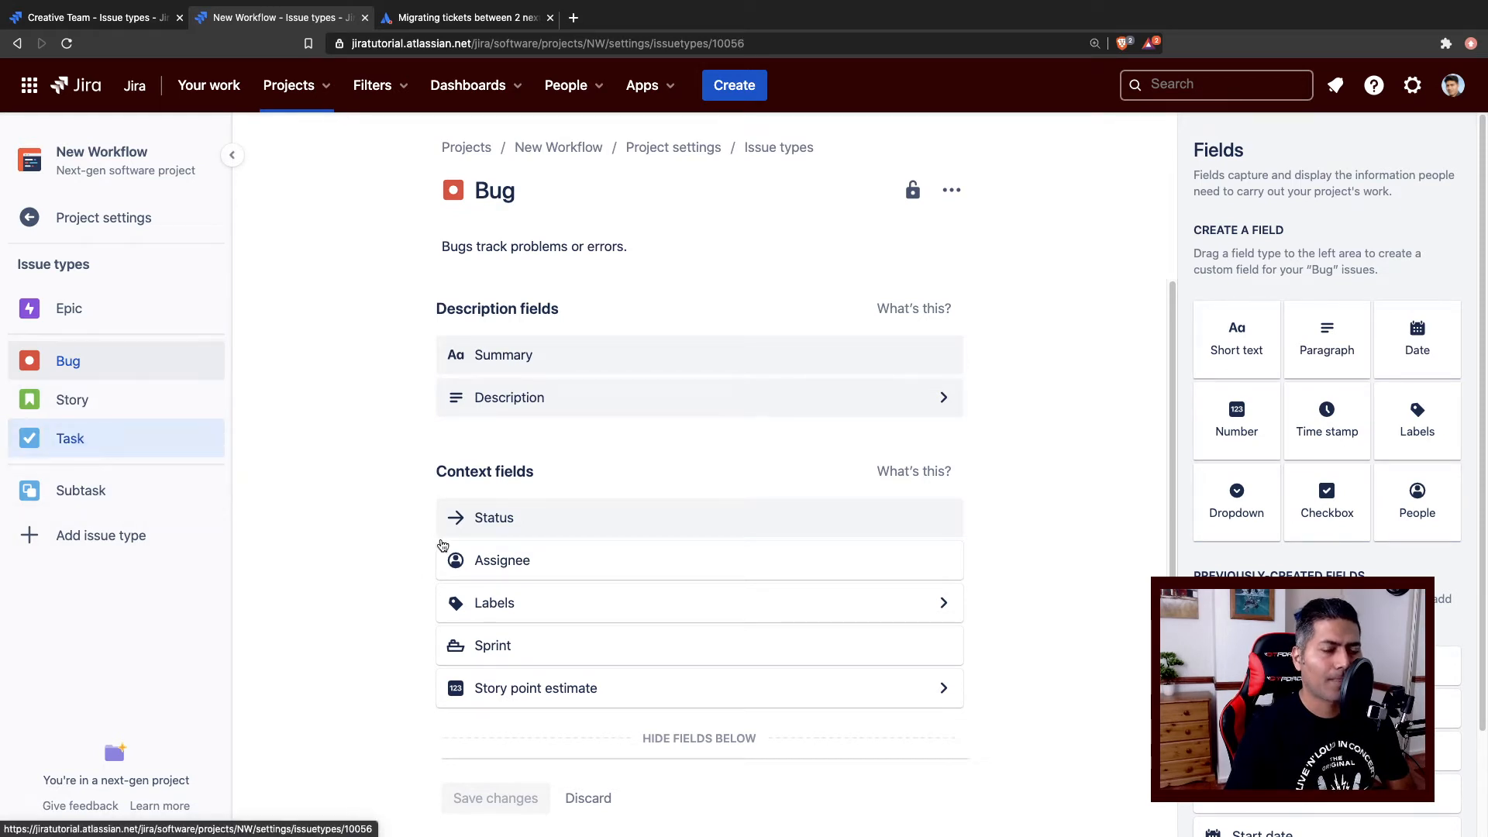
{"action": "scroll", "coordinate": [558, 583], "scroll_direction": "down", "scroll_amount": 1}
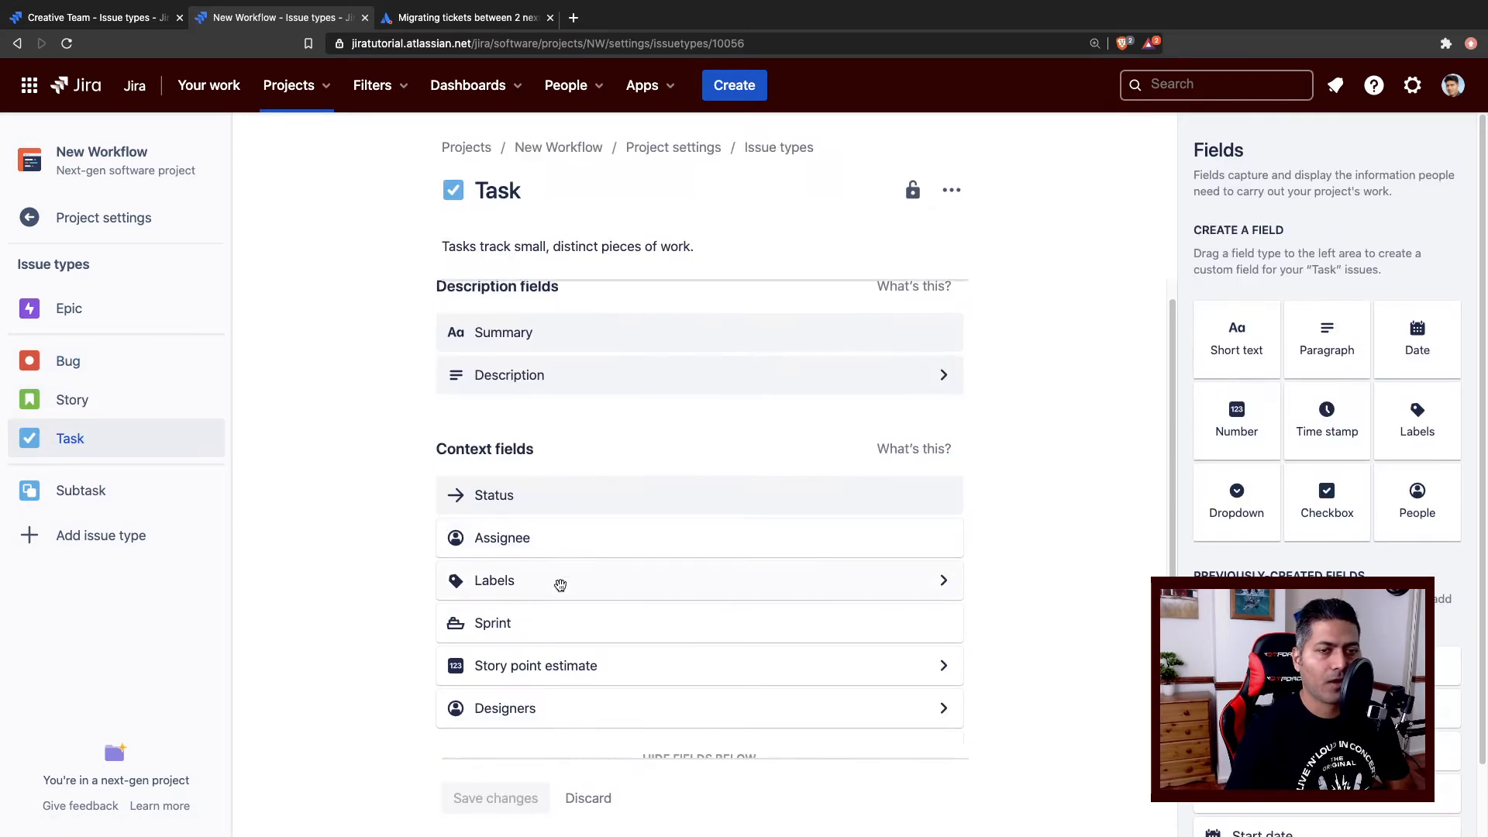
{"action": "scroll", "coordinate": [533, 718], "scroll_direction": "down", "scroll_amount": 1}
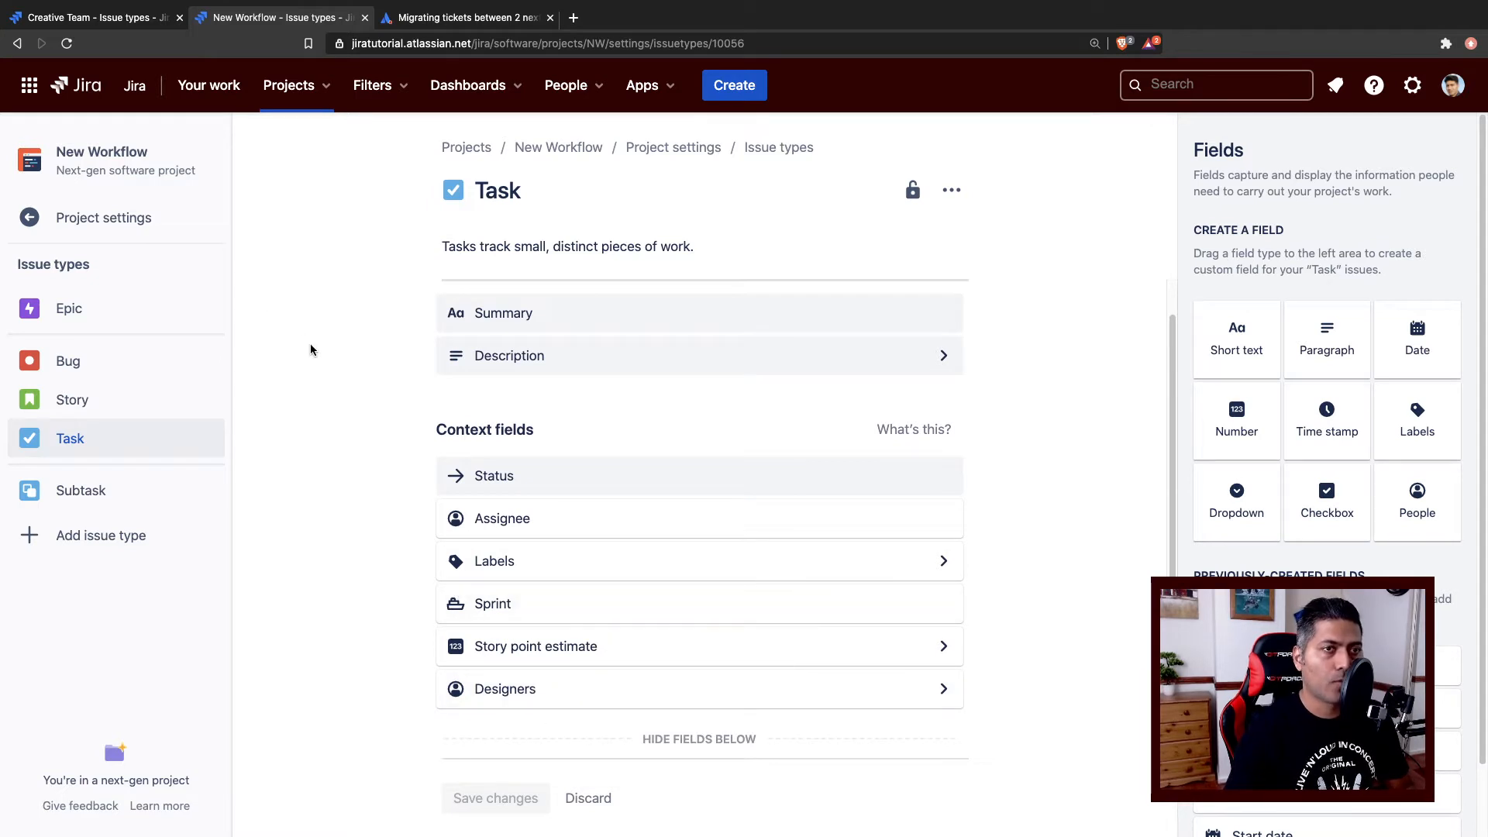
Check the deadline field's name in Creative Team, and add a date field named Creative Team Deadline to New Workflow's Task context fields.
{"action": "key", "text": "ctrl+shift+Tab"}
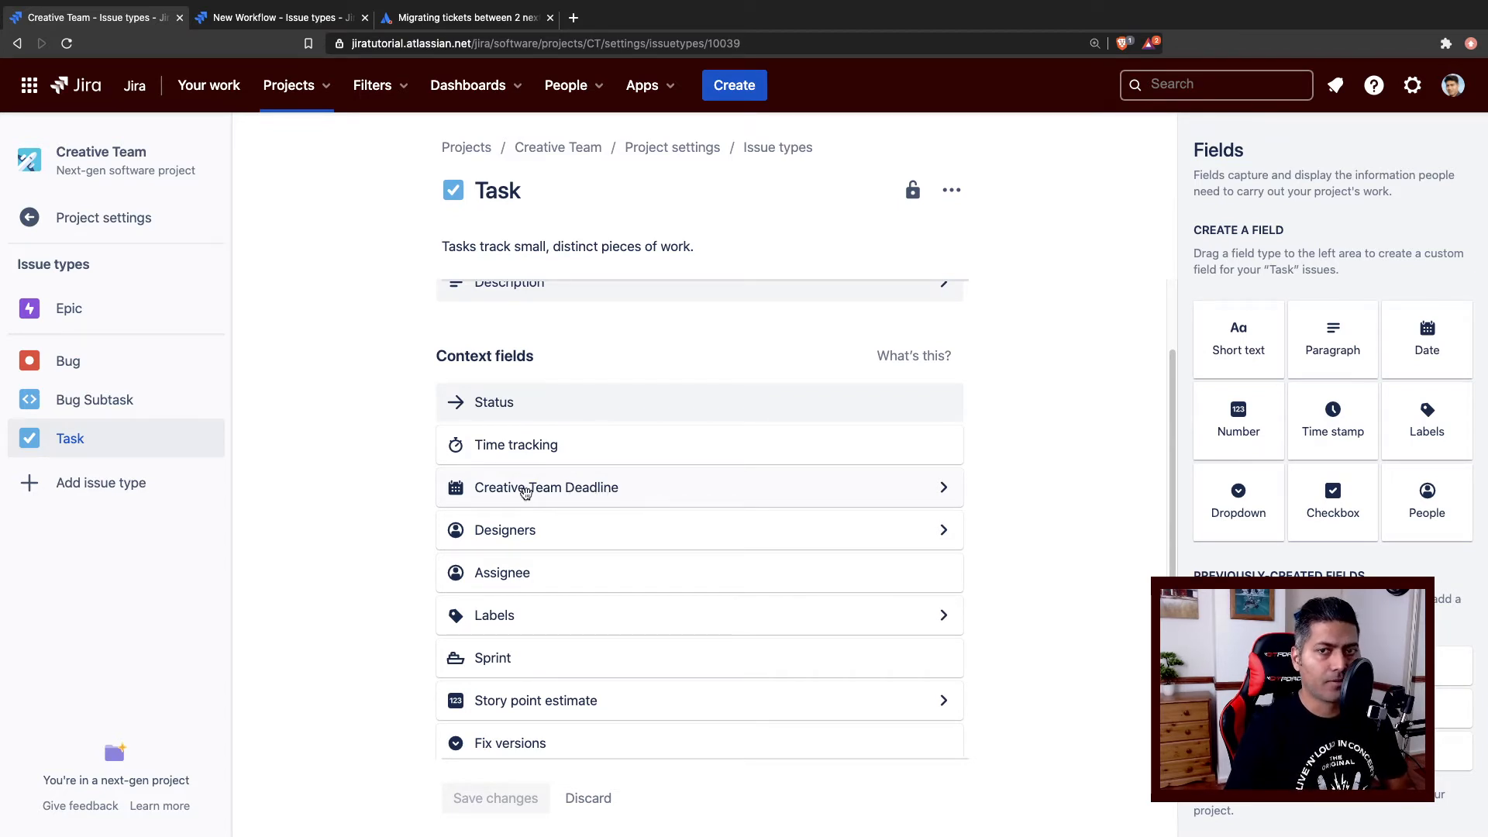
{"action": "key", "text": "ctrl+Tab"}
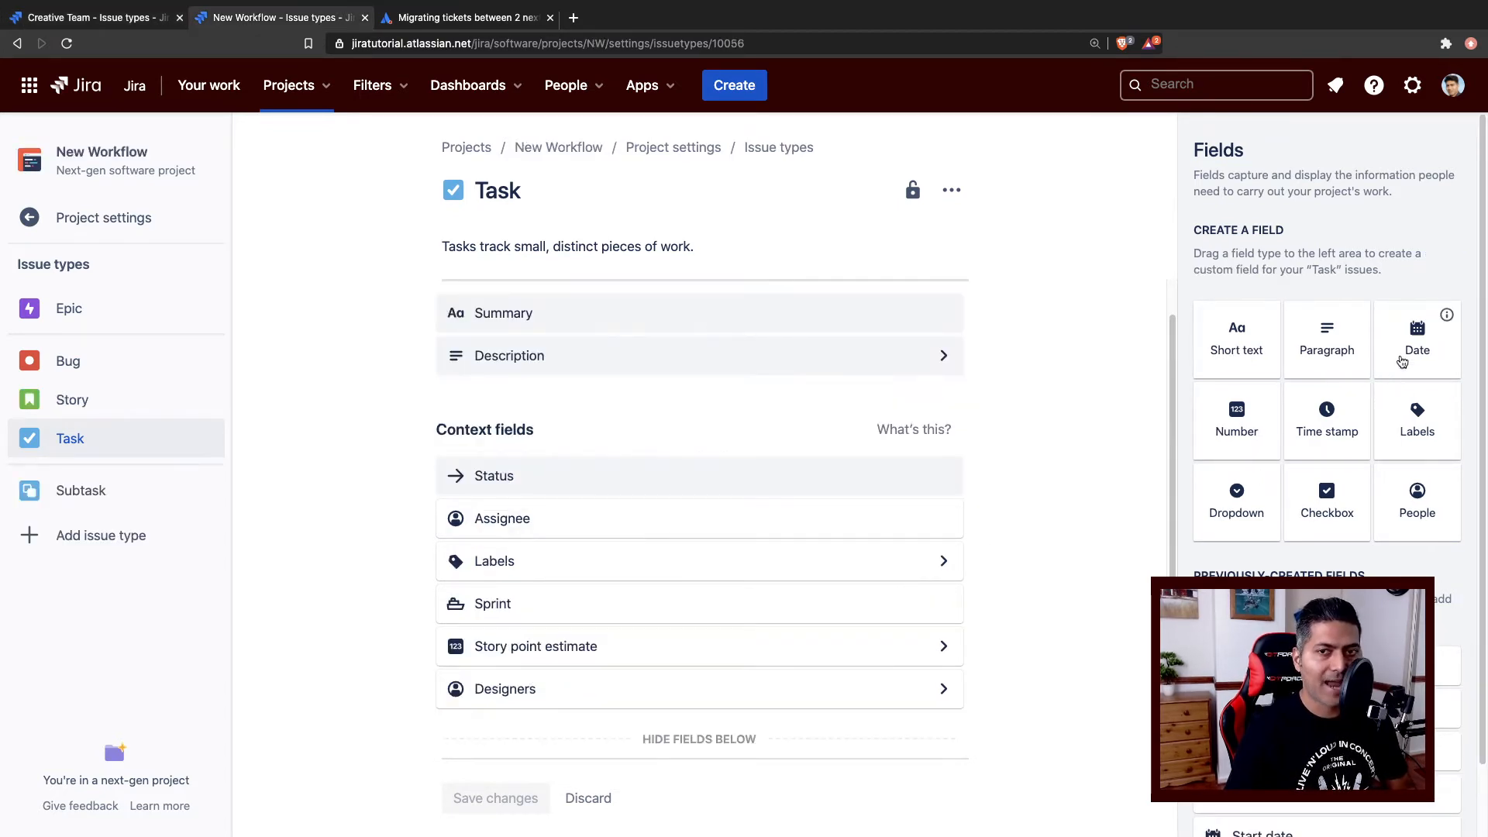
{"action": "left_click_drag", "start_coordinate": [1421, 341], "coordinate": [655, 588]}
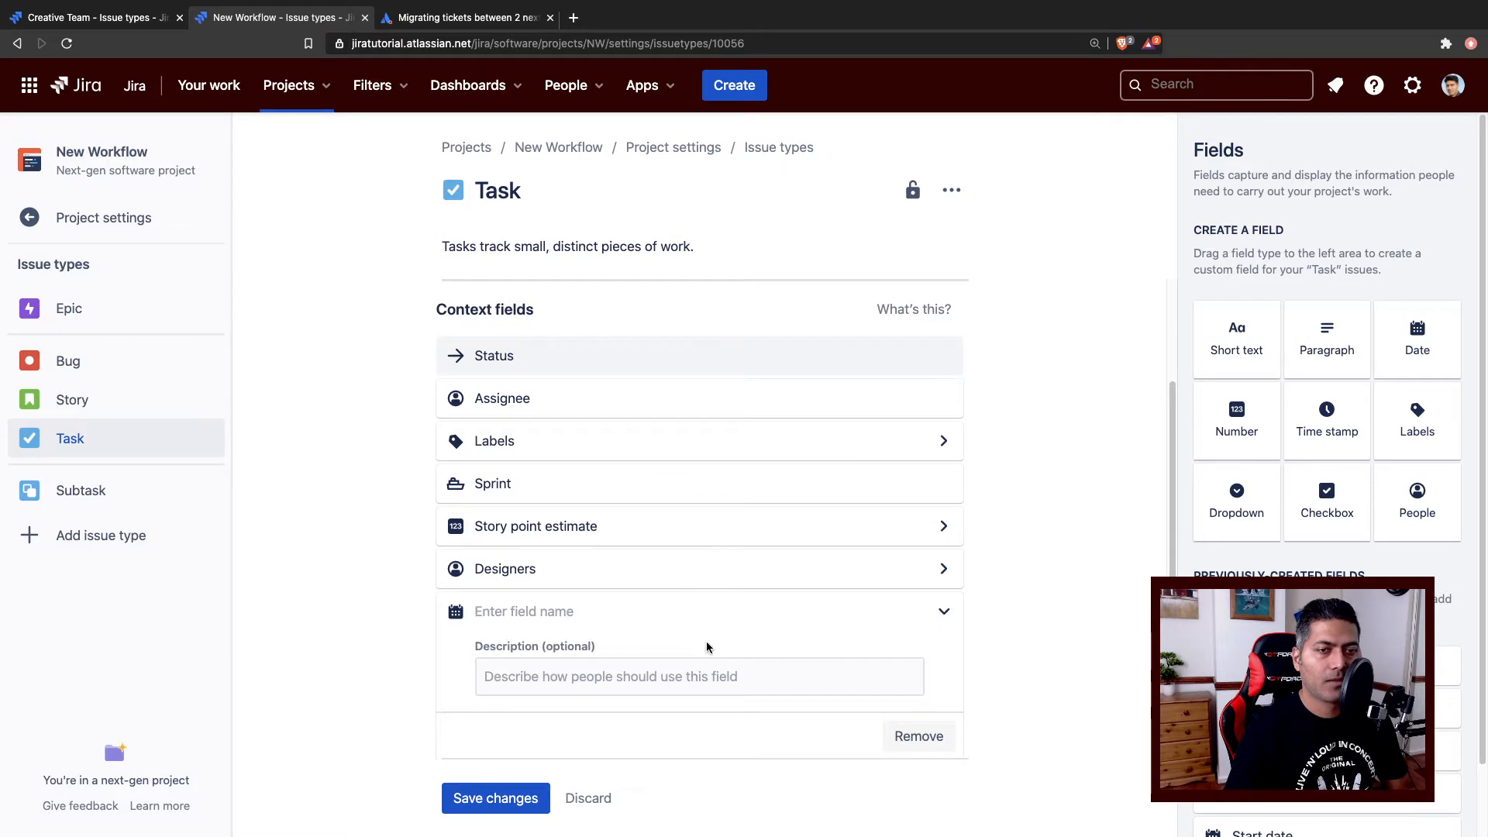
{"action": "type", "text": "Cre"}
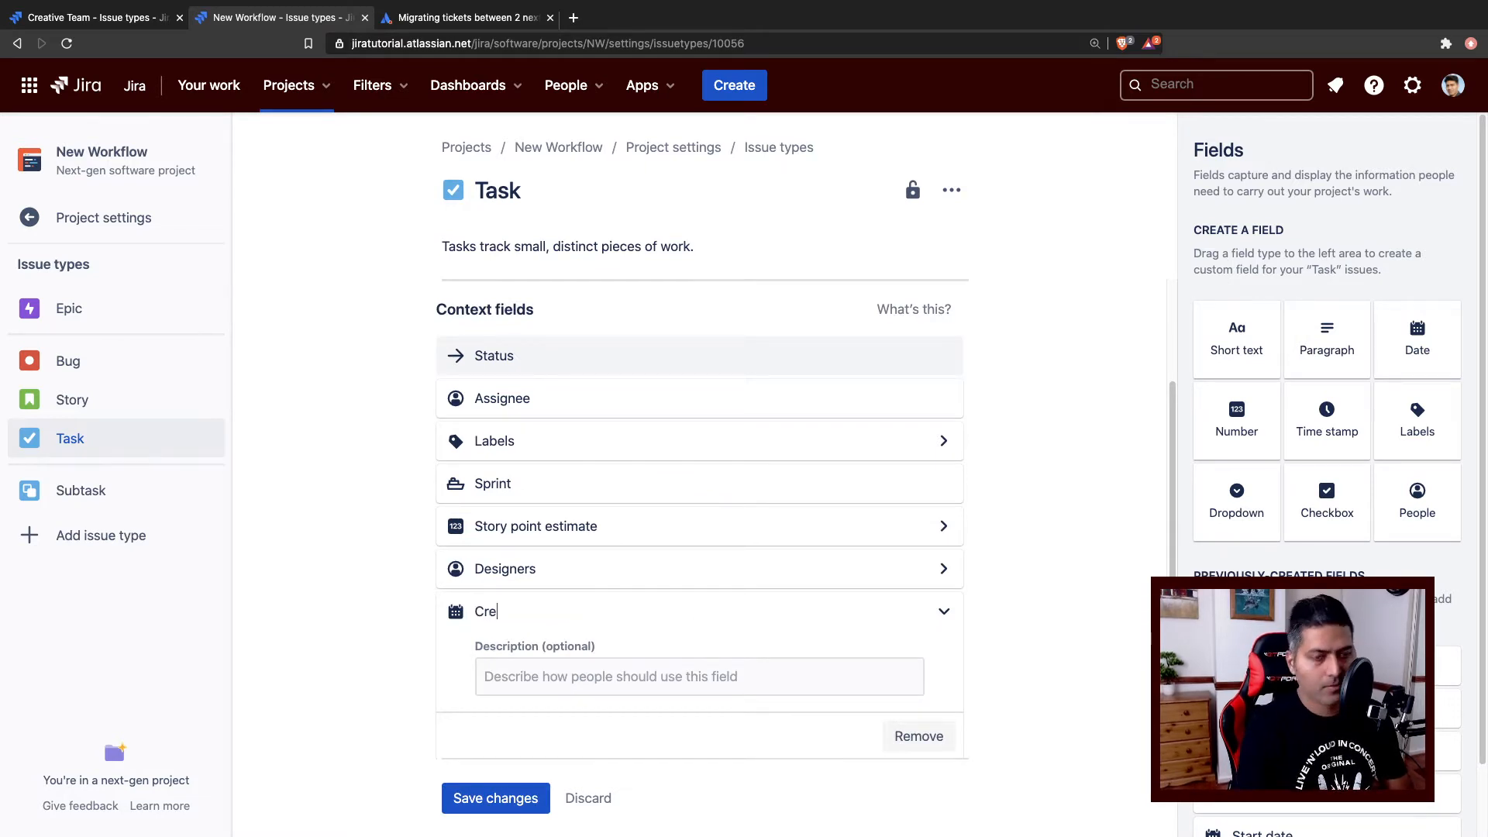
{"action": "type", "text": "ative Tea"}
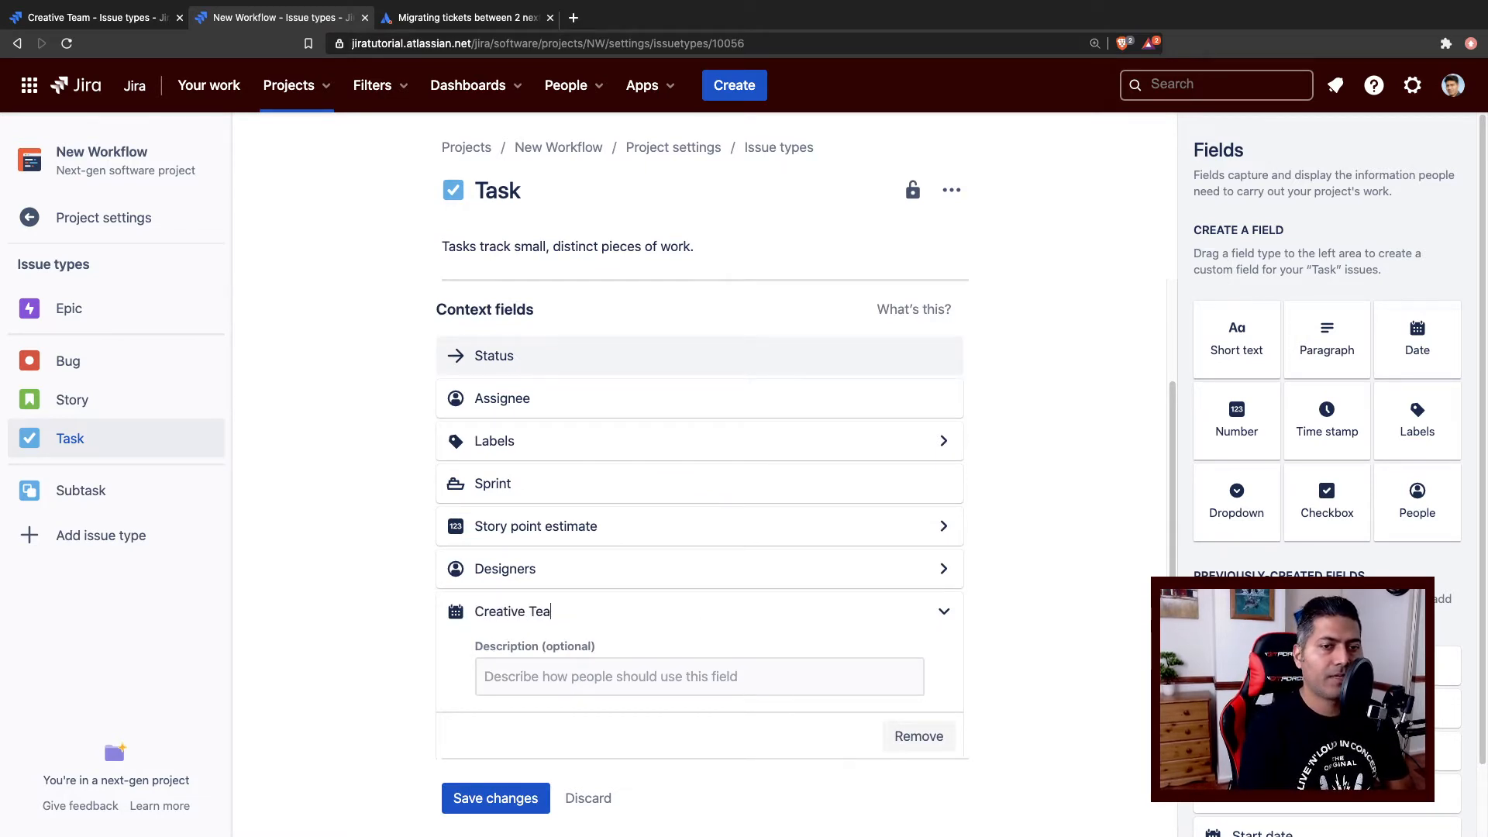
{"action": "type", "text": "m Deadlin"}
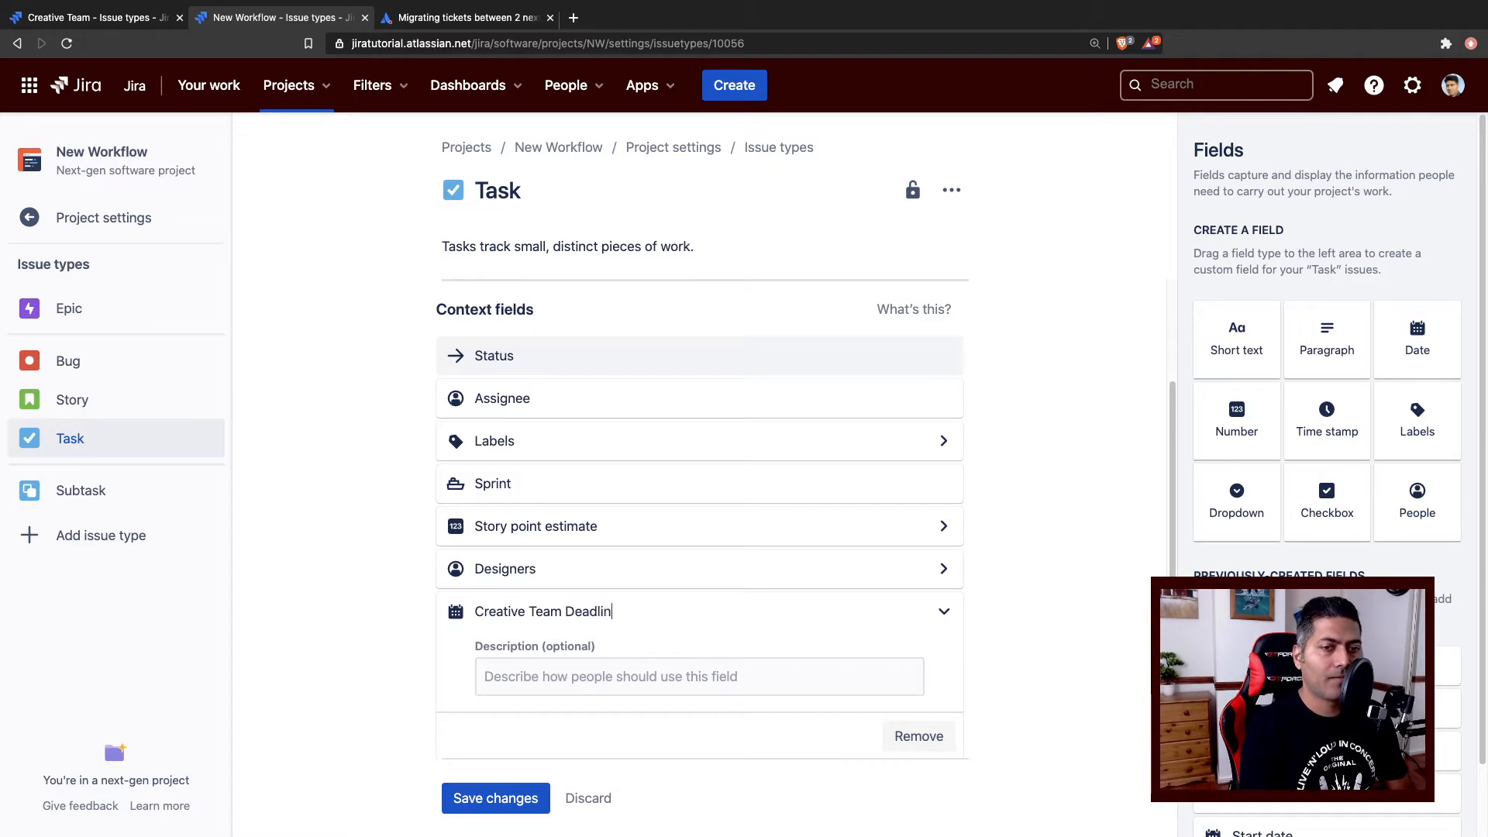
{"action": "key", "text": "Return"}
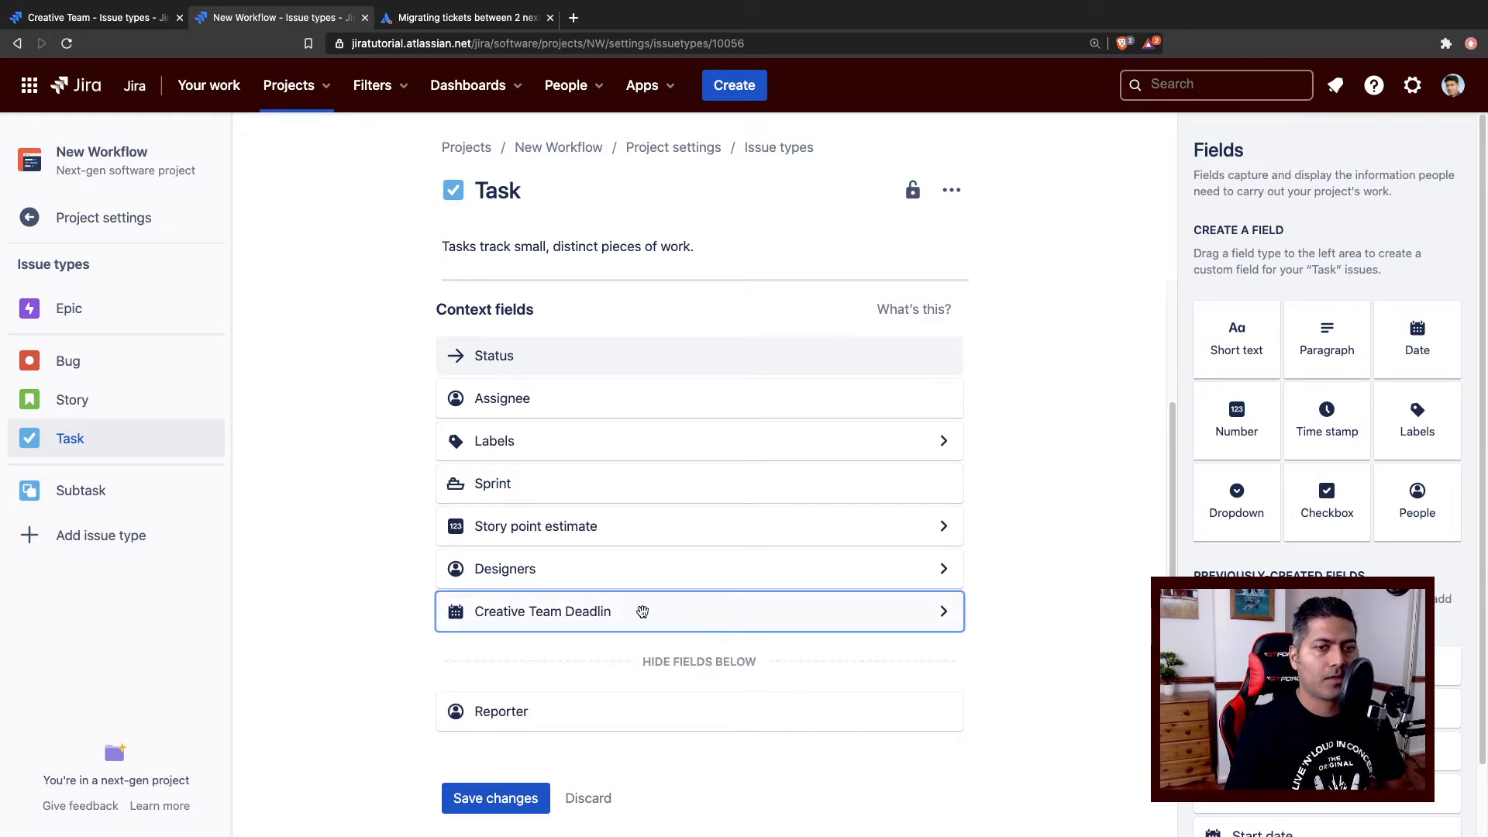
{"action": "left_click", "coordinate": [643, 612]}
{"action": "type", "text": "e"}
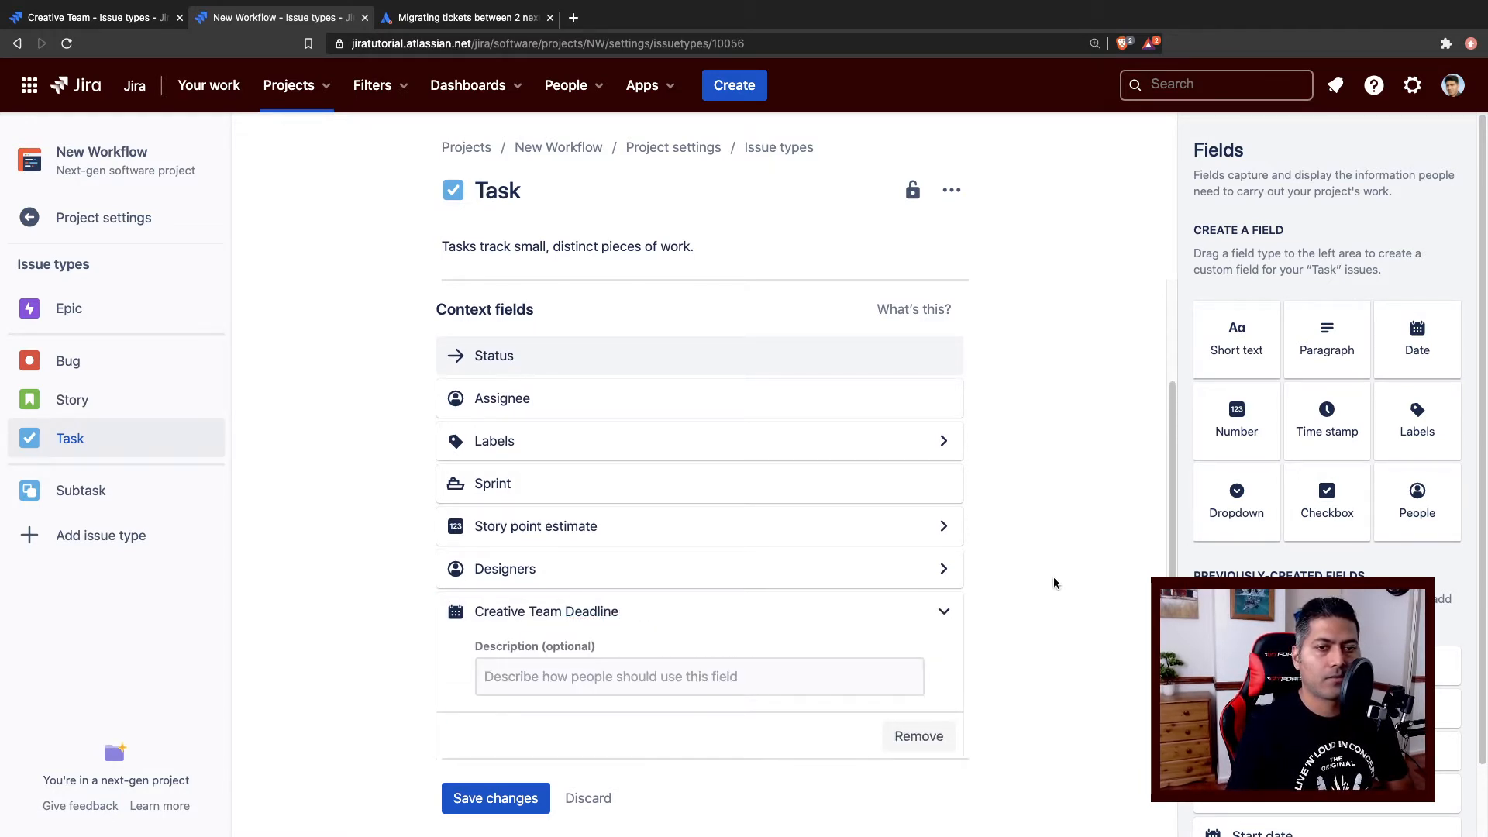
{"action": "left_click", "coordinate": [1054, 583]}
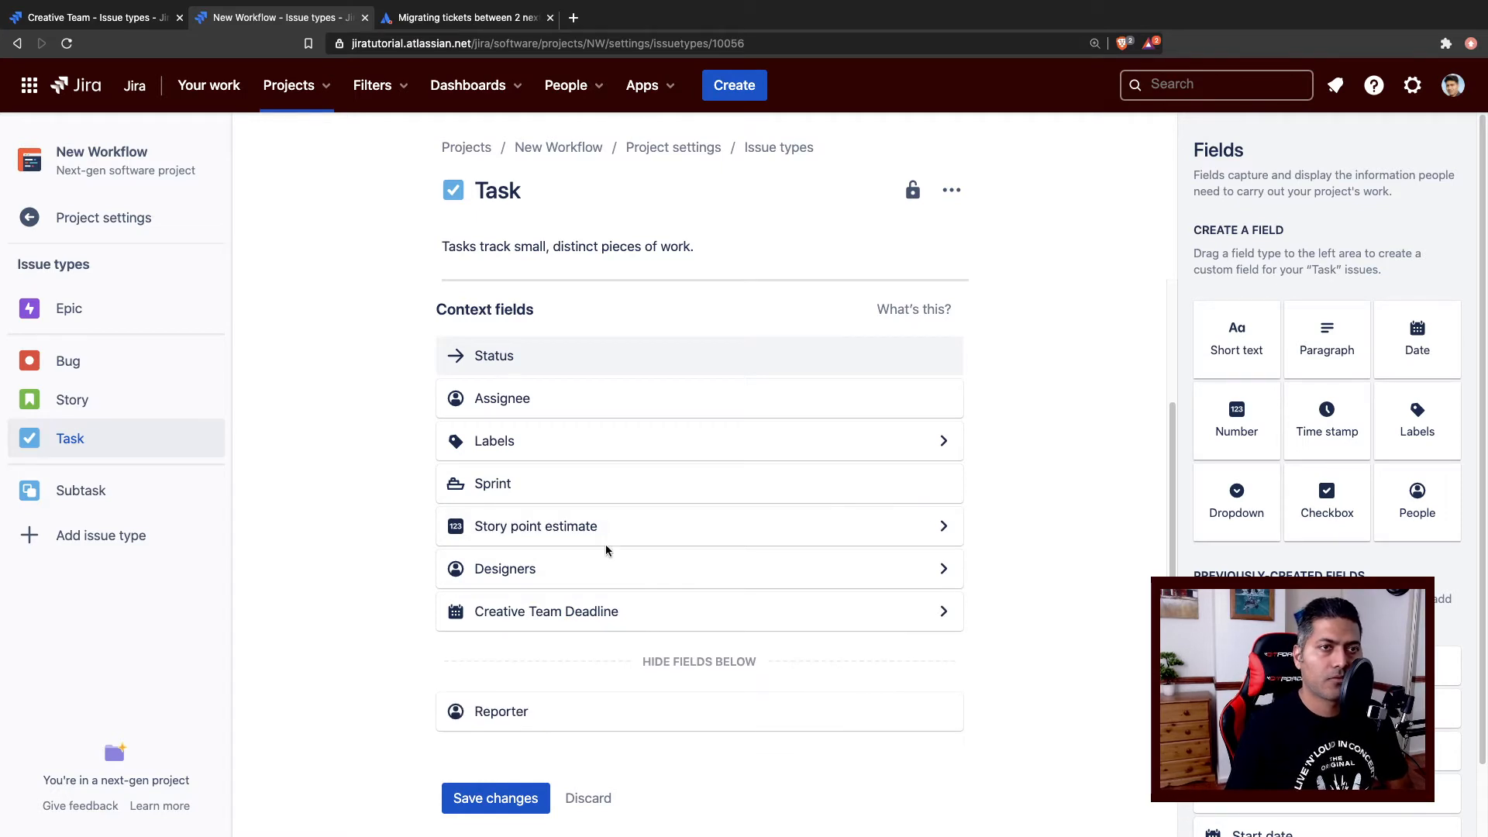
Compare the Task context fields of the Creative Team project with those of New Workflow.
{"action": "left_click", "coordinate": [111, 18]}
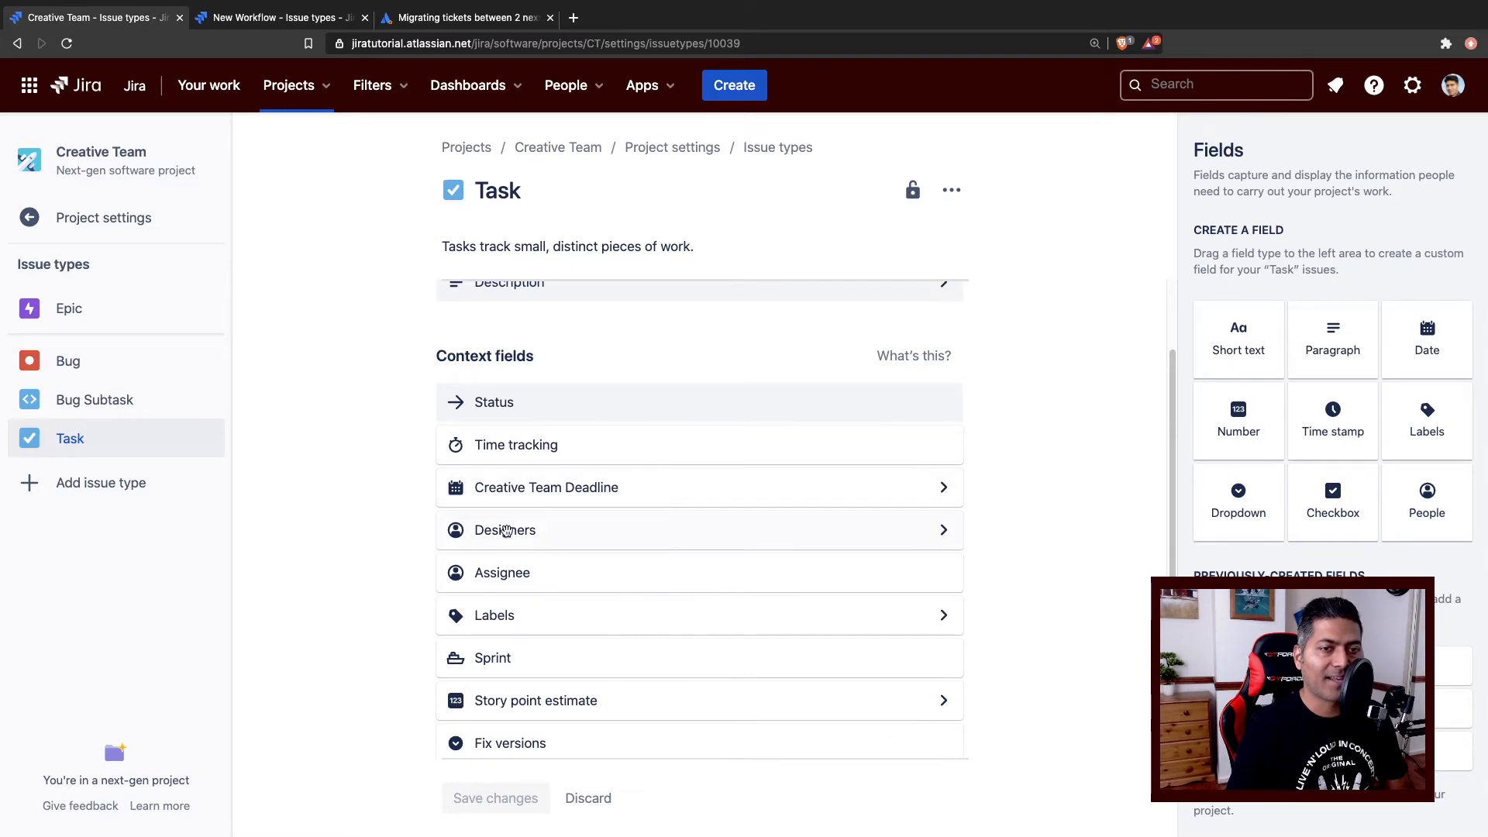
{"action": "left_click", "coordinate": [287, 17]}
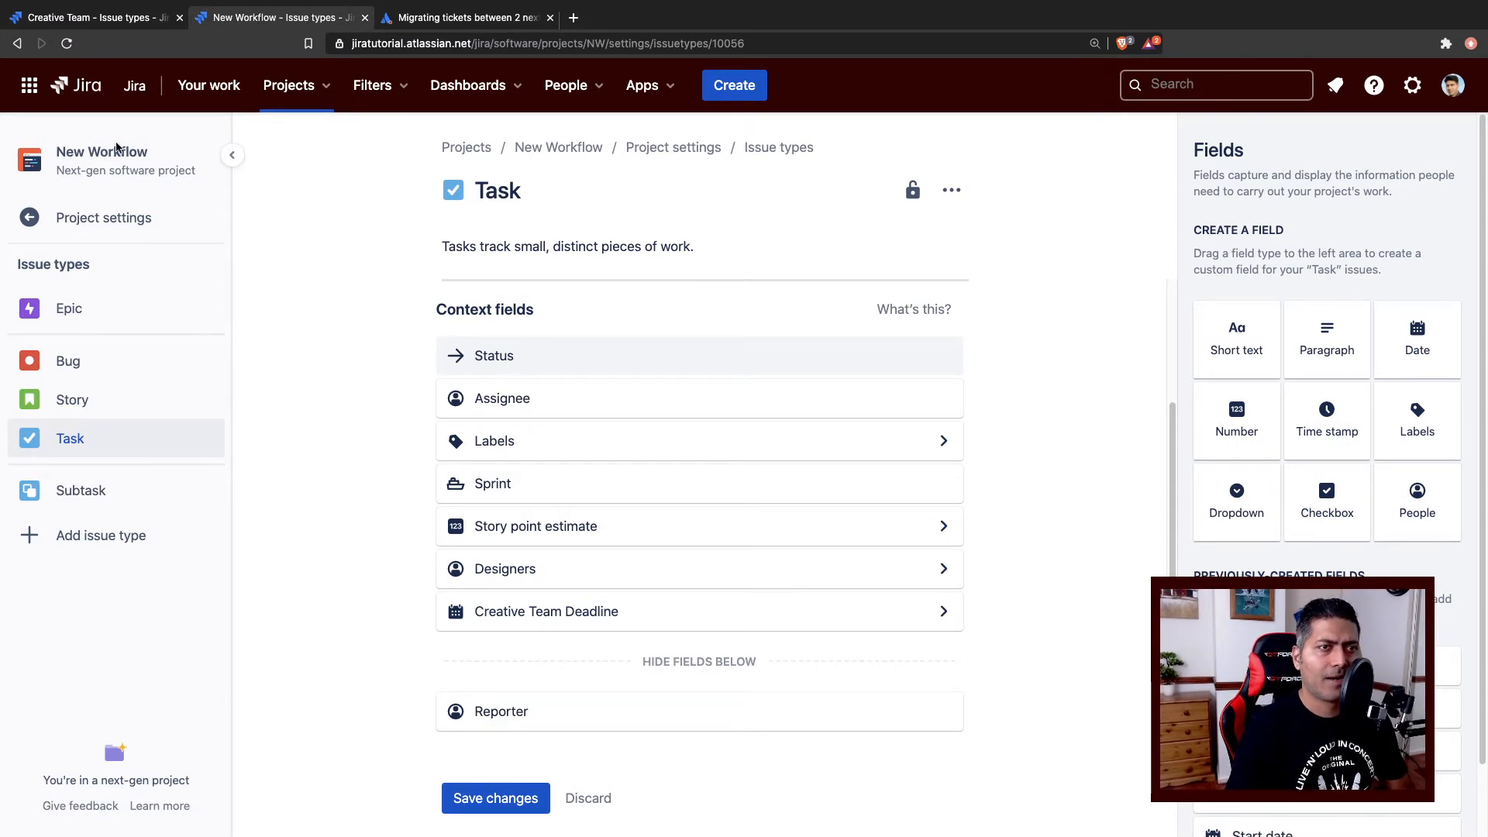
{"action": "left_click", "coordinate": [87, 17]}
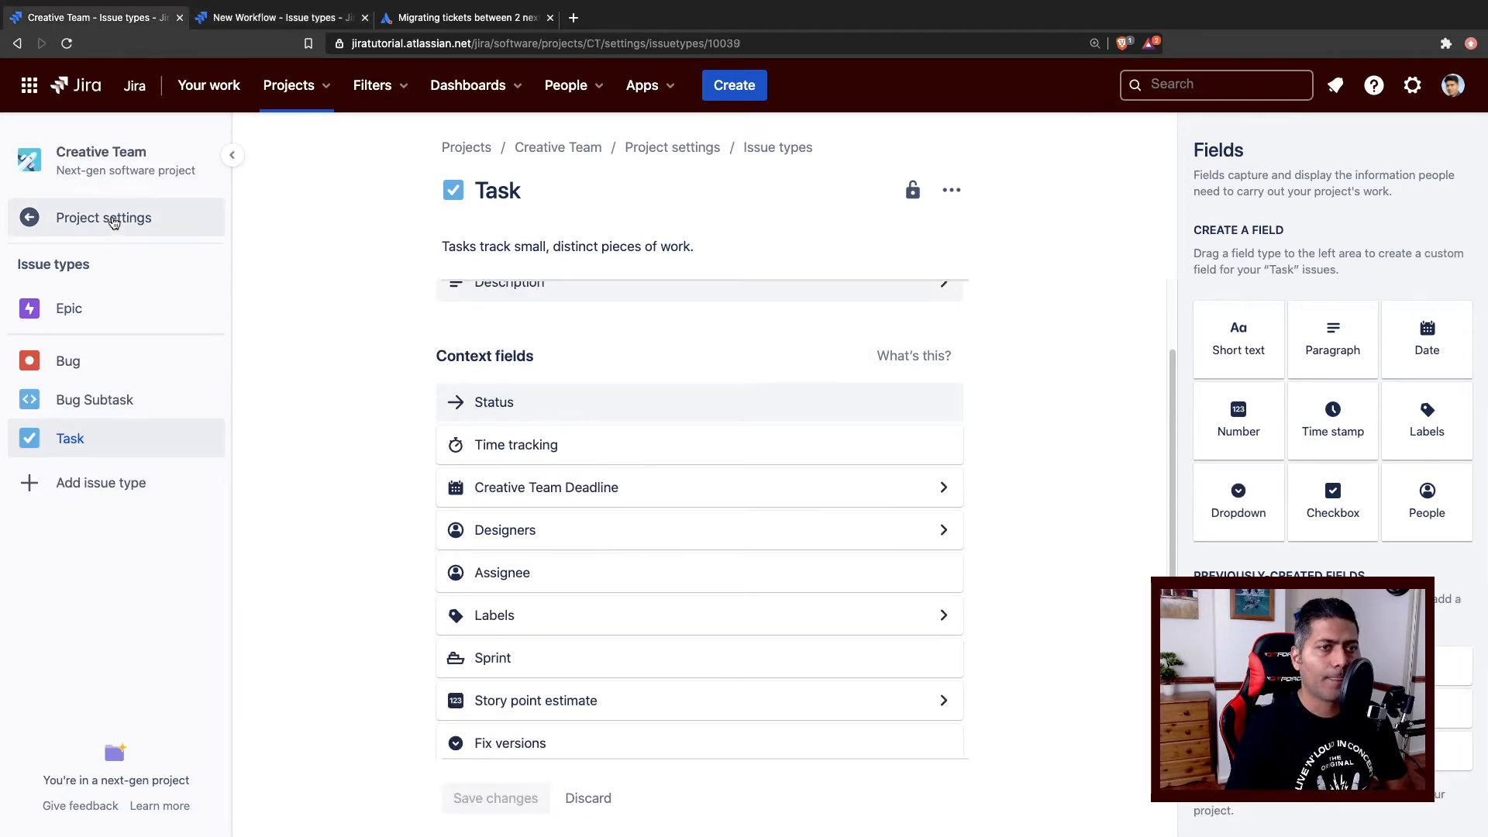
Start a new Task issue in the Creative Team (CT) project with the summary "Task from CT Project".
{"action": "left_click", "coordinate": [721, 83]}
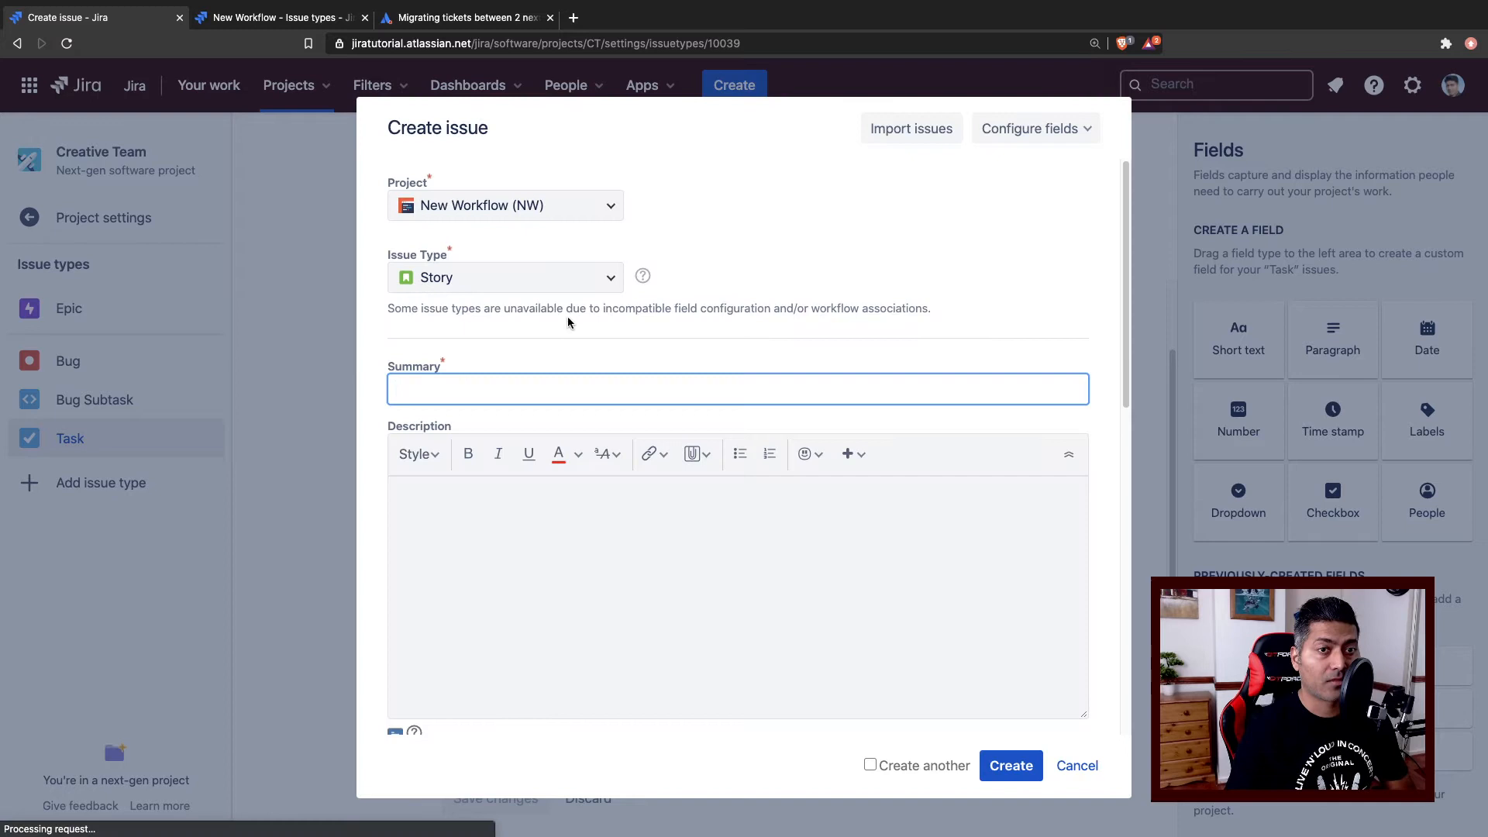
{"action": "left_click", "coordinate": [597, 203]}
{"action": "left_click", "coordinate": [509, 293]}
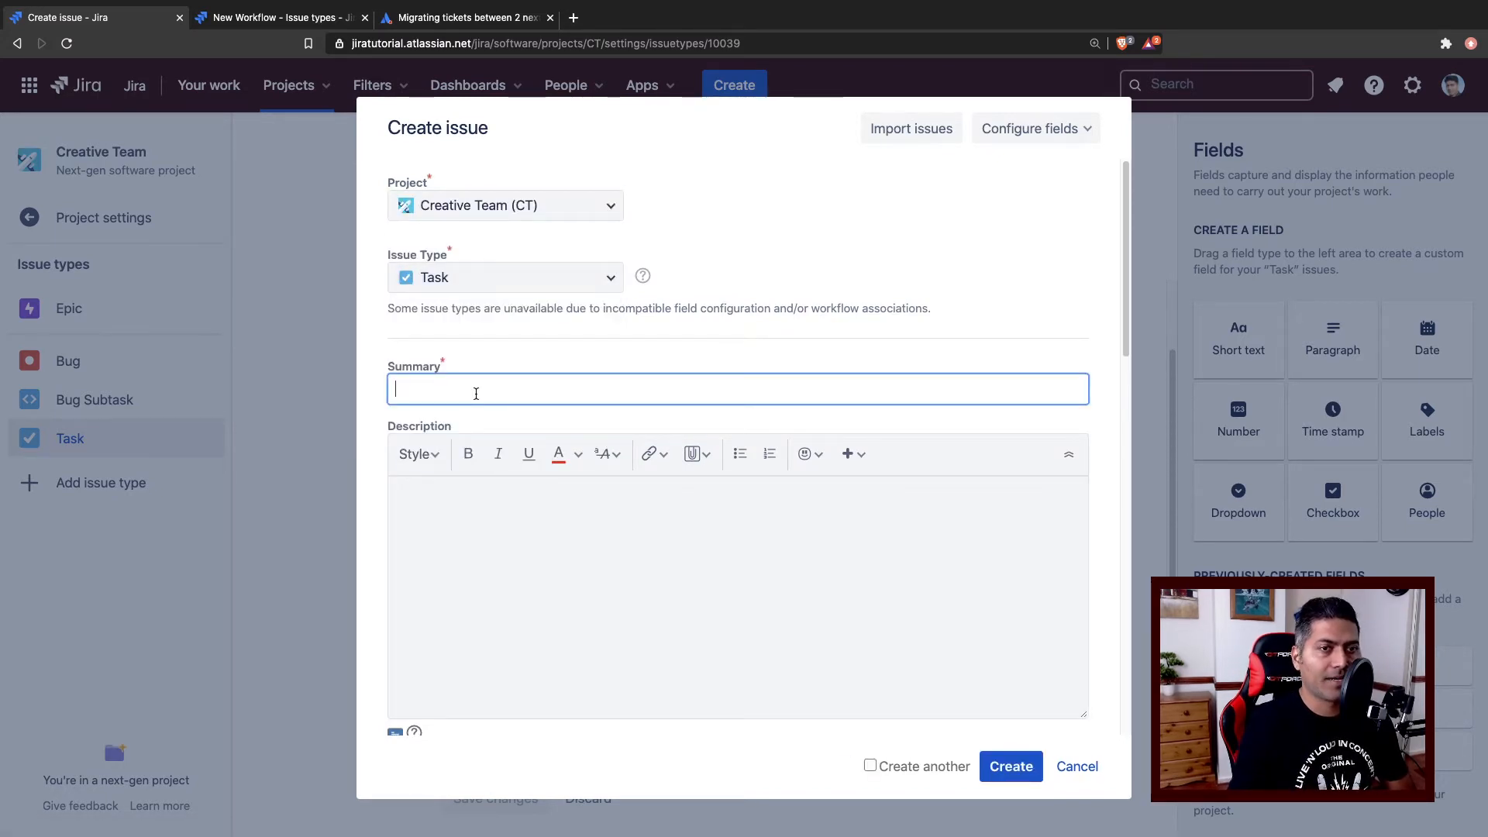
{"action": "type", "text": "Tas"}
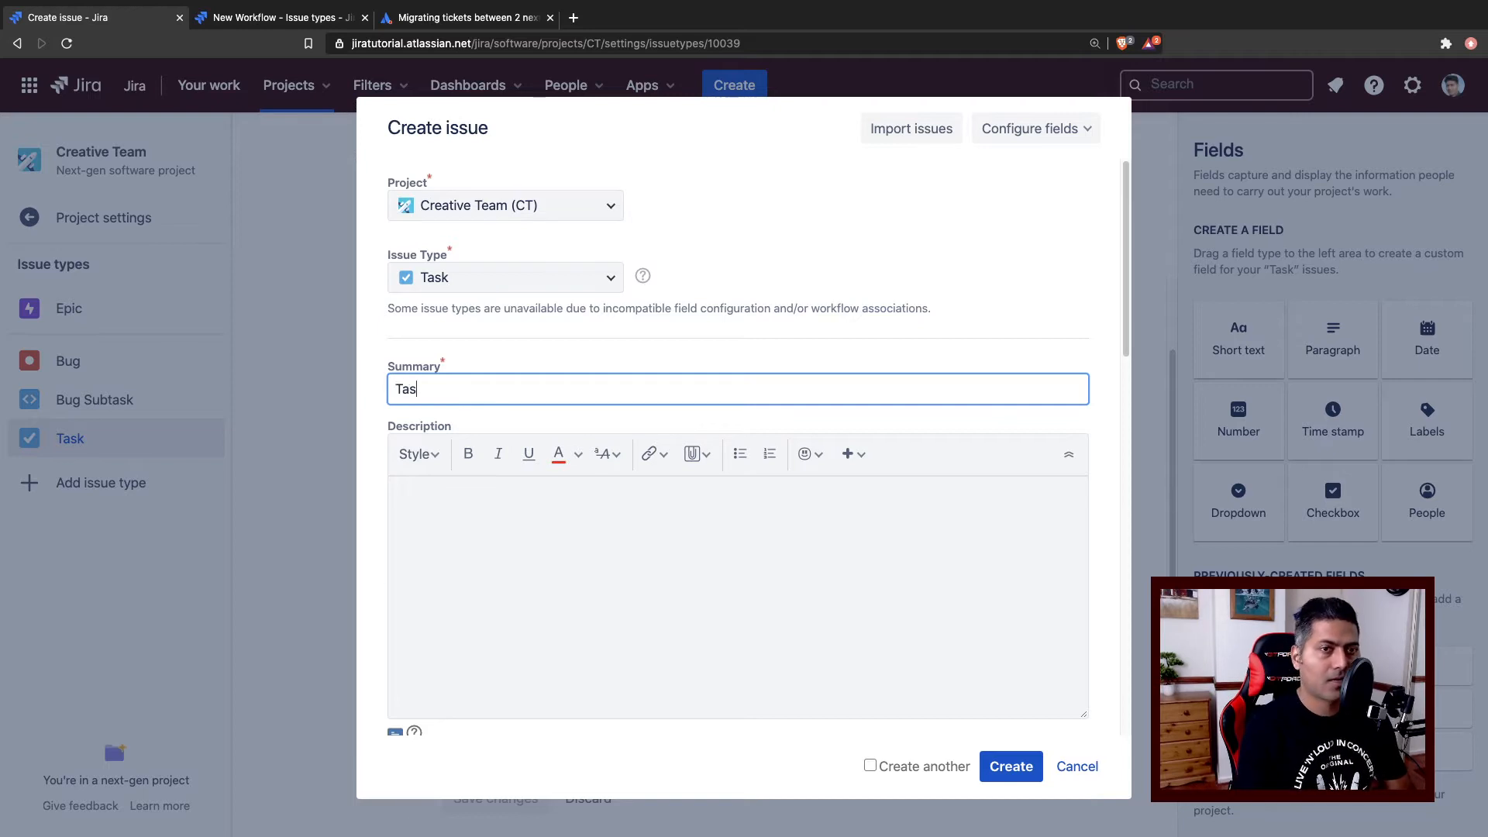
{"action": "type", "text": "k from C"}
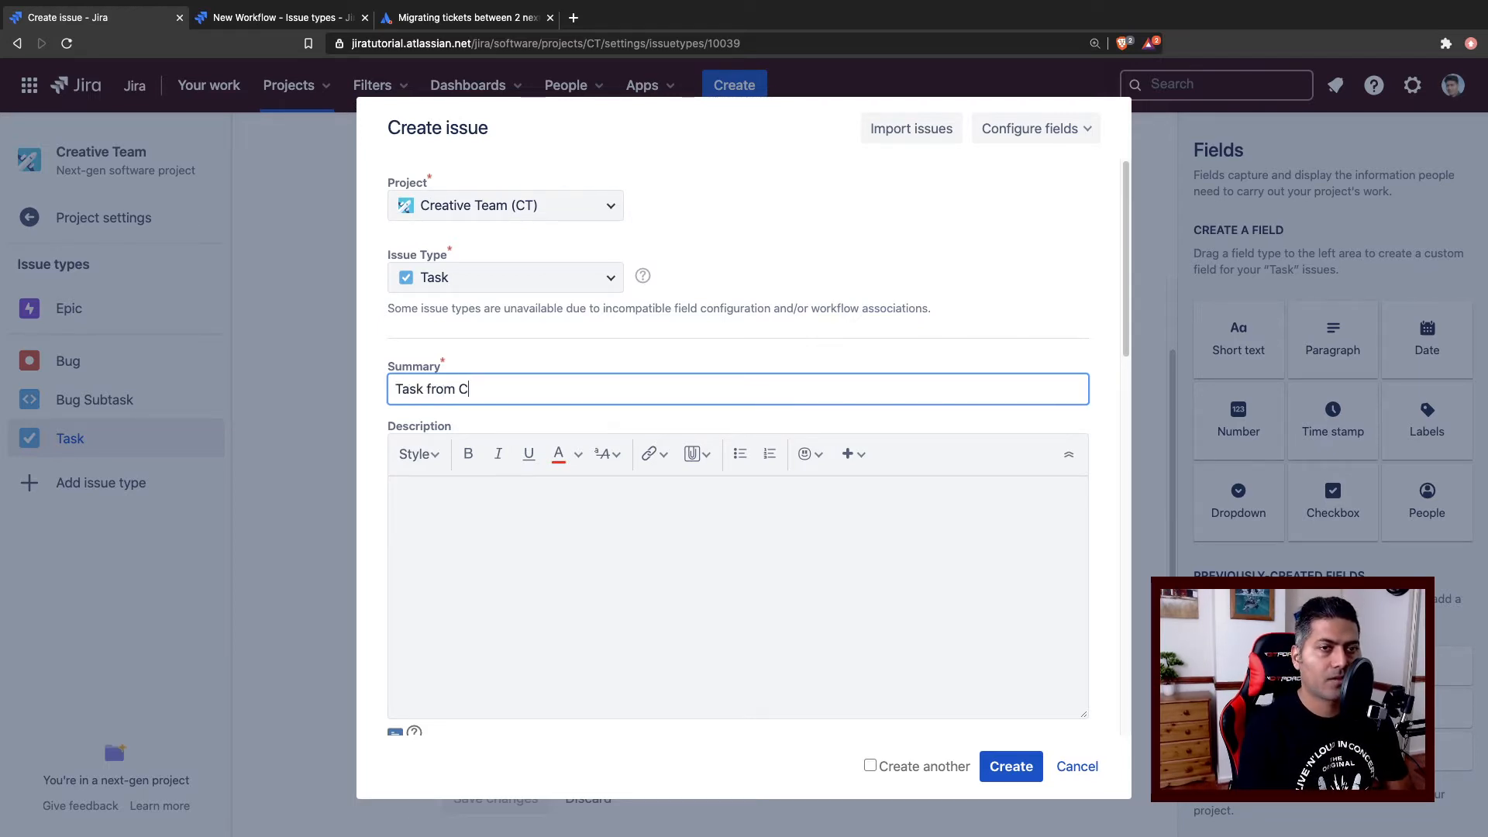
{"action": "type", "text": "T "}
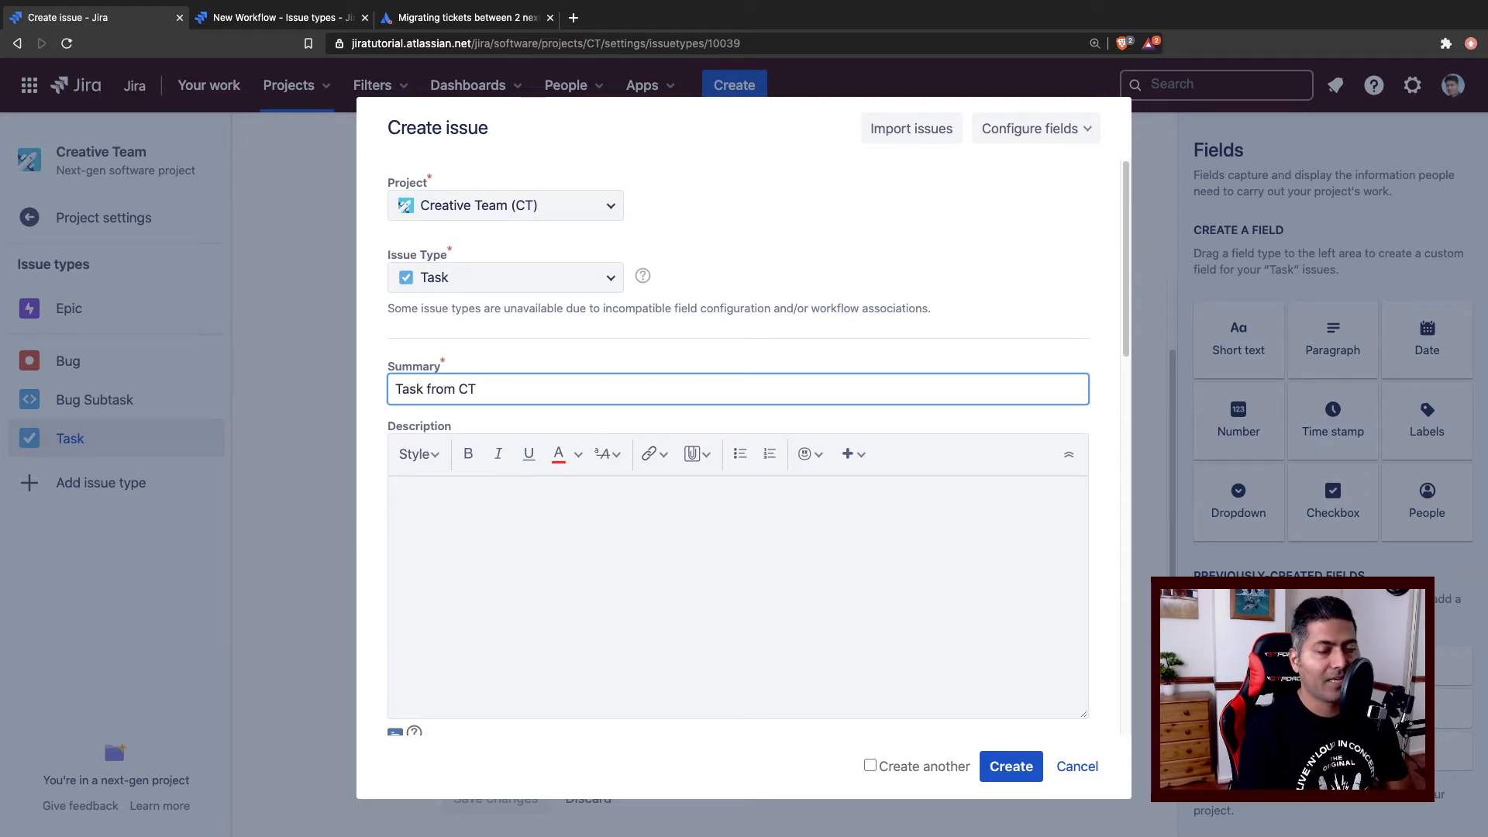
{"action": "type", "text": "project"}
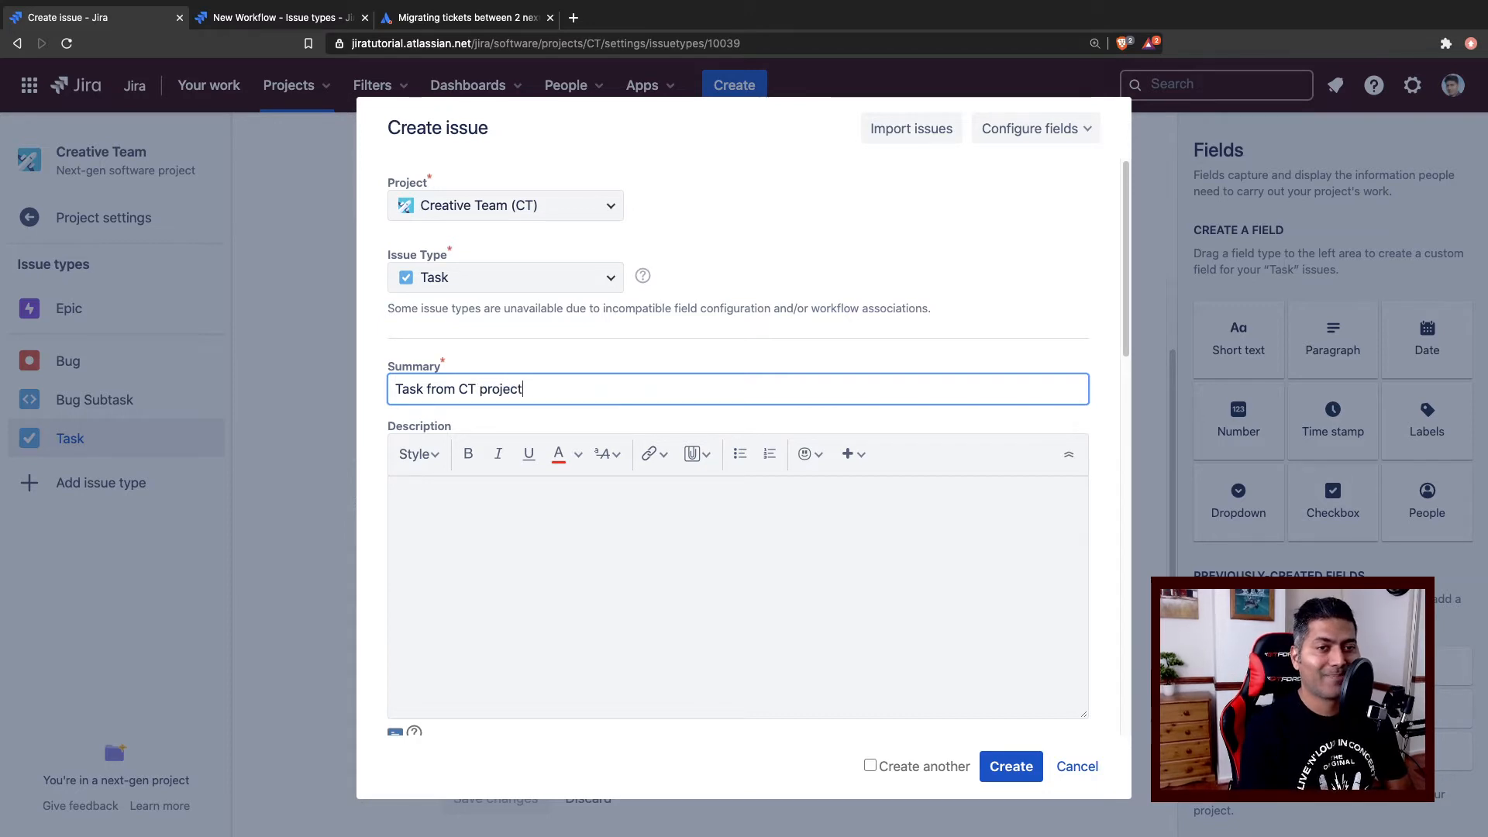
{"action": "key", "text": "shift+End"}
{"action": "type", "text": "Project"}
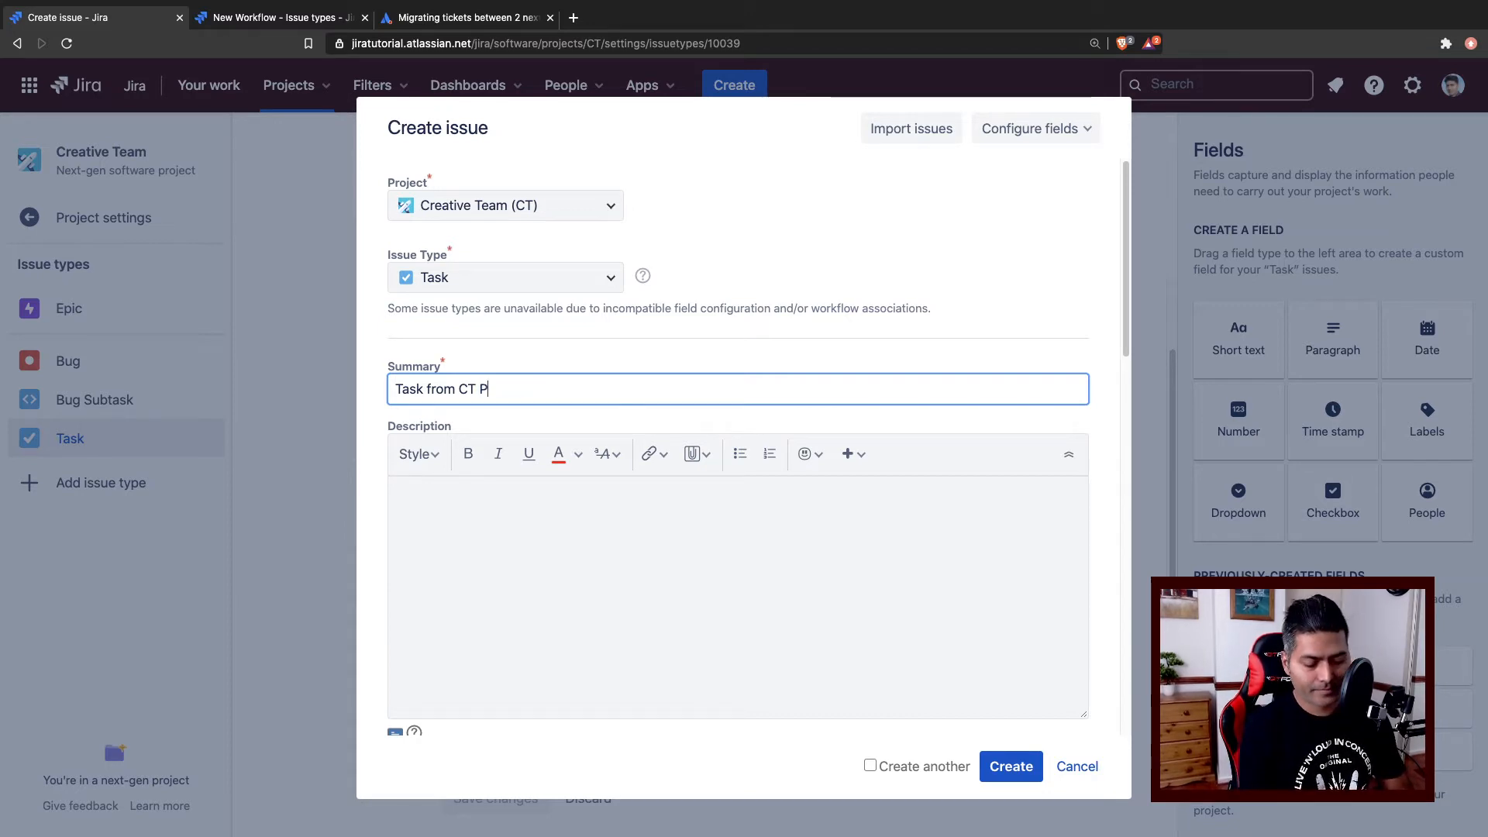
Fill the description with "This is my description of the task." repeated eight times, plus a second paragraph repeating it three times.
{"action": "key", "text": "Tab"}
{"action": "type", "text": "T"}
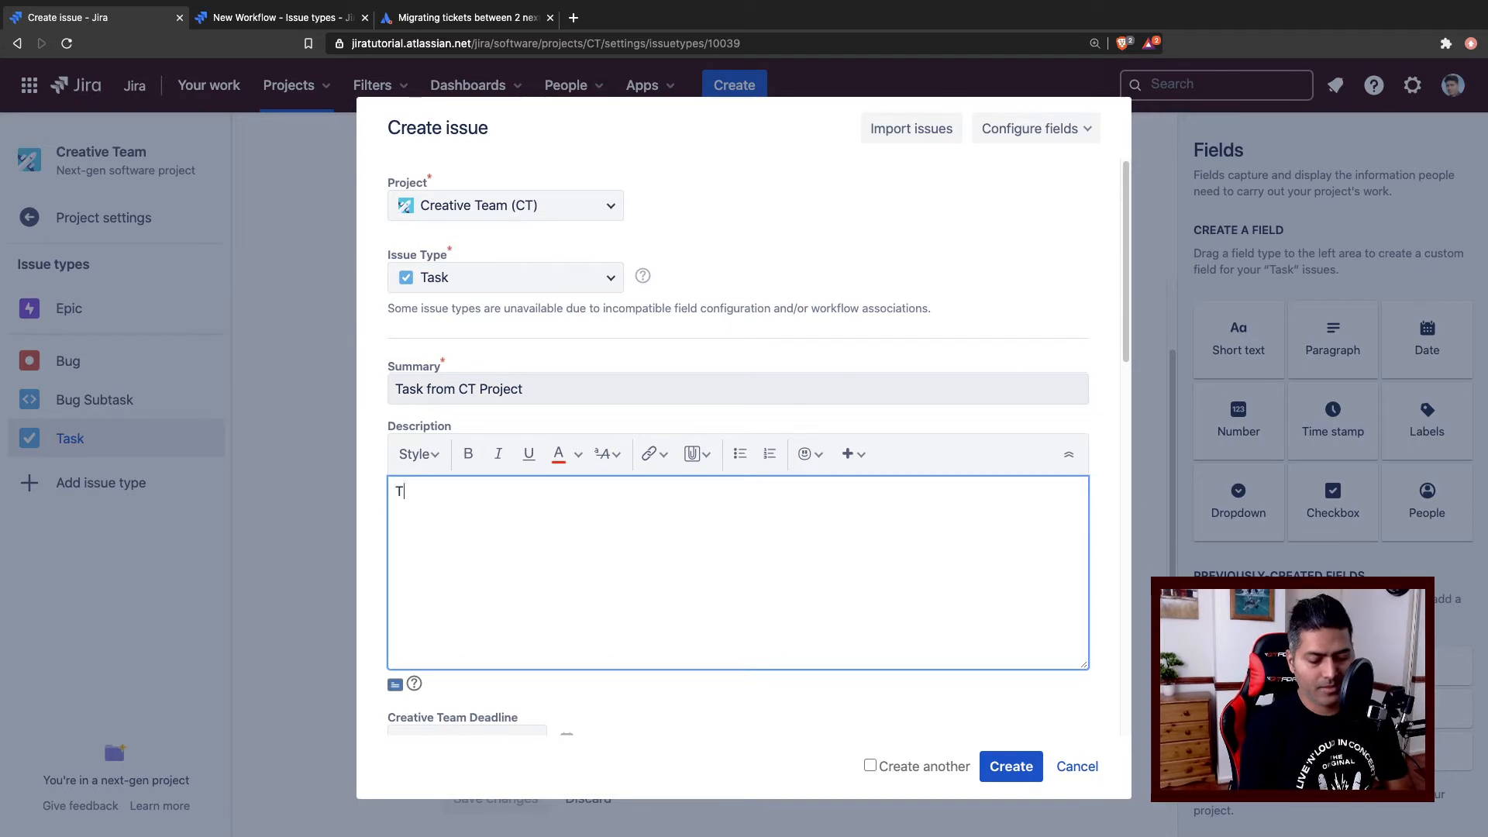
{"action": "type", "text": "his is my descr"}
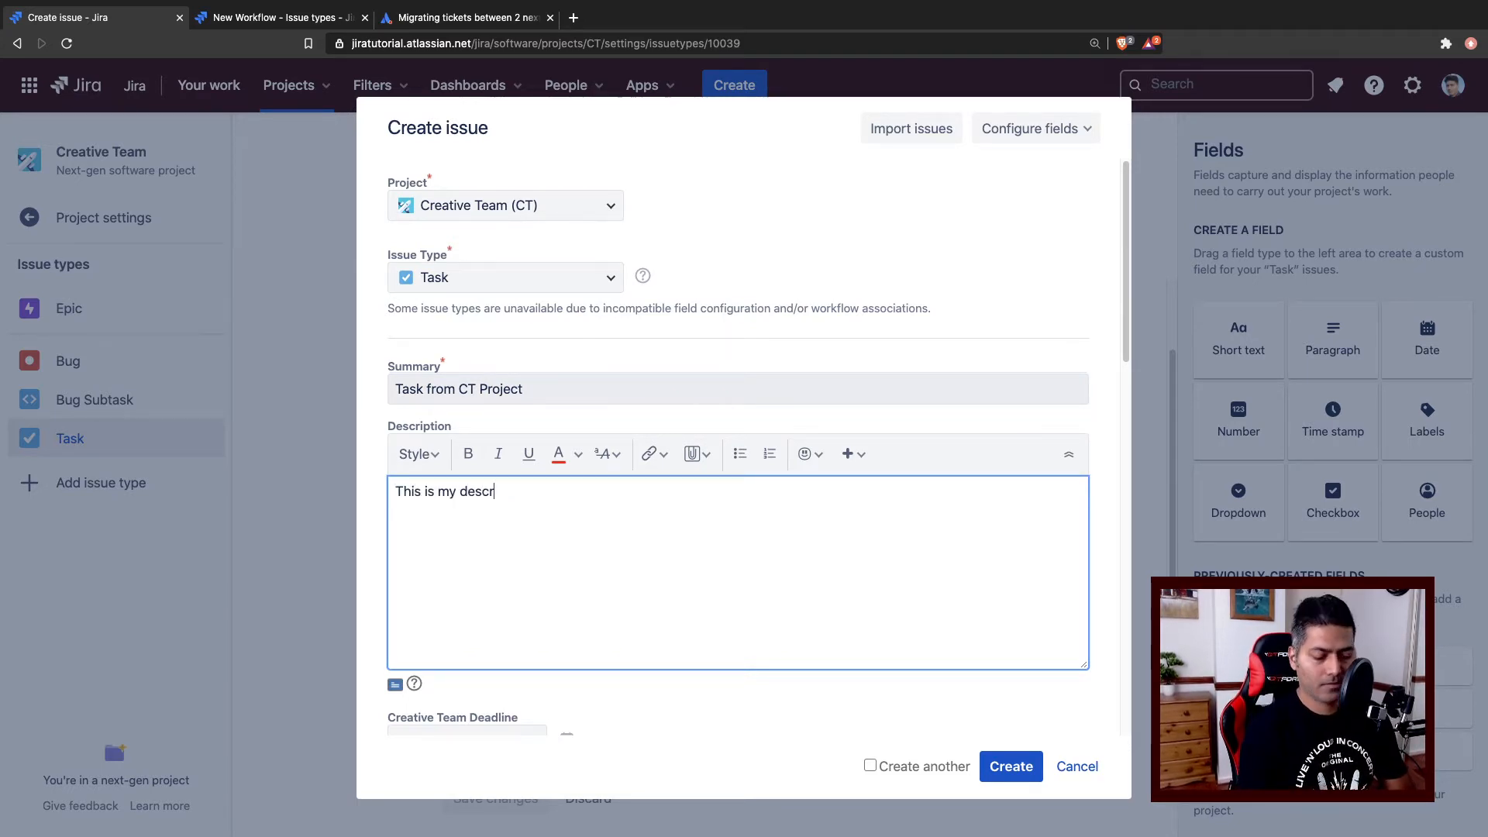
{"action": "type", "text": "iption of th"}
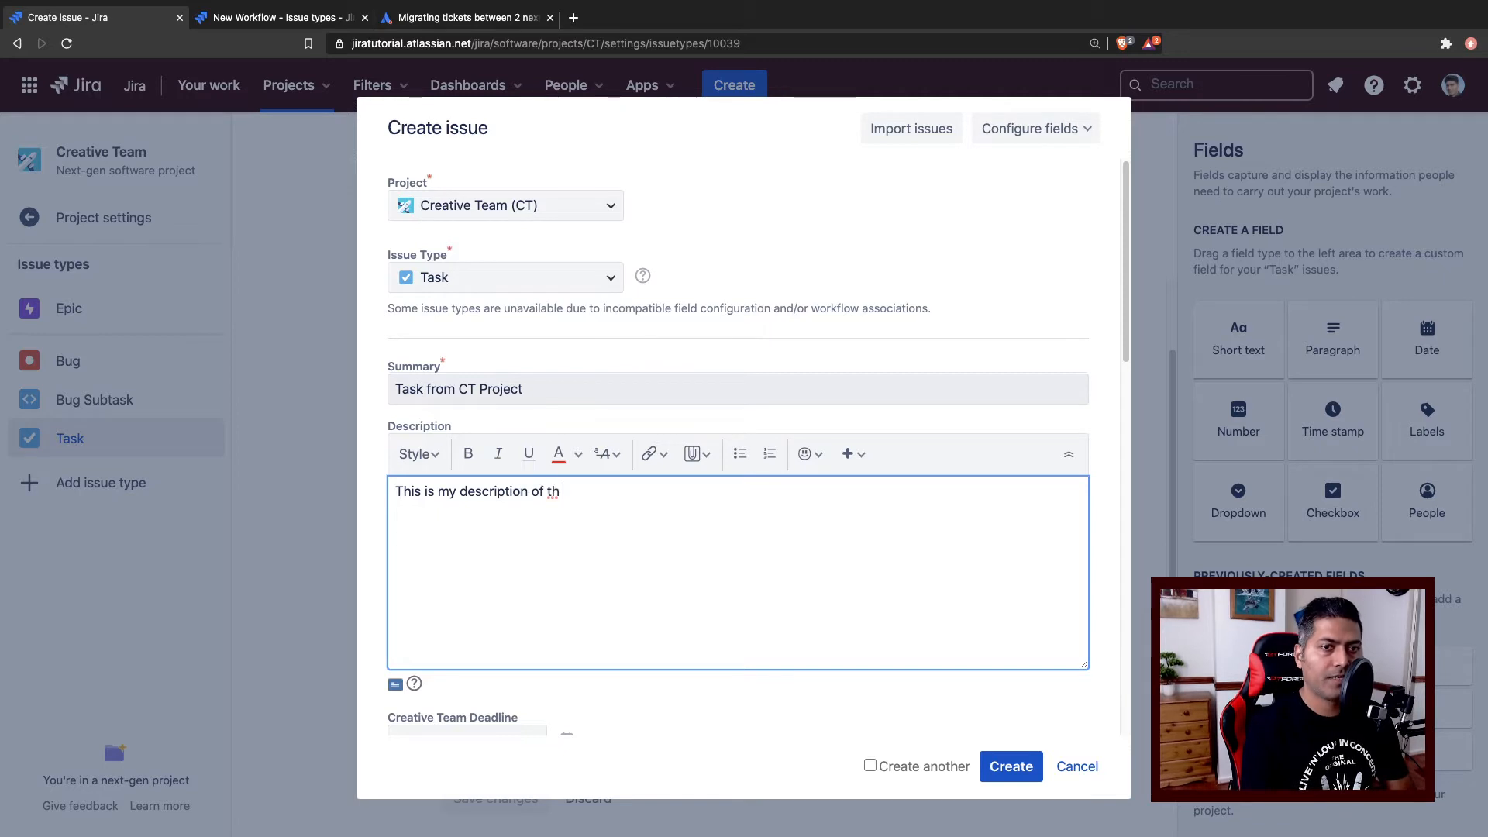
{"action": "type", "text": "e task"}
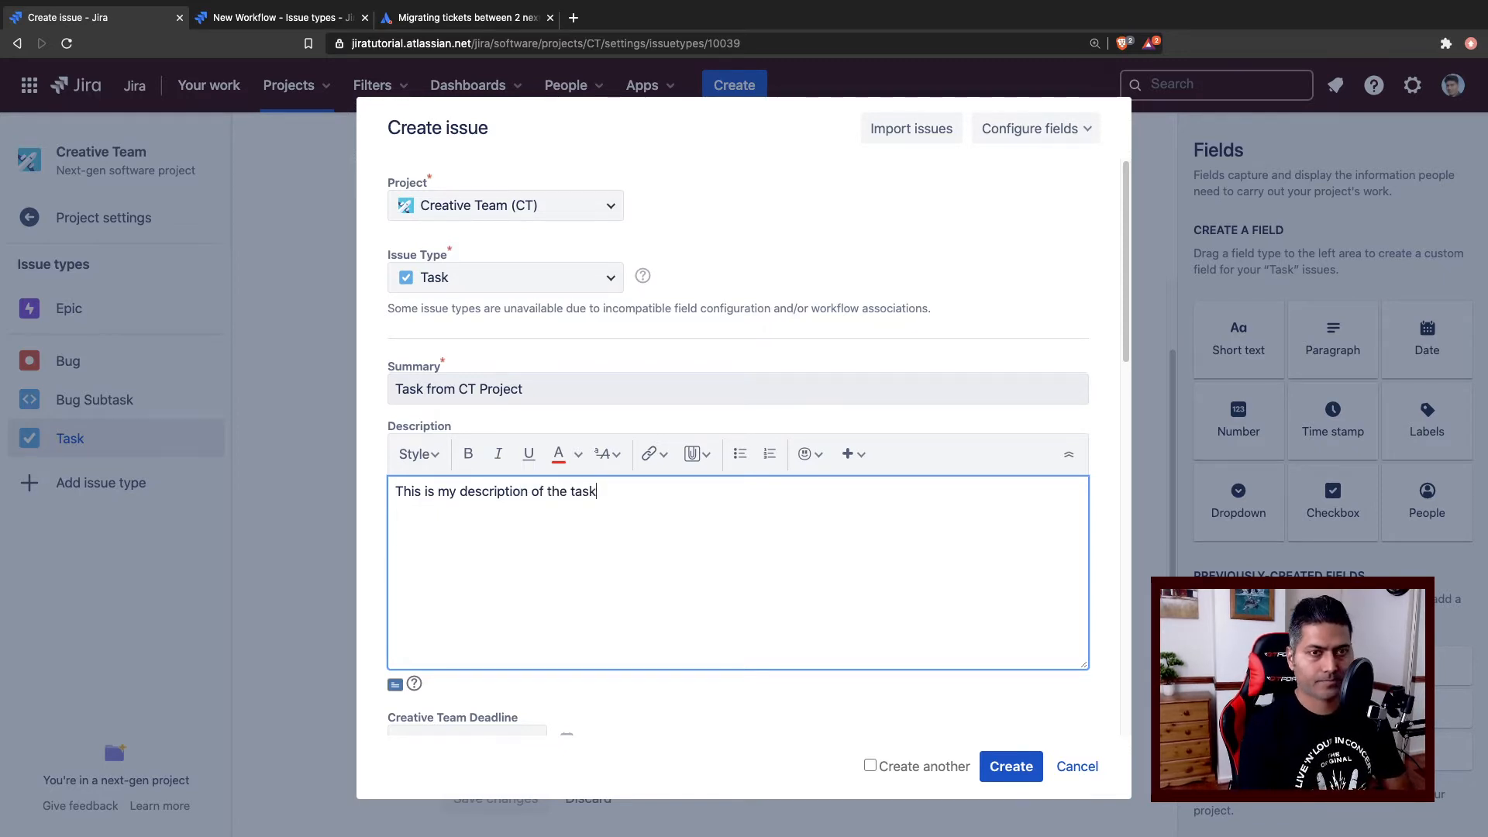
{"action": "type", "text": "."}
{"action": "key", "text": "ctrl+a"}
{"action": "key", "text": "Right"}
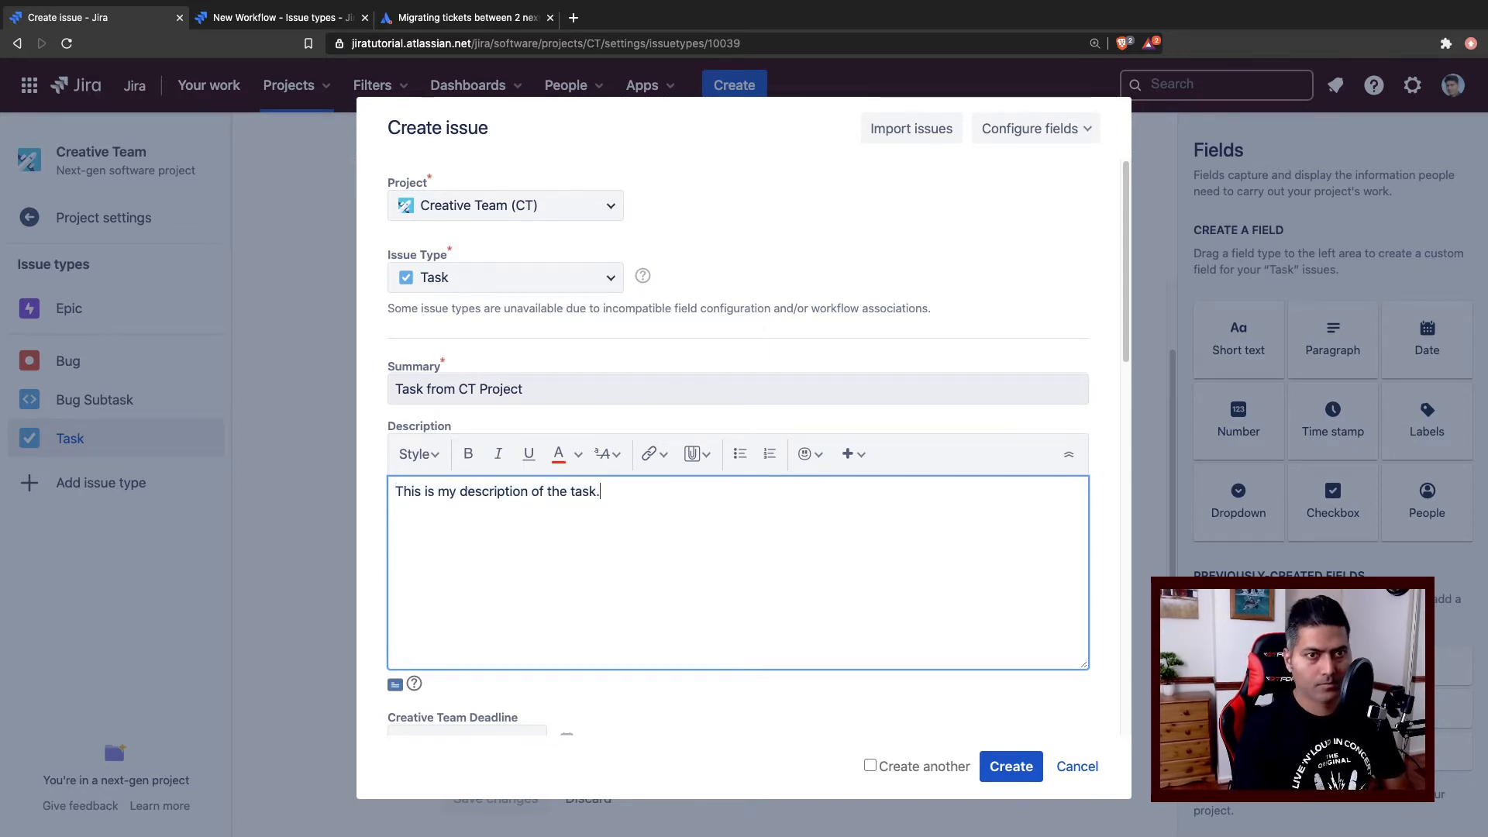
{"action": "key", "text": "ctrl+v"}
{"action": "key", "text": "ctrl+v"}
{"action": "key", "text": "ctrl+v"}
{"action": "key", "text": "ctrl+v"}
{"action": "key", "text": "ctrl+v"}
{"action": "key", "text": "ctrl+v"}
{"action": "key", "text": "ctrl+v"}
{"action": "key", "text": "Return"}
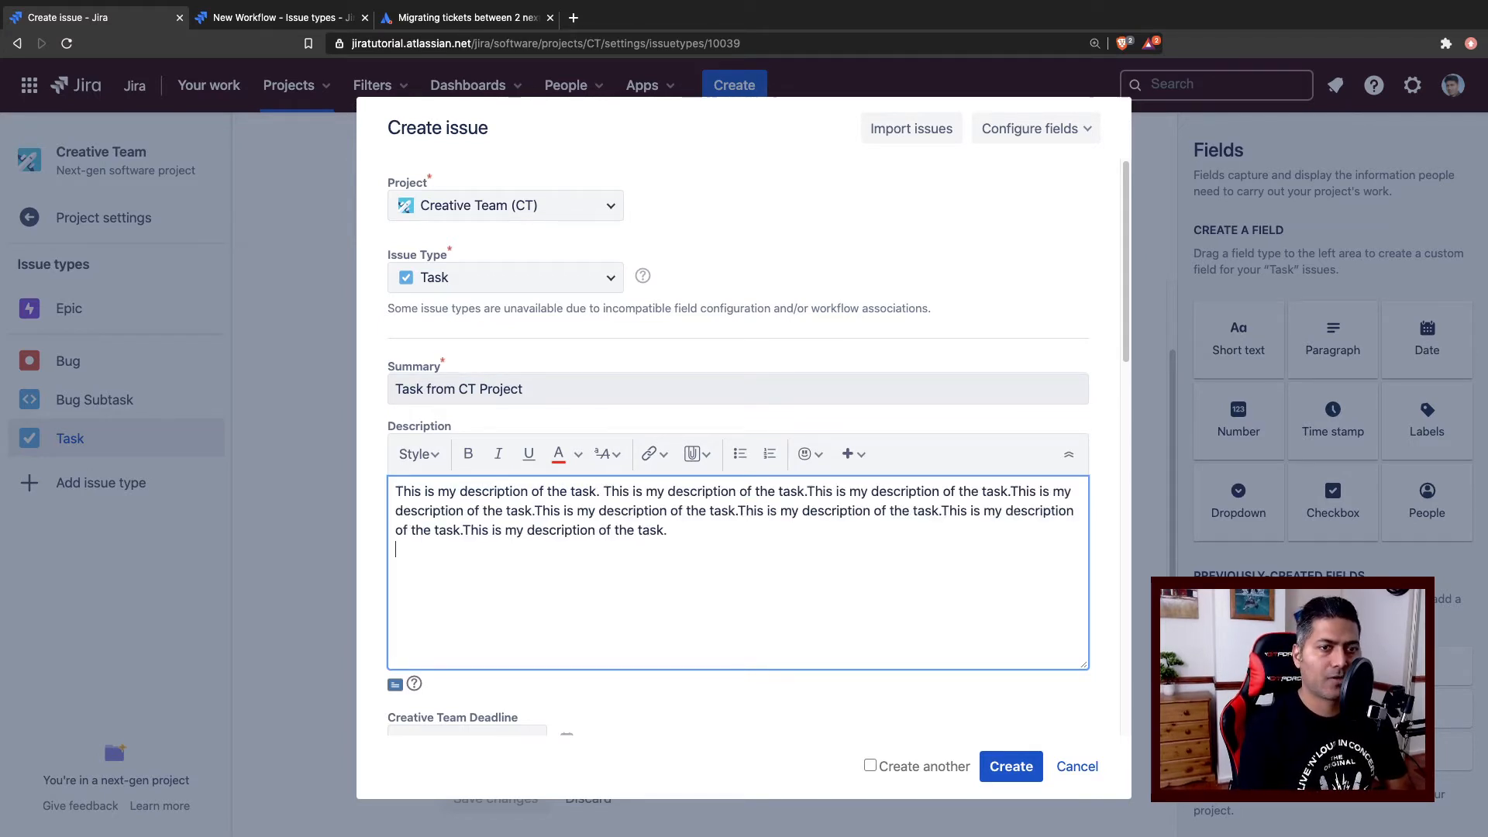
{"action": "key", "text": "ctrl+v"}
{"action": "key", "text": "ctrl+v"}
{"action": "key", "text": "ctrl+v"}
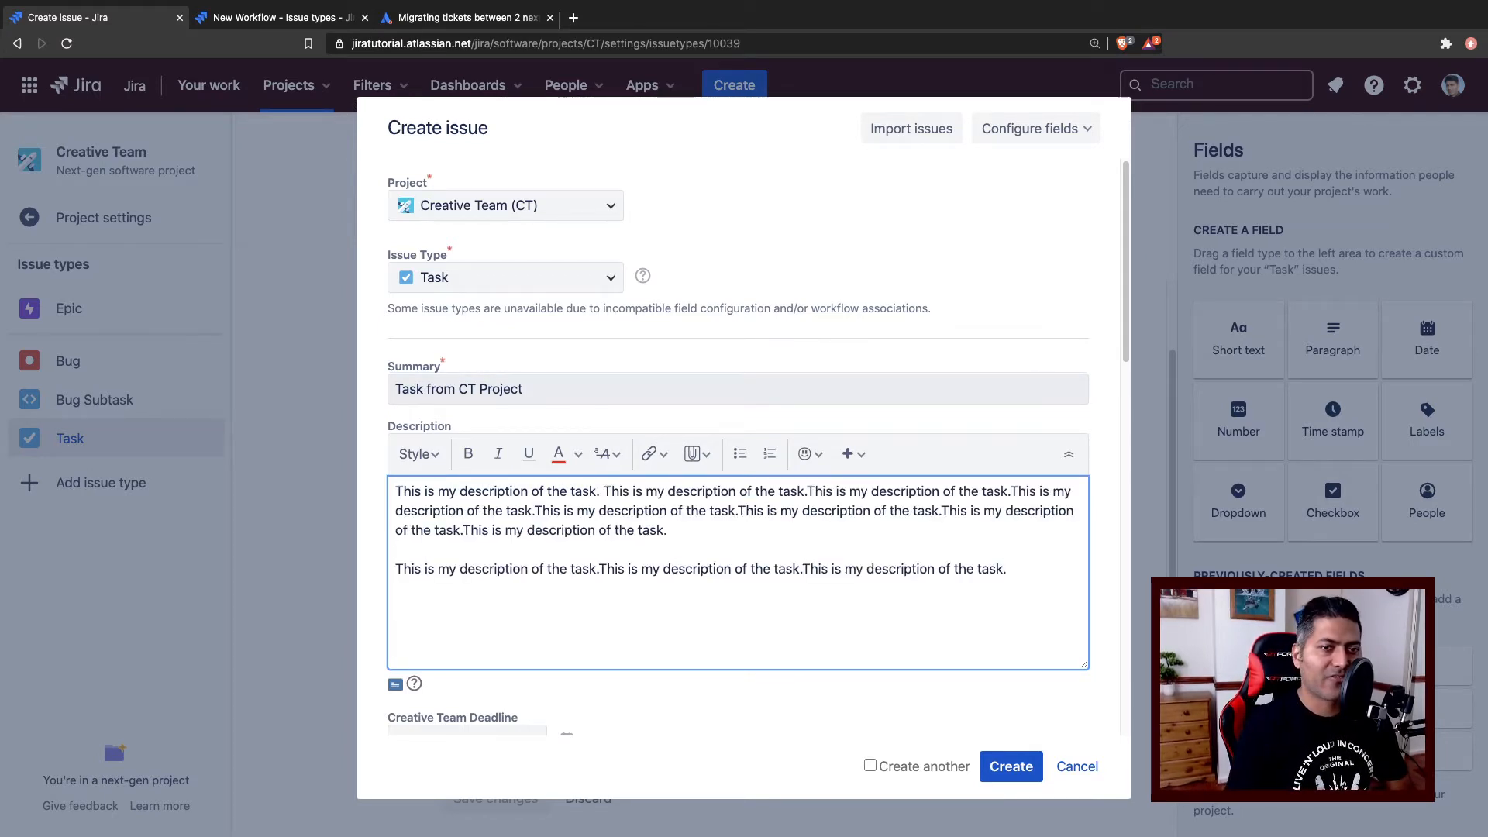
Set Creative Team Deadline to 30/Oct/20 and add the admin account and a second user as Designers.
{"action": "scroll", "coordinate": [498, 435], "scroll_direction": "down", "scroll_amount": 8}
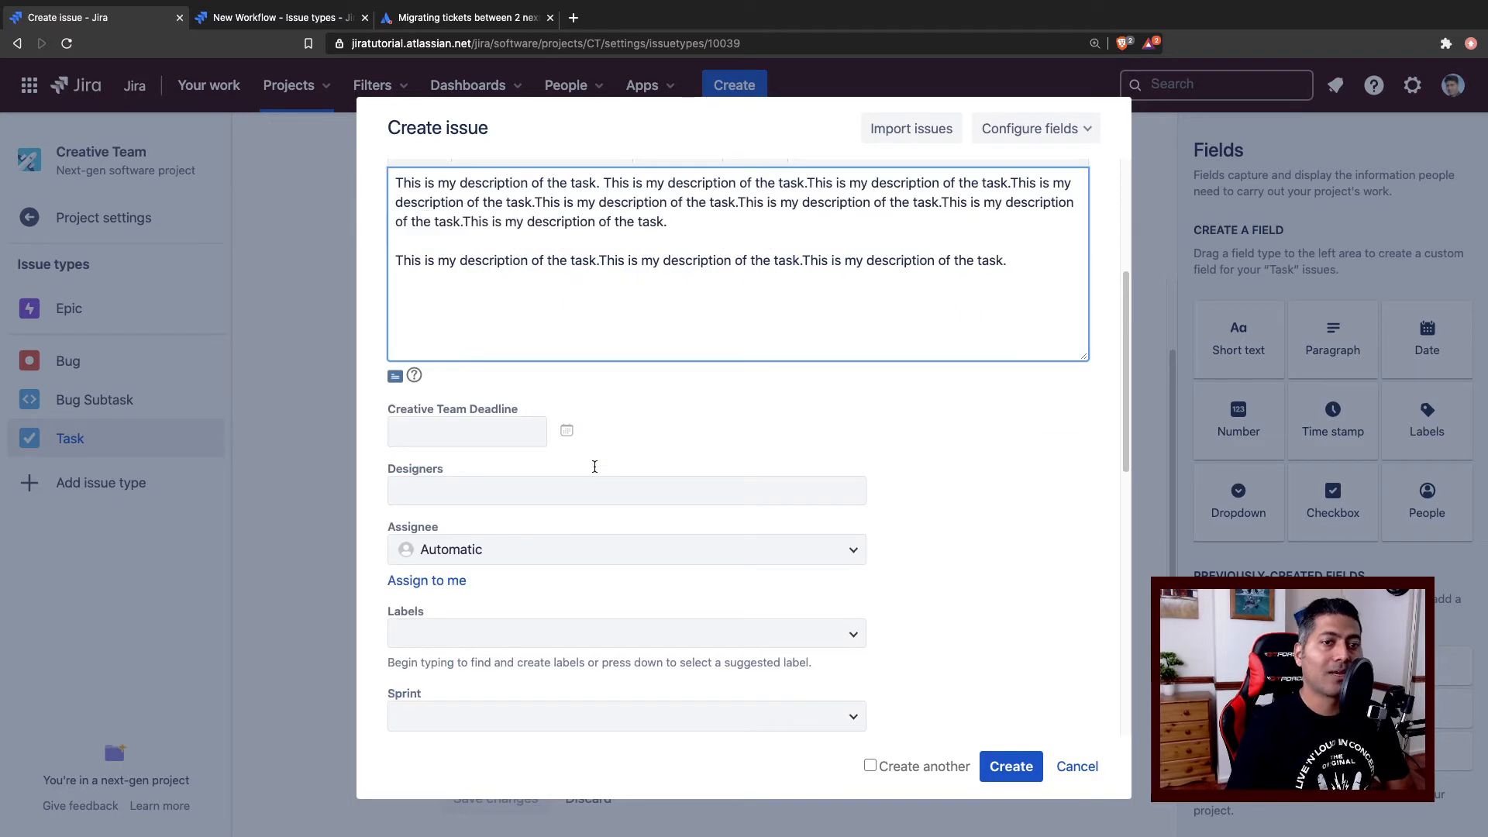
{"action": "left_click", "coordinate": [568, 432]}
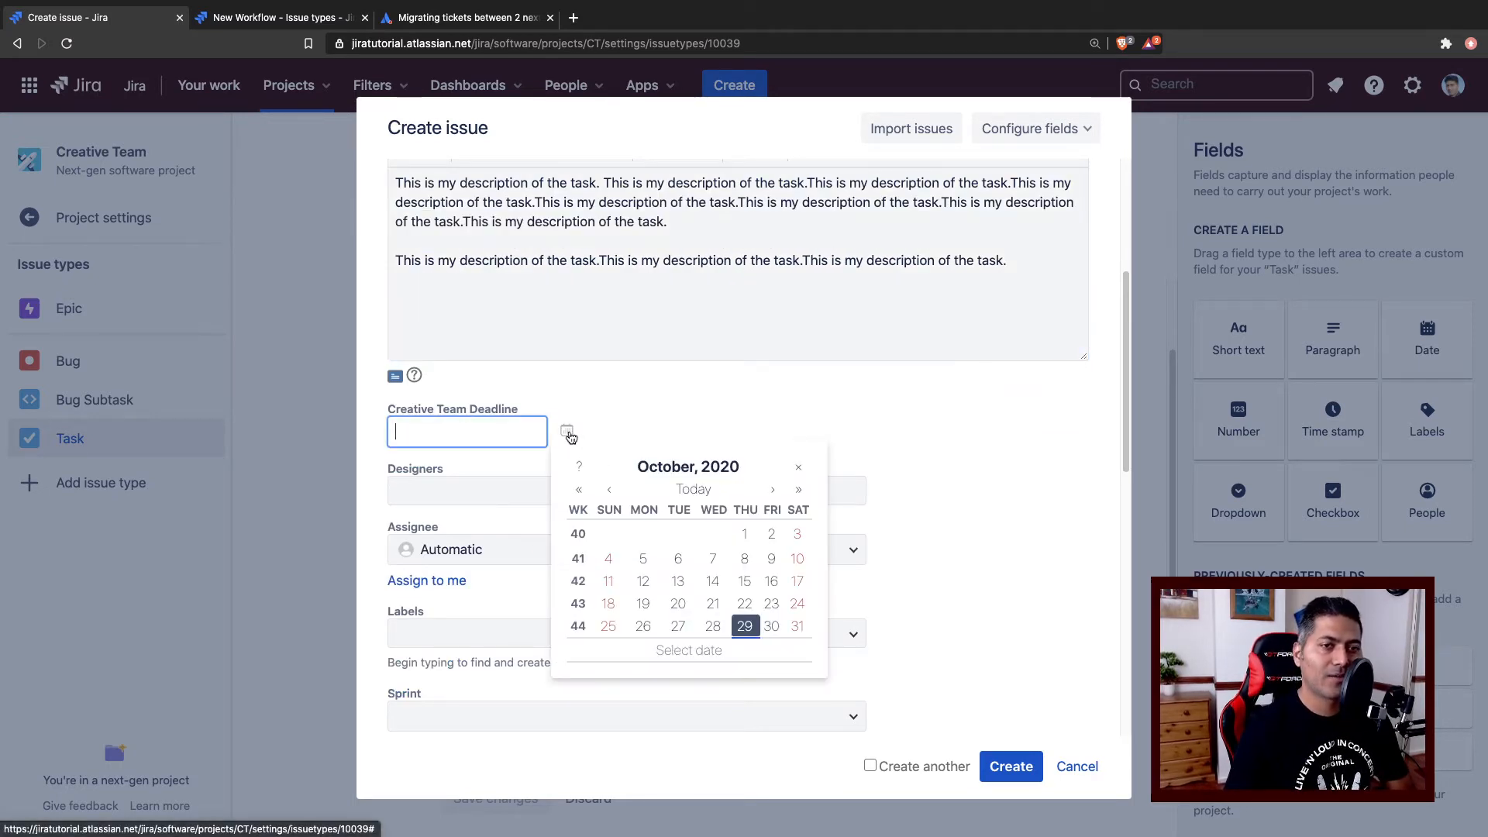
{"action": "left_click", "coordinate": [772, 627]}
{"action": "left_click", "coordinate": [607, 483]}
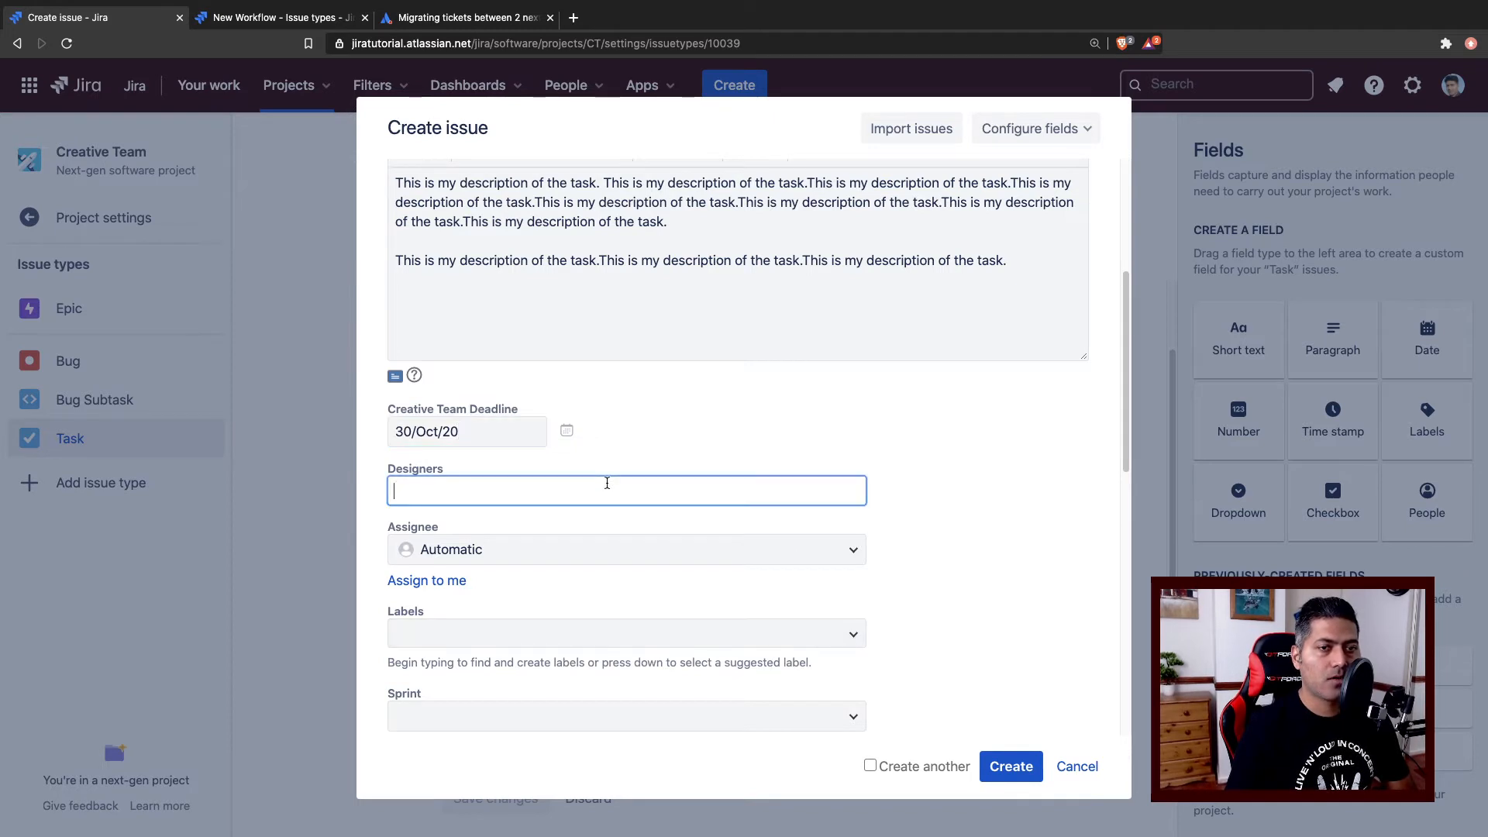
{"action": "type", "text": "ad"}
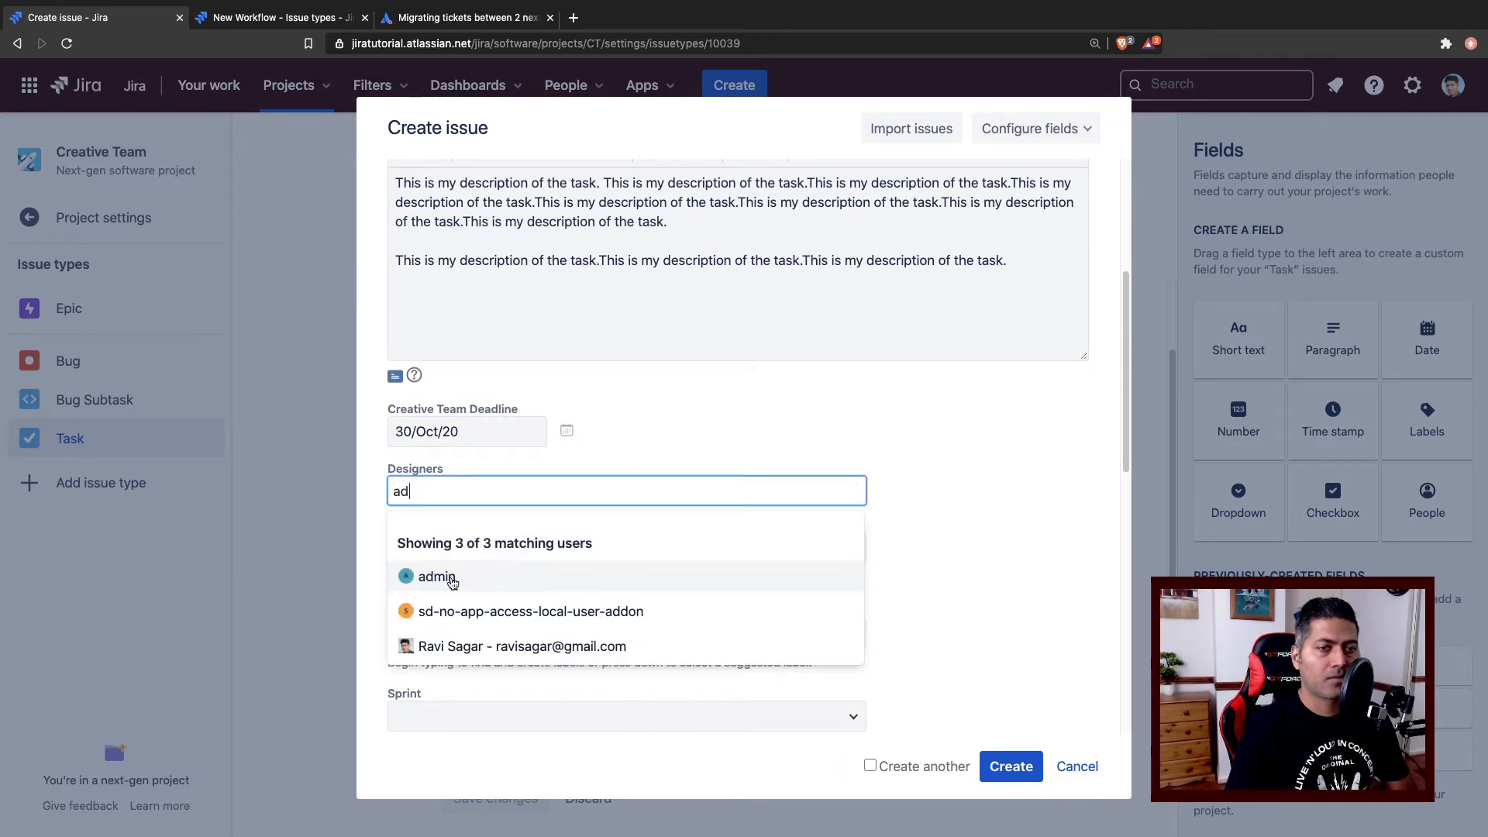
{"action": "left_click", "coordinate": [453, 583]}
{"action": "type", "text": "r"}
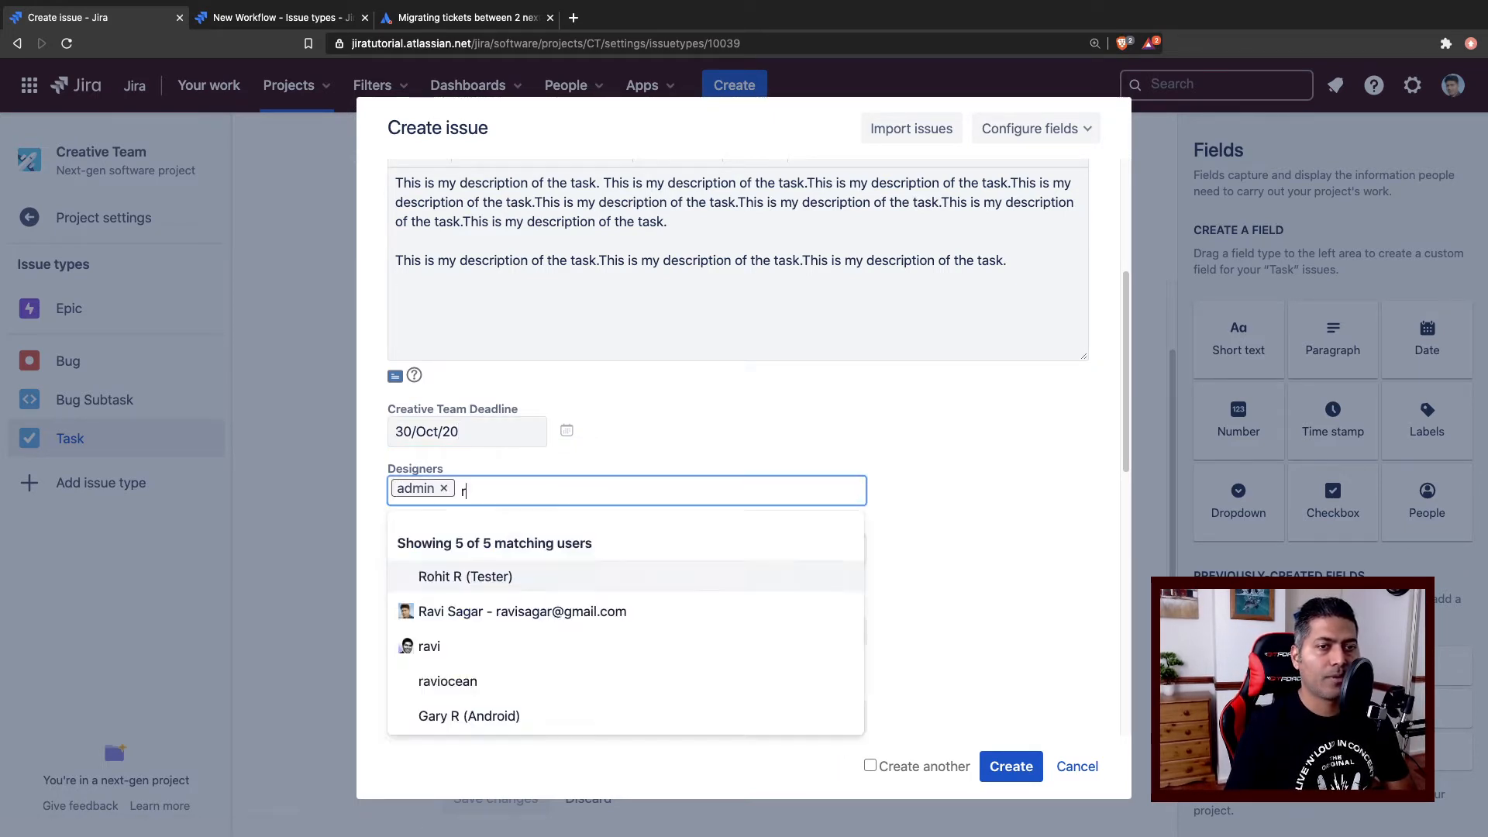
{"action": "type", "text": "av"}
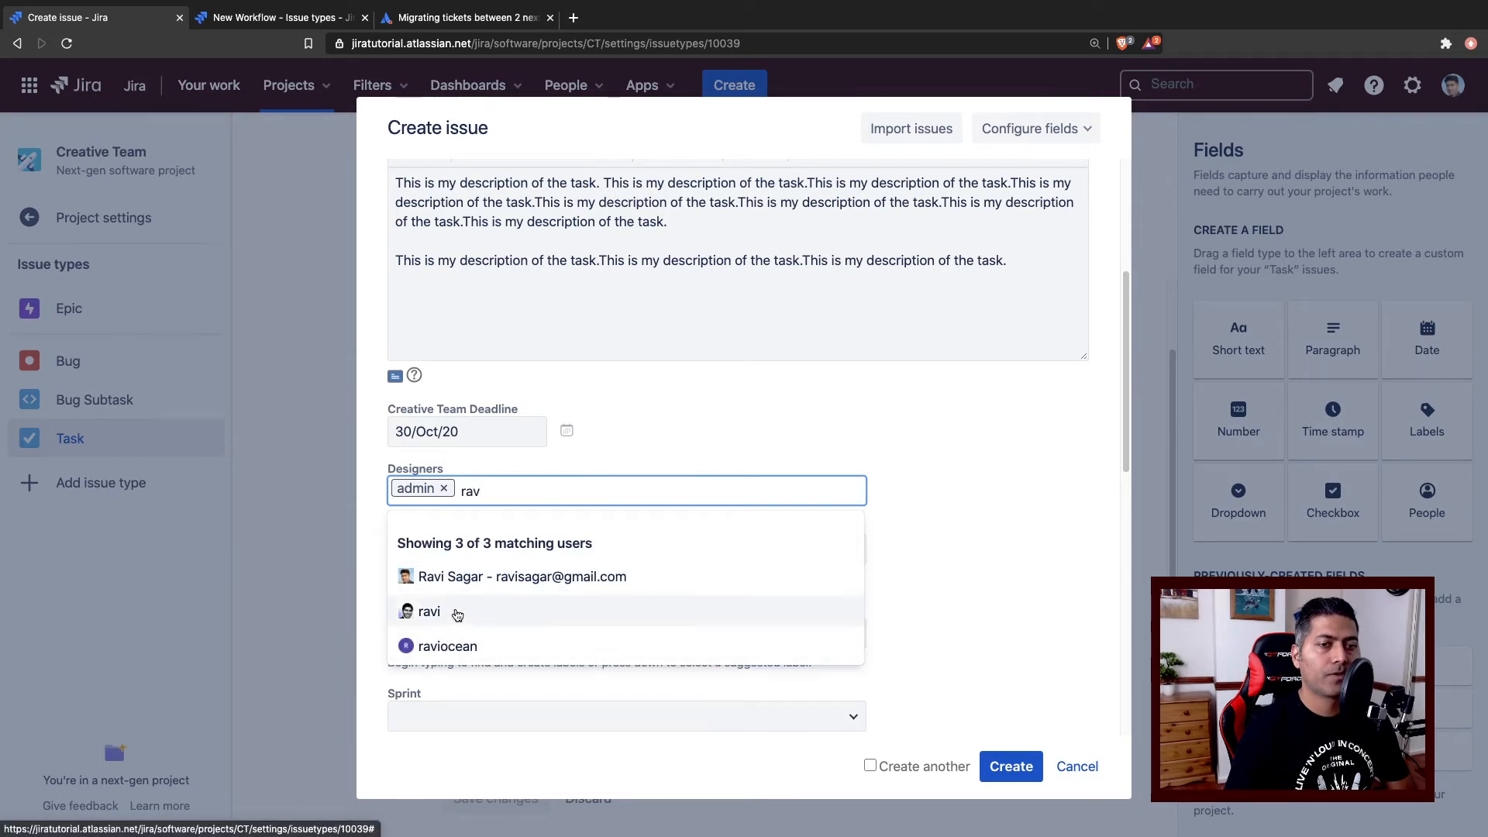
{"action": "left_click", "coordinate": [457, 612]}
Assign the new task to yourself and add the labels Senior and demo.
{"action": "scroll", "coordinate": [561, 574], "scroll_direction": "down", "scroll_amount": 1}
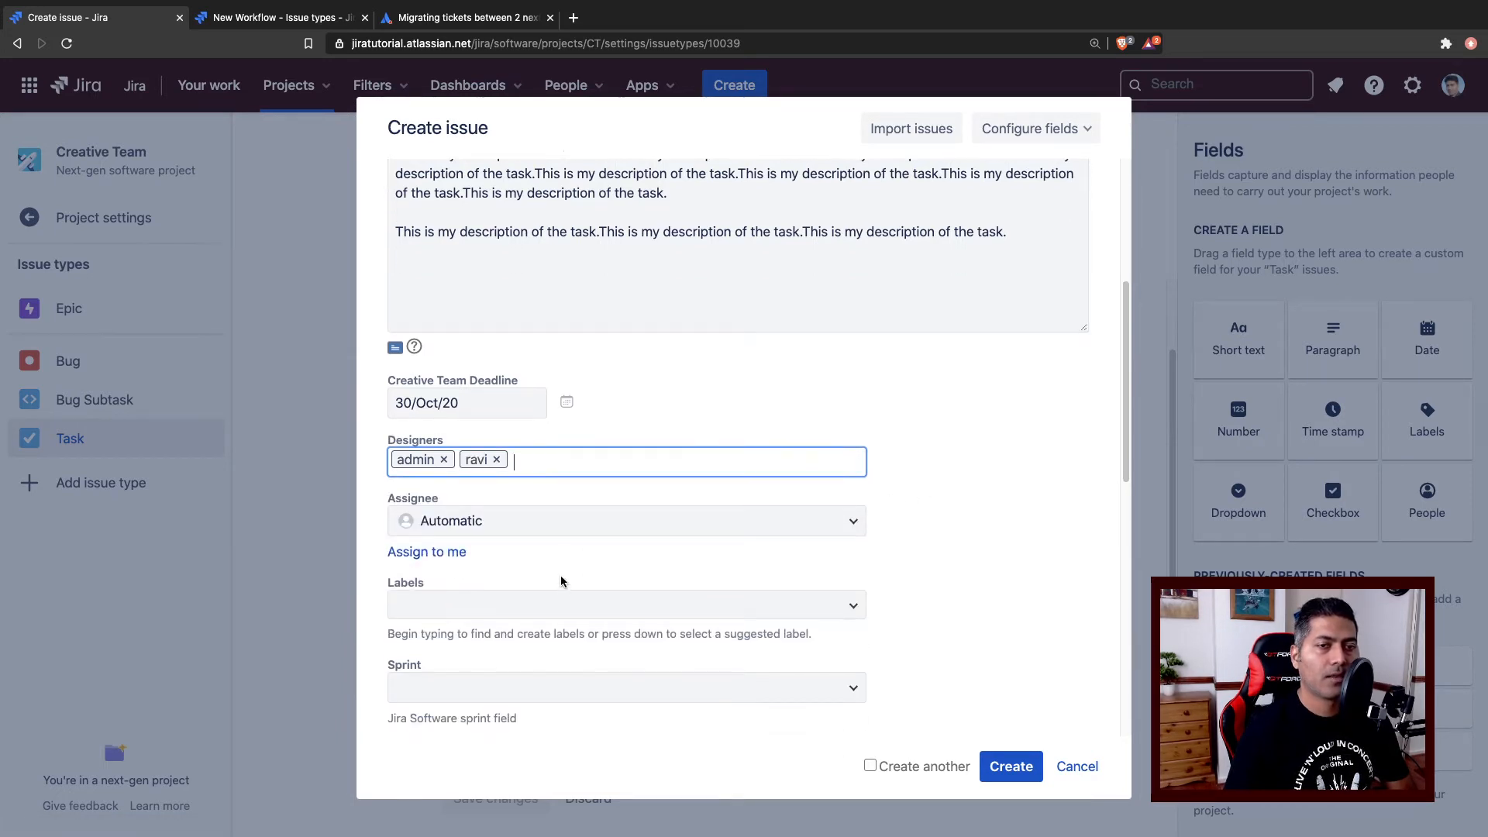
{"action": "left_click", "coordinate": [432, 553]}
{"action": "left_click", "coordinate": [414, 599]}
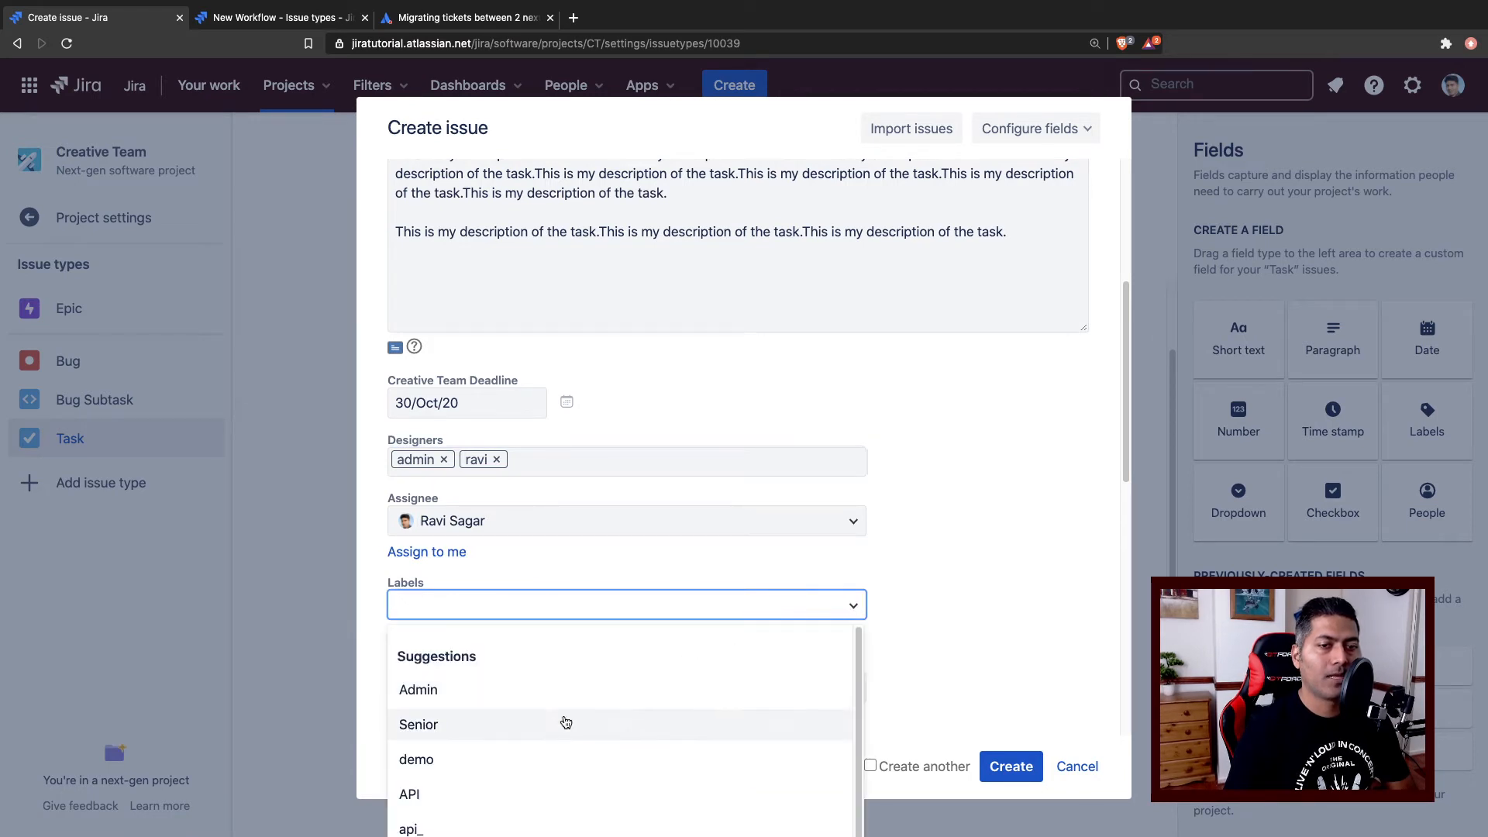
{"action": "left_click", "coordinate": [555, 722]}
{"action": "left_click", "coordinate": [853, 606]}
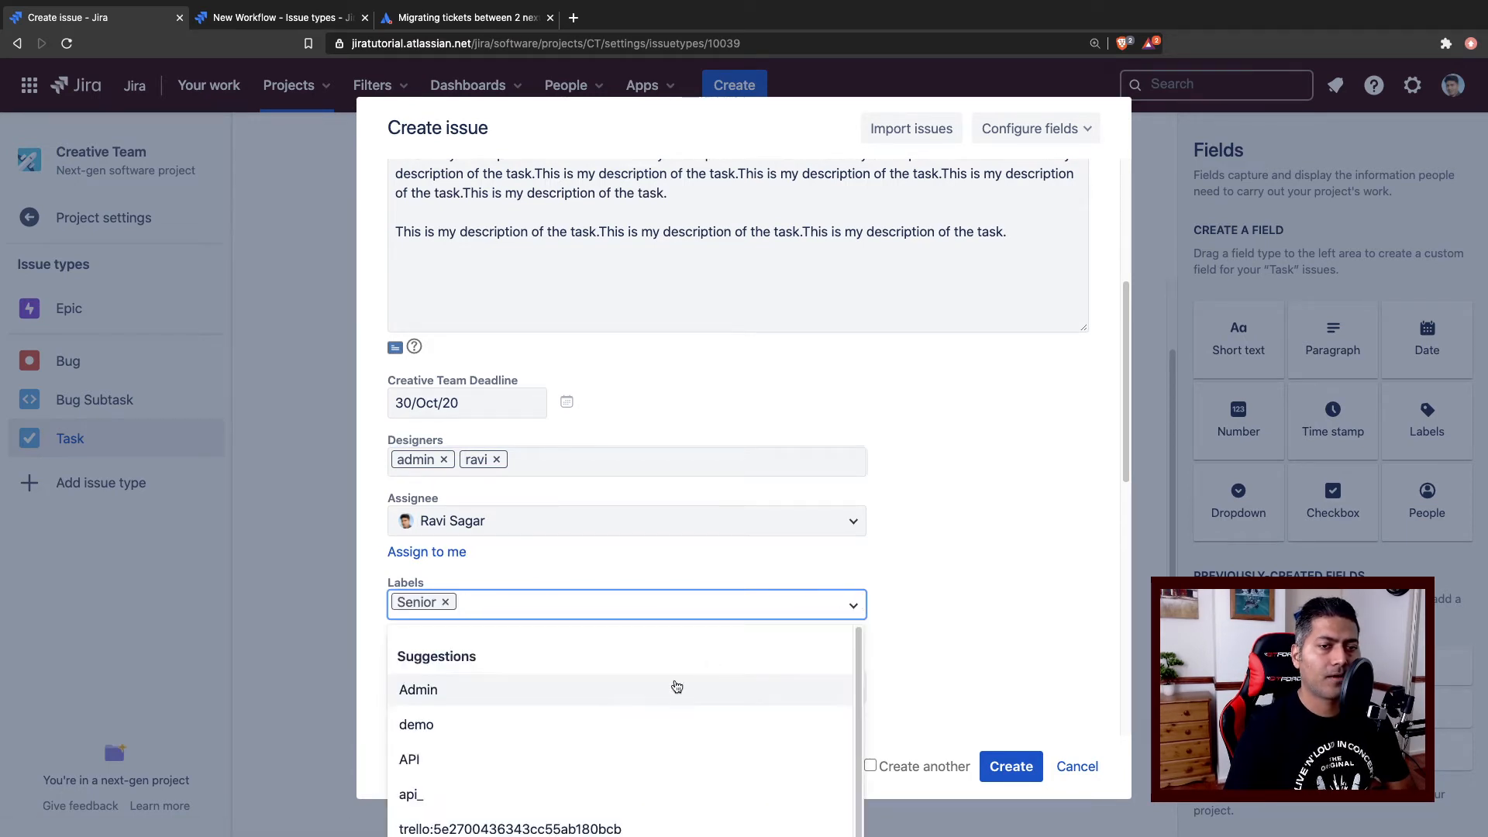
{"action": "left_click", "coordinate": [608, 736]}
Set the new task's sprint to Sample Sprint 2.
{"action": "scroll", "coordinate": [888, 574], "scroll_direction": "down", "scroll_amount": 3}
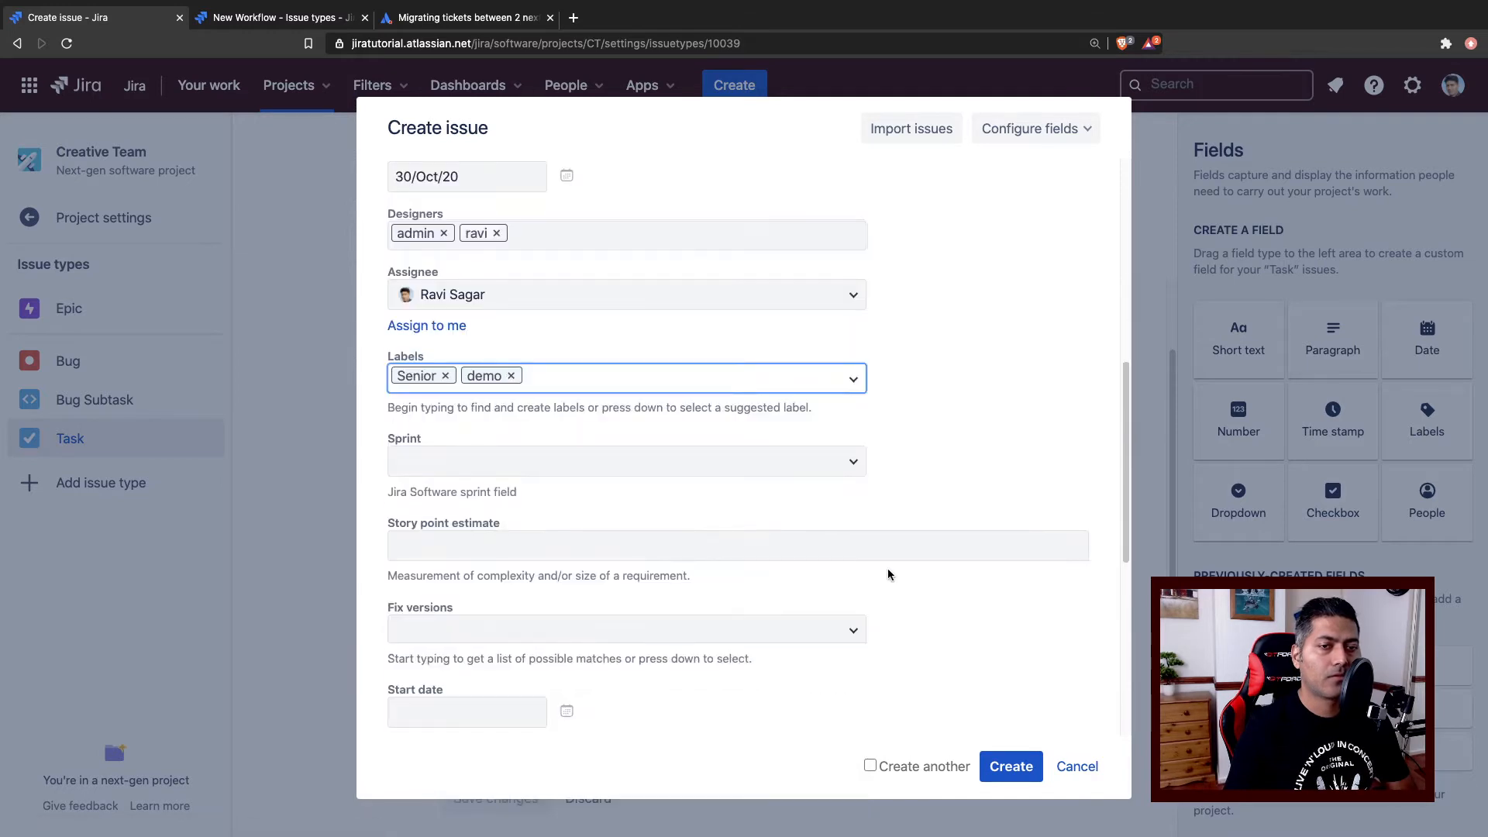
{"action": "left_click", "coordinate": [856, 468]}
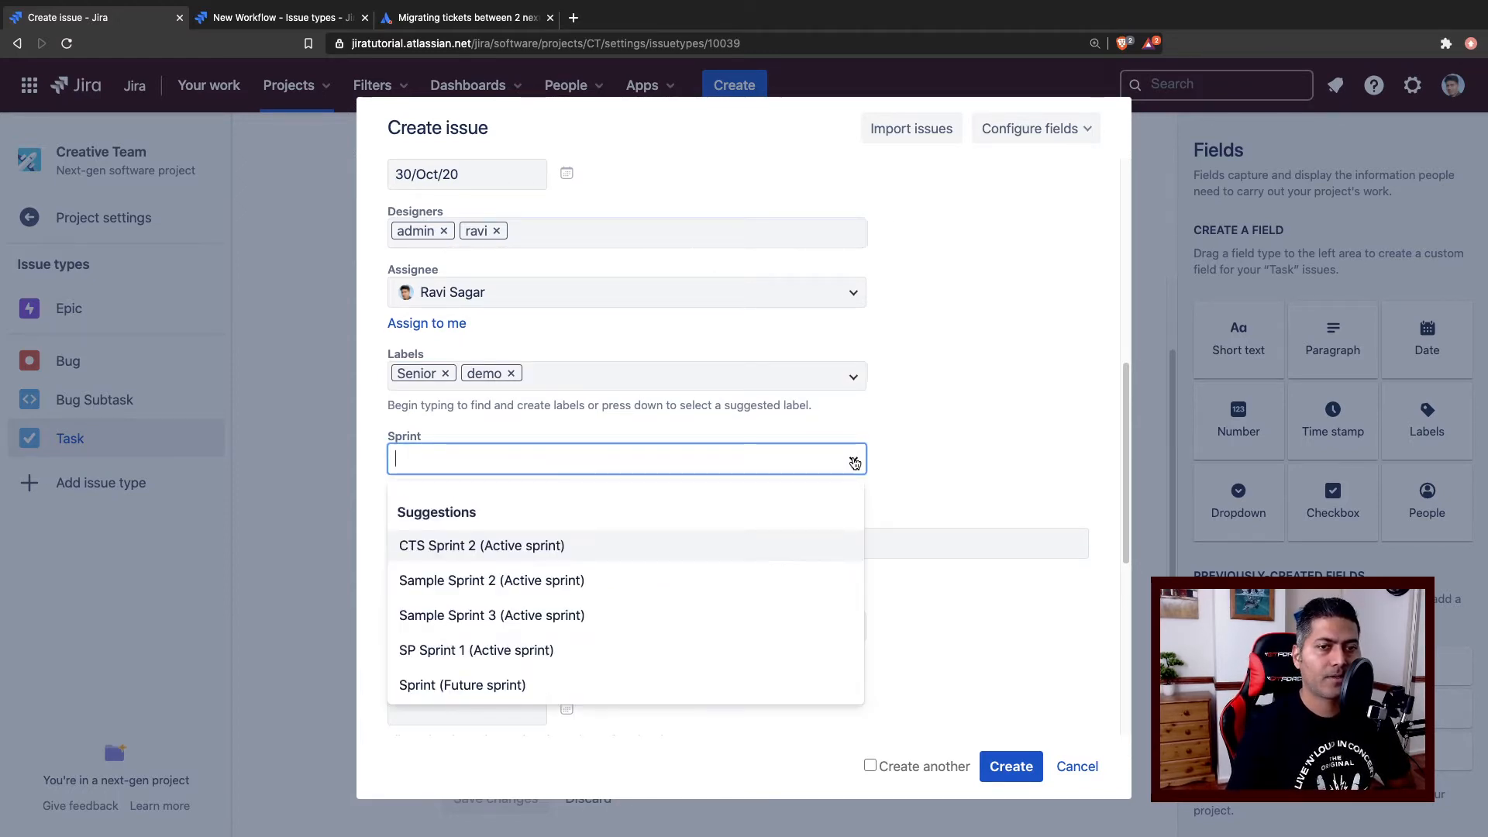
{"action": "left_click", "coordinate": [487, 581]}
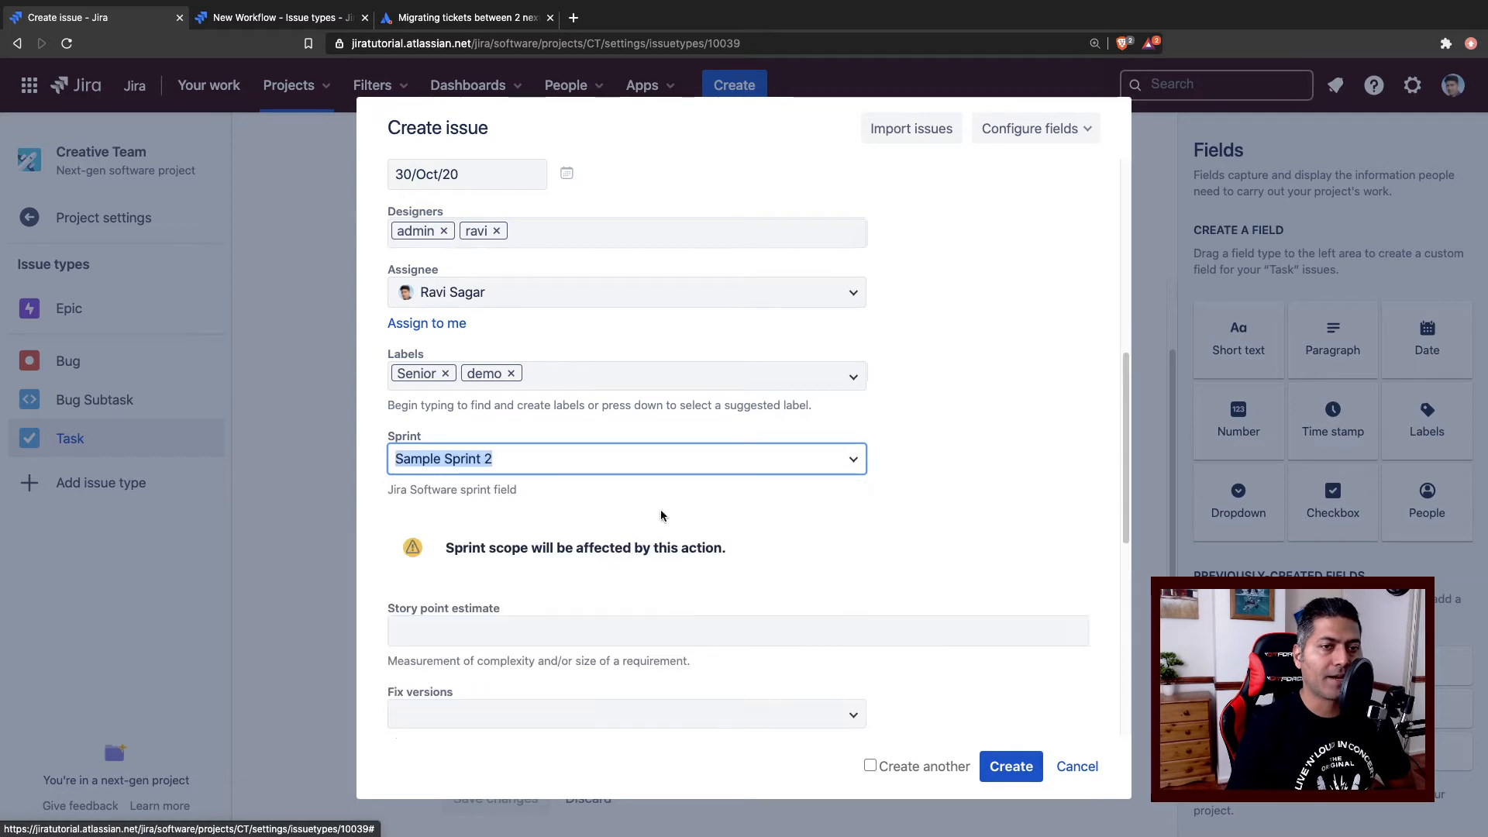
Try SP Sprint 1 and CTS Sprint 2 as the task's sprint, and switch back to Sample Sprint 2.
{"action": "left_click", "coordinate": [855, 461]}
{"action": "left_click", "coordinate": [444, 617]}
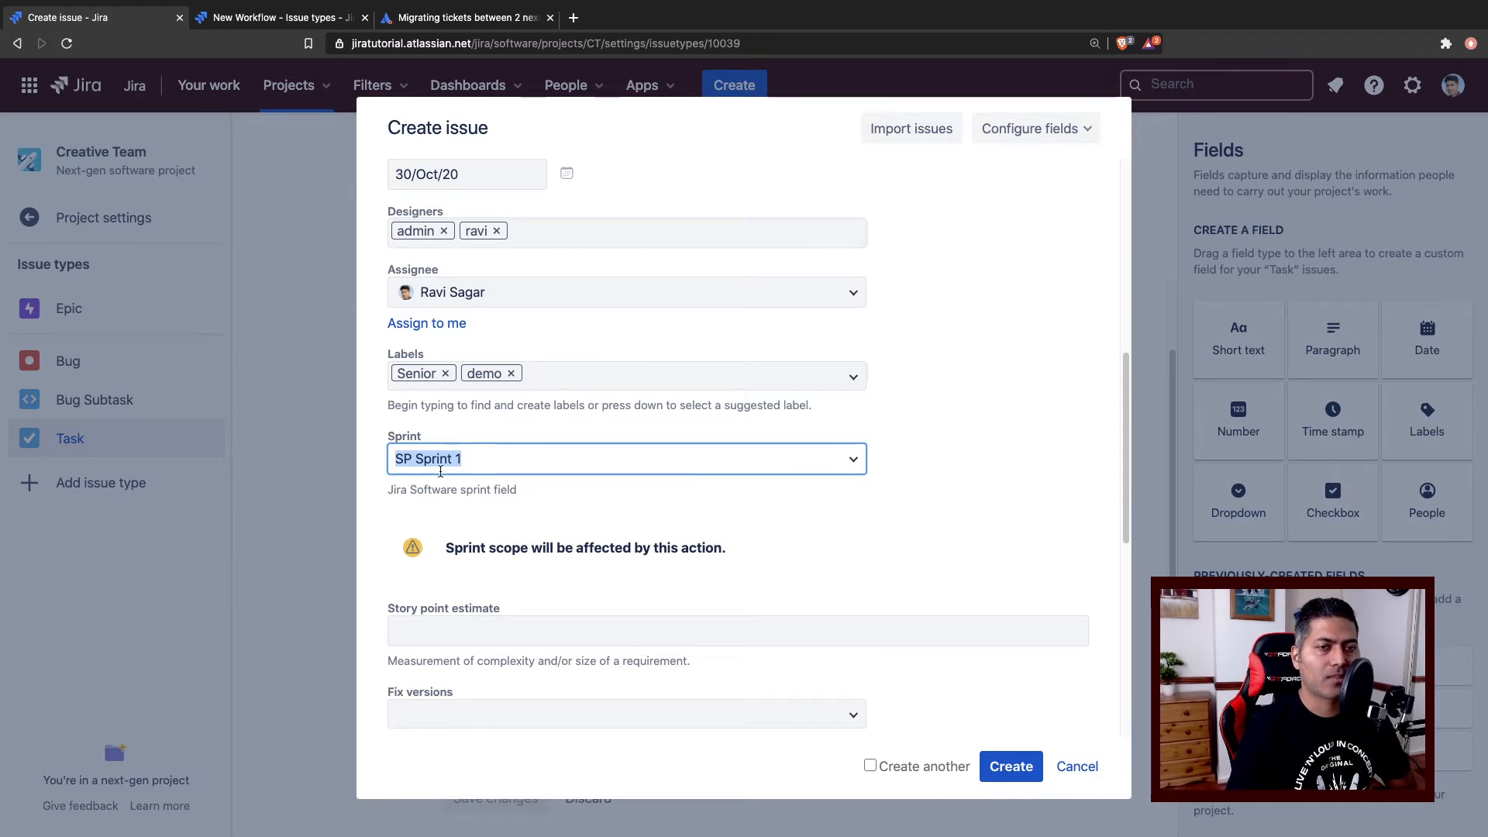
{"action": "left_click", "coordinate": [855, 462]}
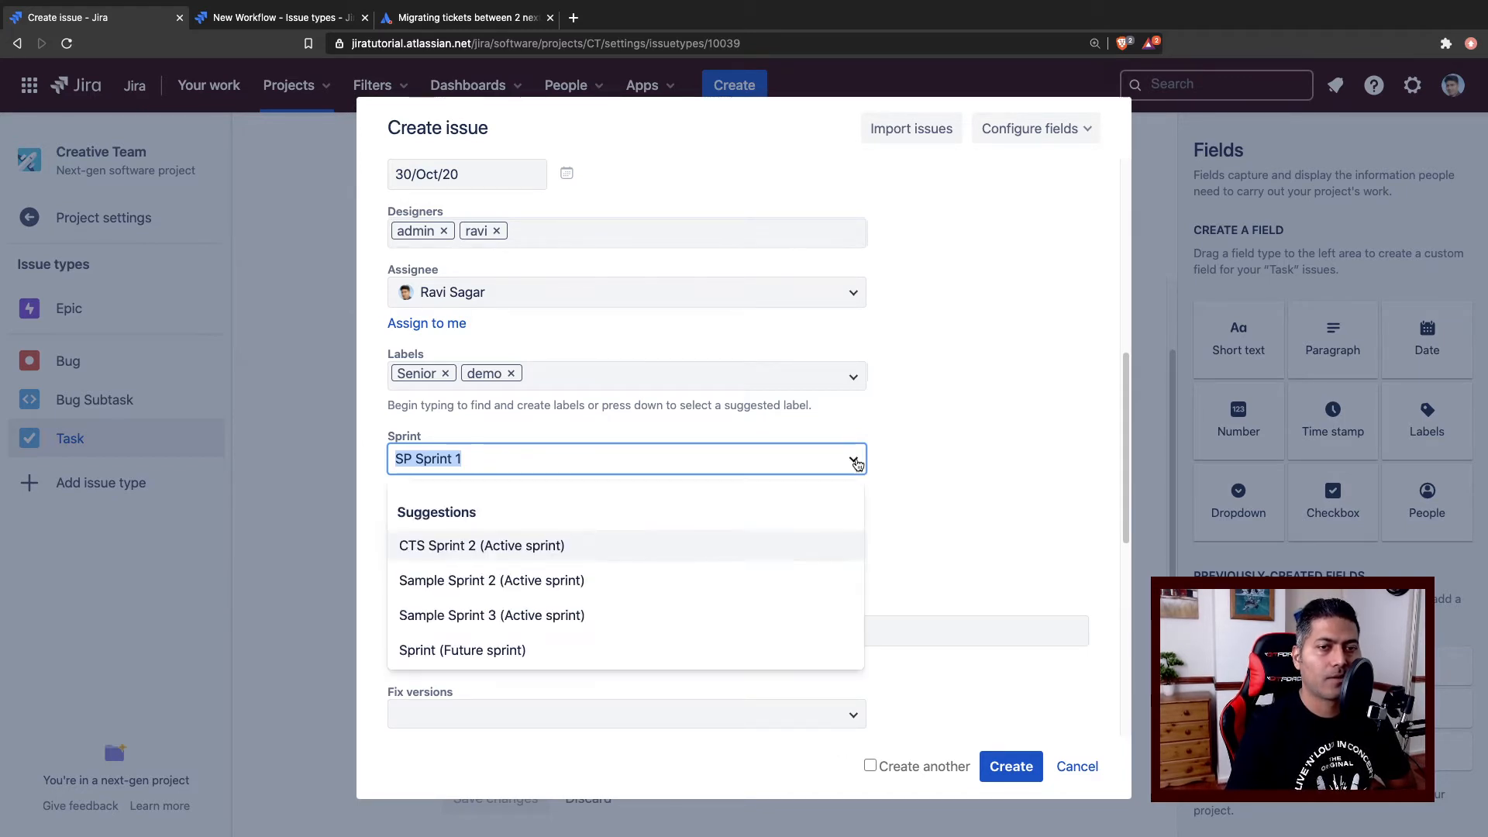
{"action": "left_click", "coordinate": [482, 547]}
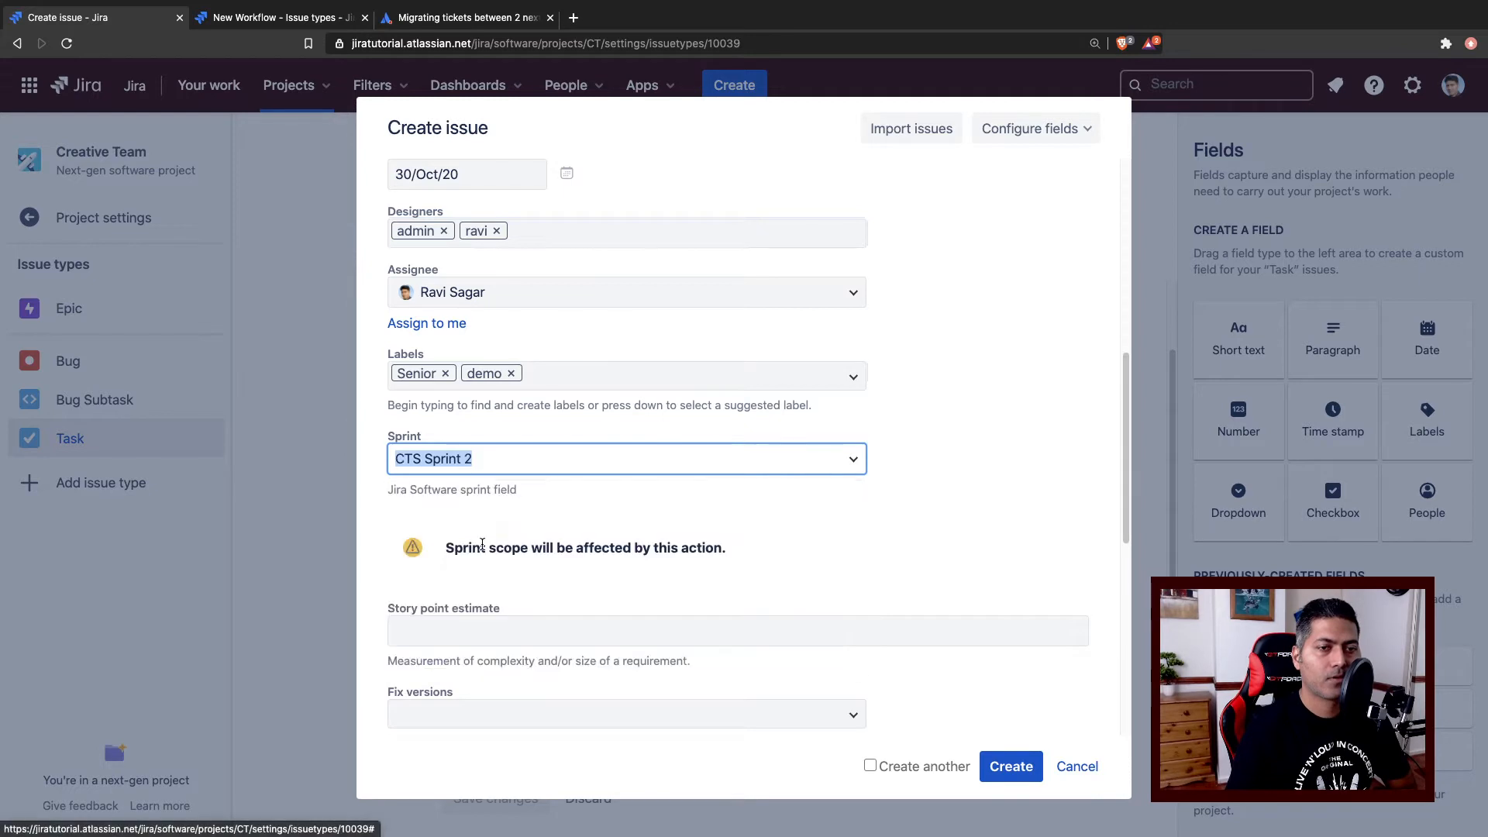
{"action": "left_click", "coordinate": [855, 462]}
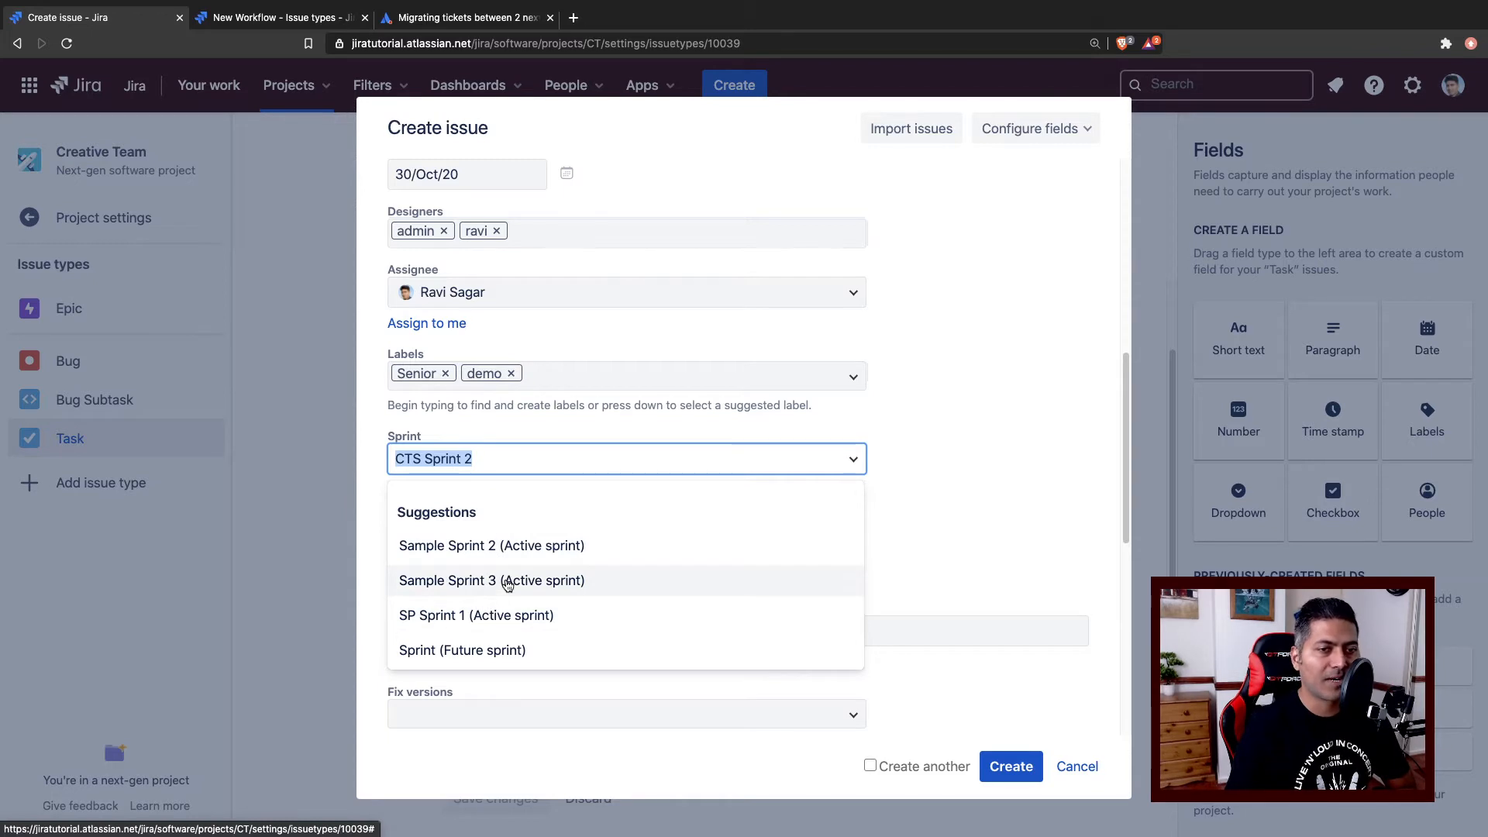
{"action": "left_click", "coordinate": [496, 547]}
Set the new task's story point estimate to 7.
{"action": "scroll", "coordinate": [768, 541], "scroll_direction": "down", "scroll_amount": 2}
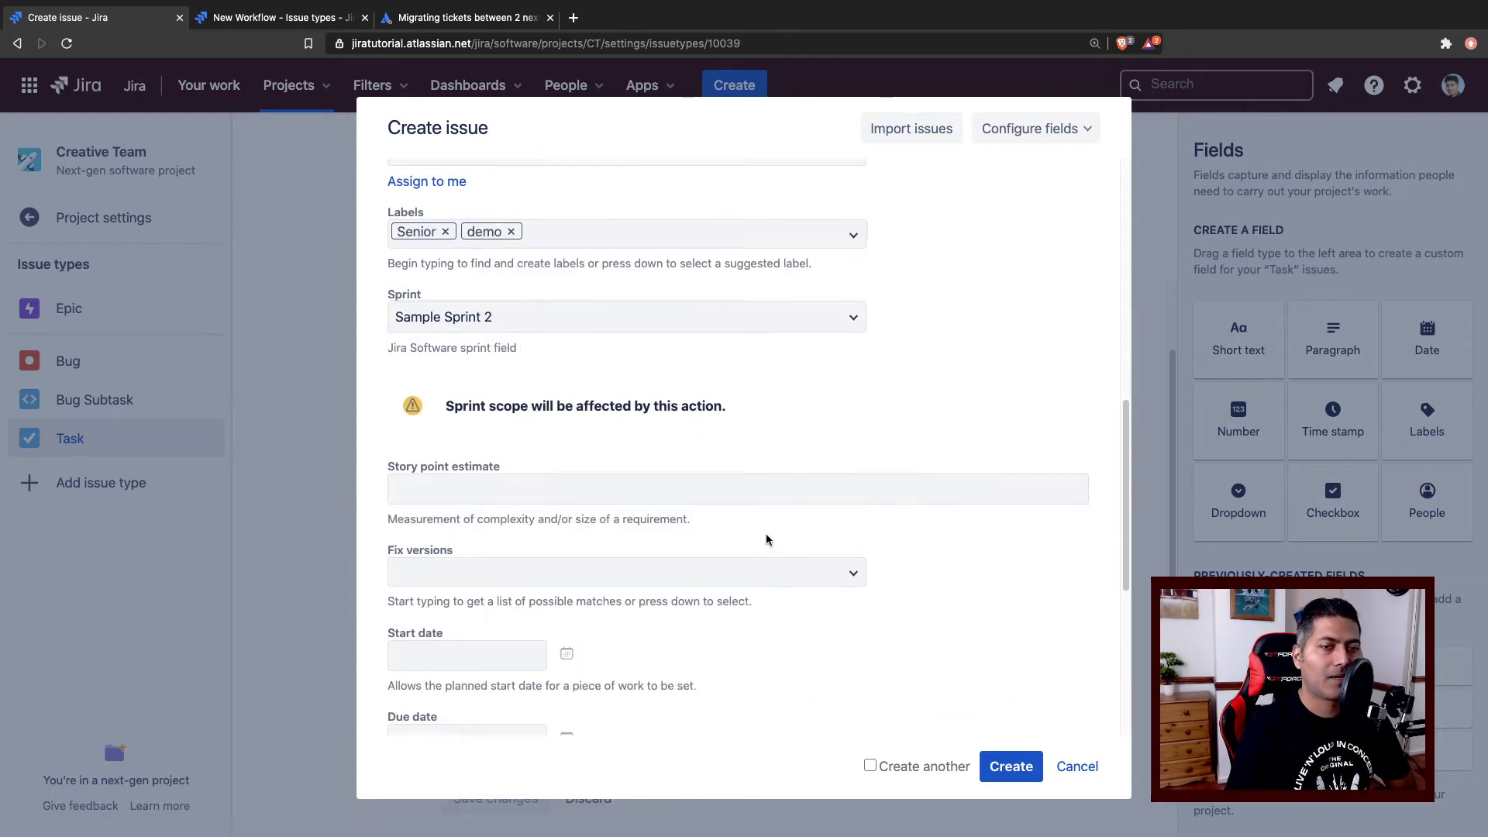
{"action": "left_click", "coordinate": [567, 493]}
{"action": "type", "text": "12"}
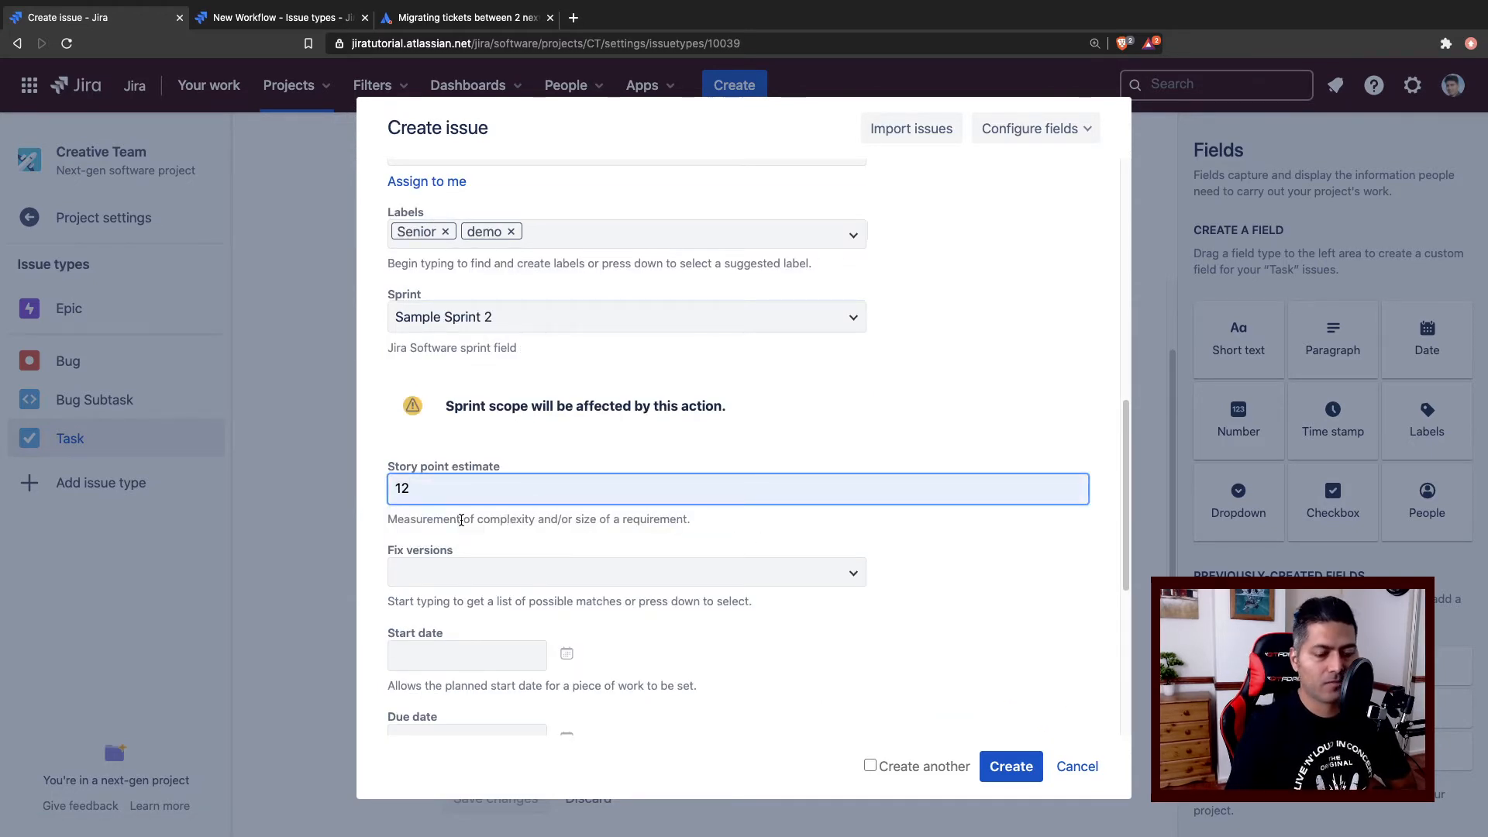
{"action": "key", "text": "BackSpace"}
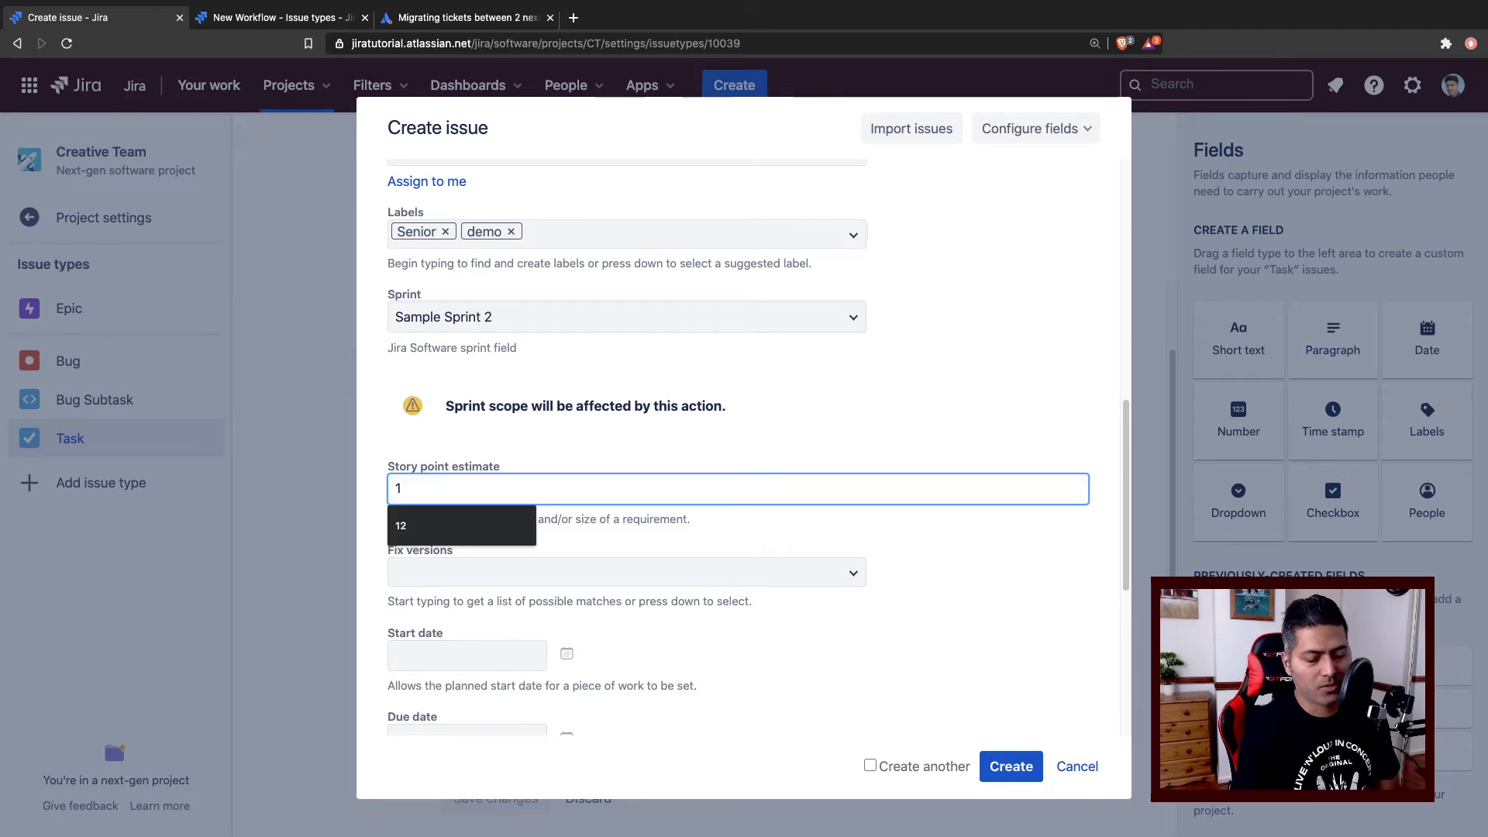
{"action": "key", "text": "BackSpace"}
{"action": "type", "text": "7"}
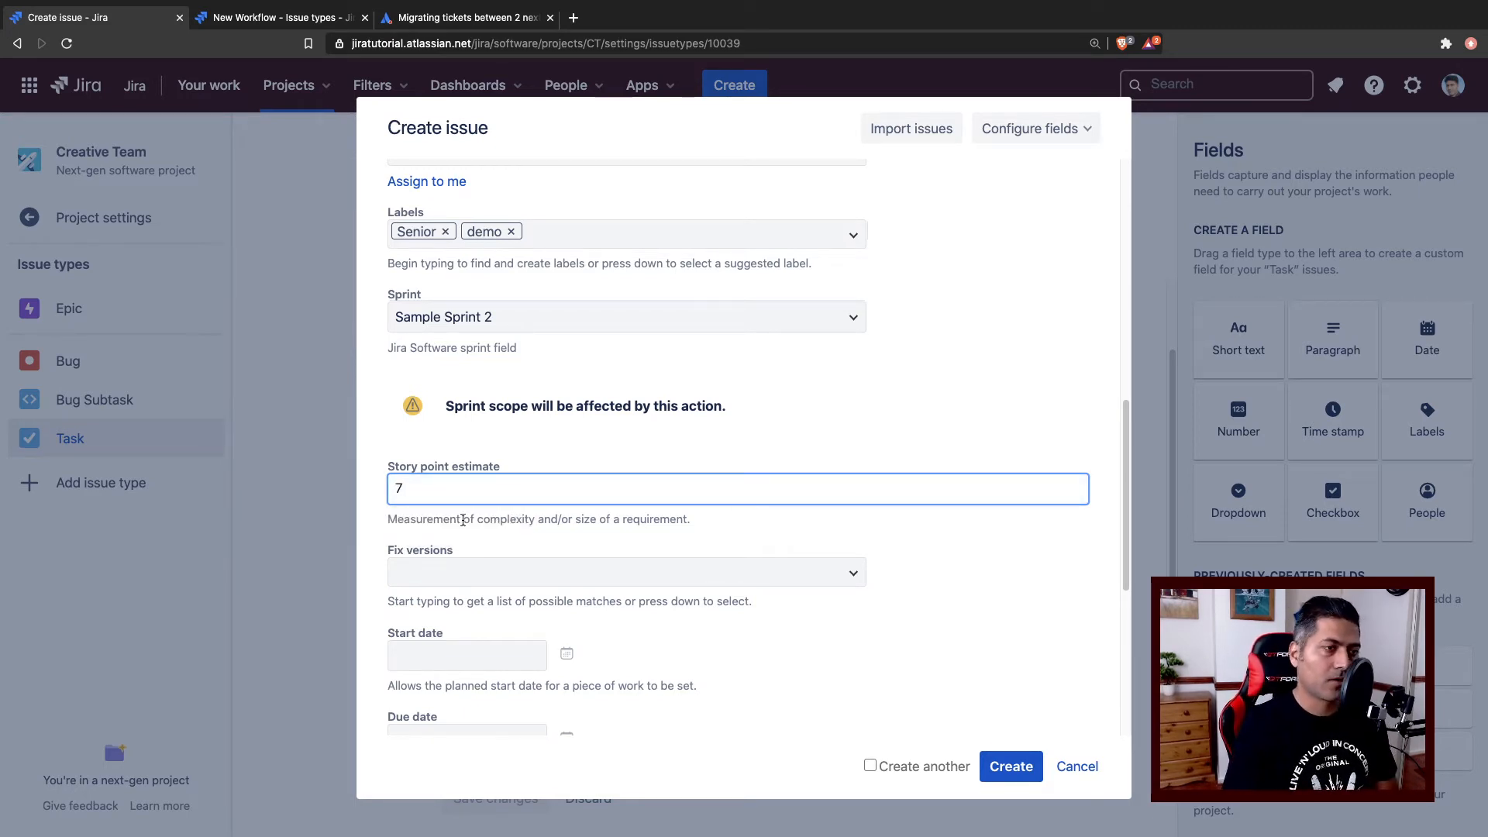
Set the new task's fix version to Version 1 and link it to HSD-6 with the relates to relationship.
{"action": "left_click", "coordinate": [858, 574]}
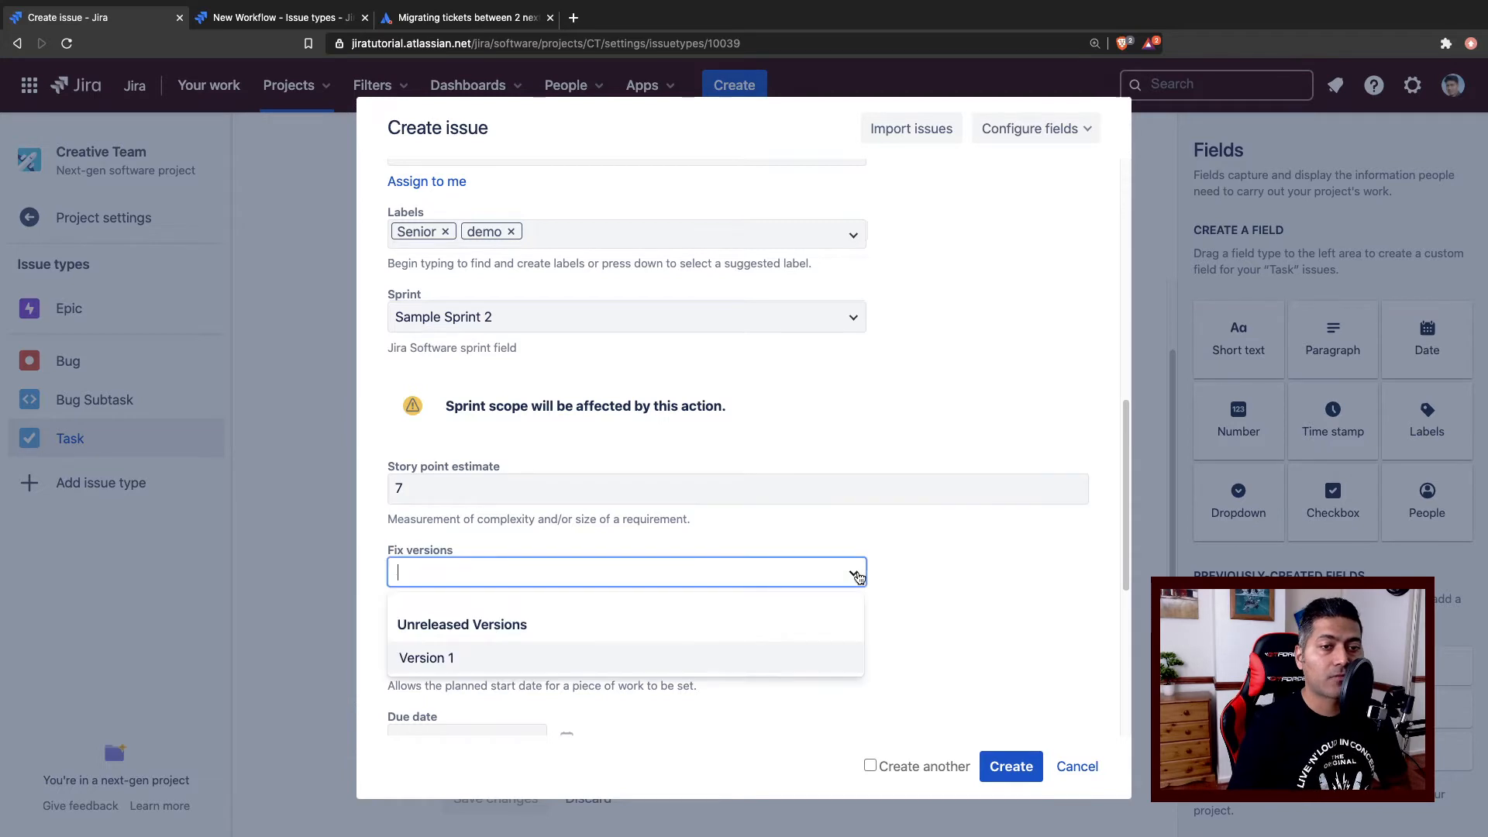
{"action": "left_click", "coordinate": [547, 666]}
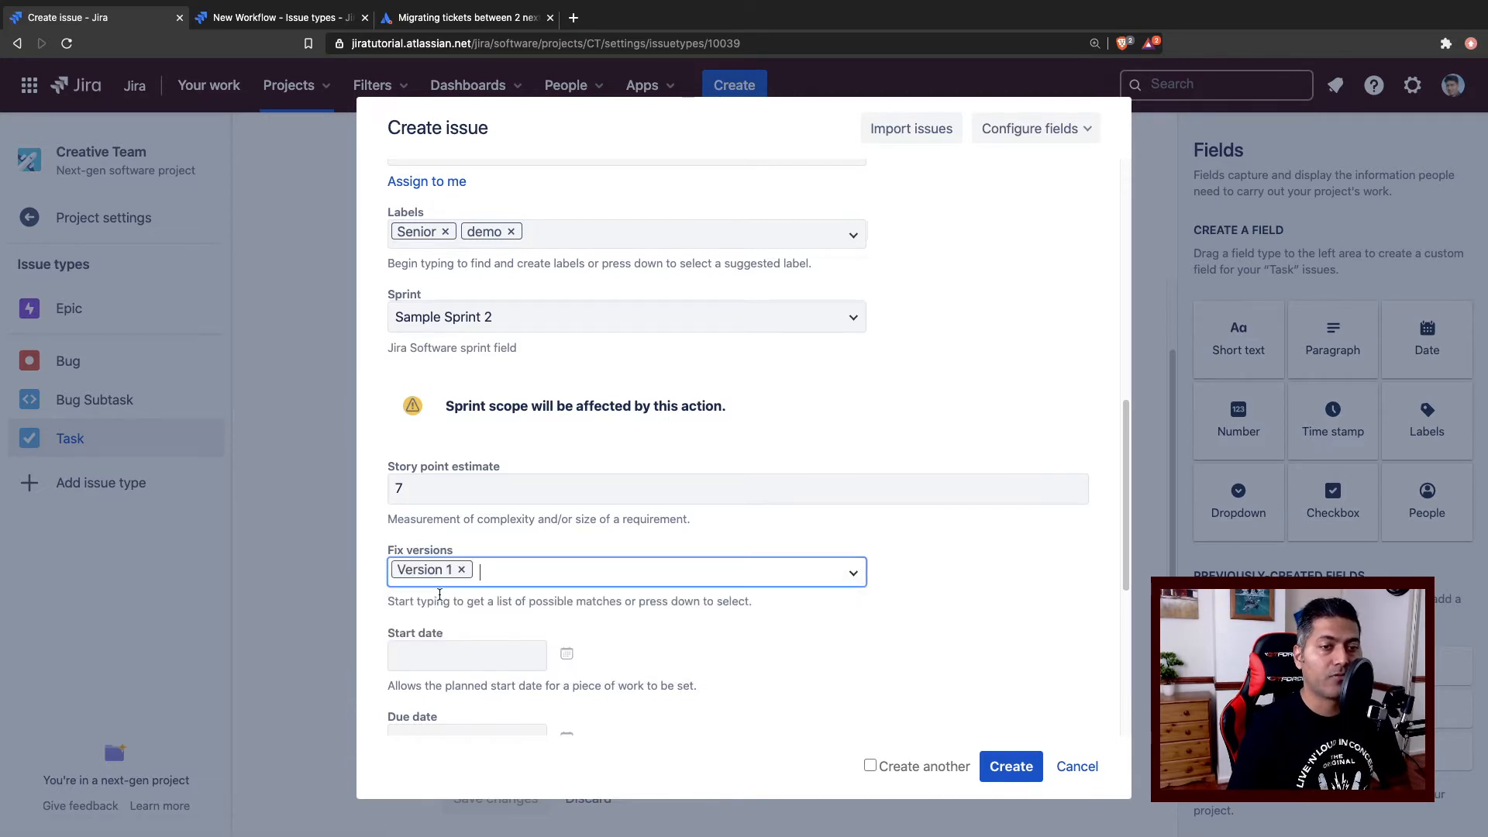
{"action": "scroll", "coordinate": [564, 658], "scroll_direction": "down", "scroll_amount": 3}
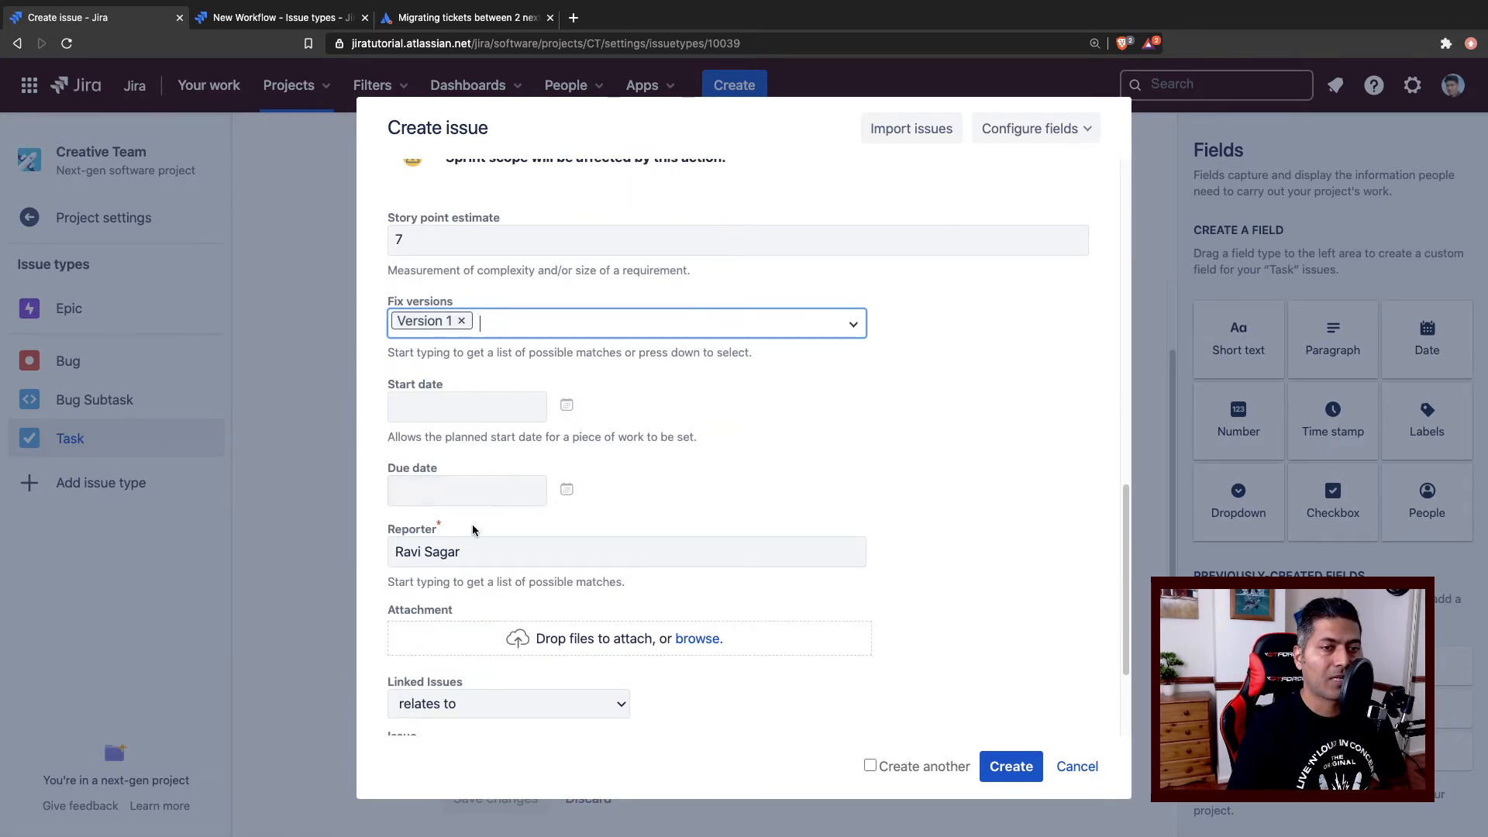
{"action": "scroll", "coordinate": [487, 515], "scroll_direction": "down", "scroll_amount": 2}
{"action": "scroll", "coordinate": [481, 513], "scroll_direction": "down", "scroll_amount": 1}
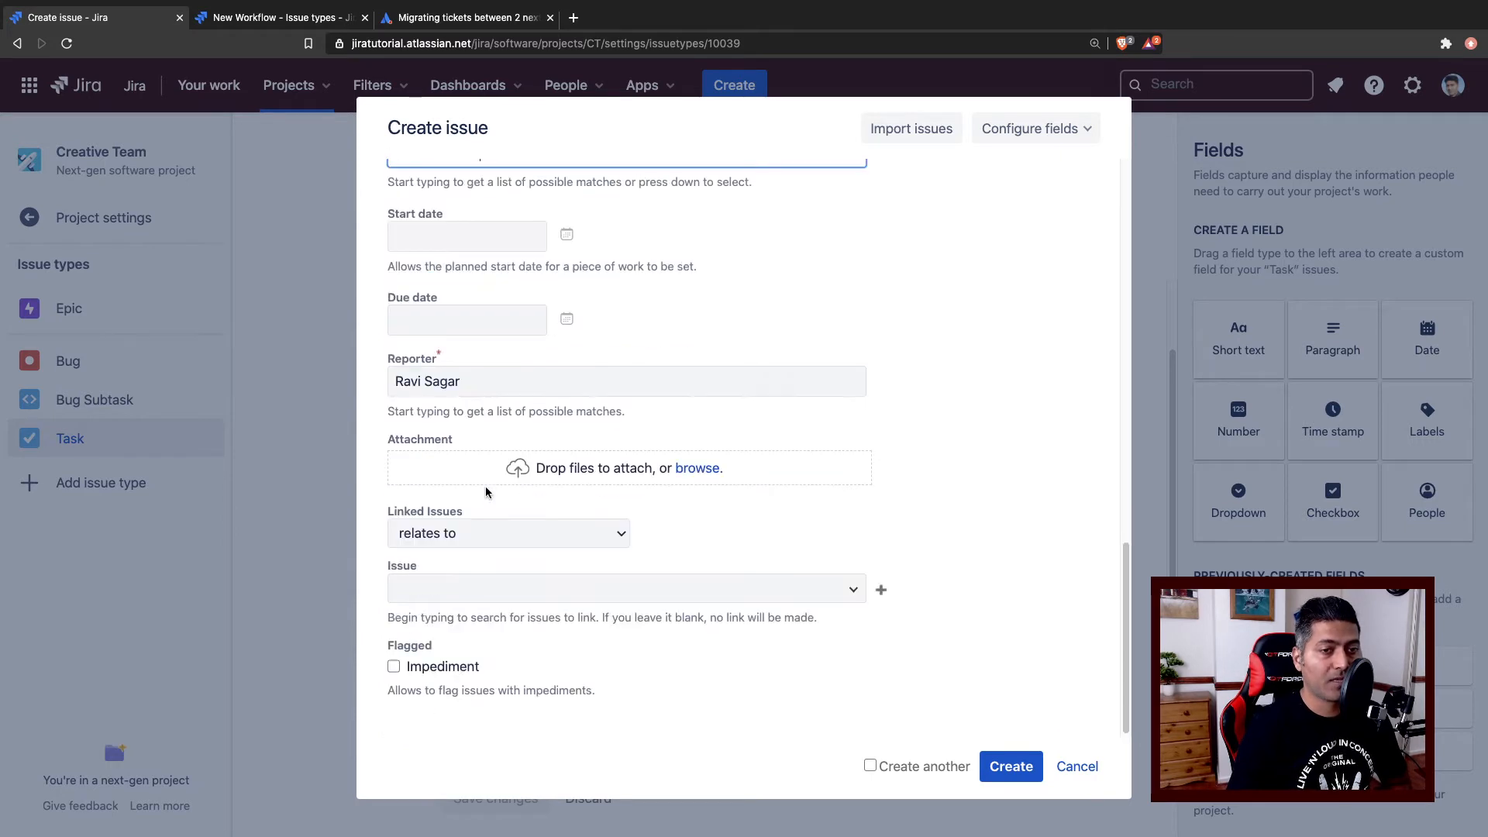
{"action": "left_click", "coordinate": [854, 593]}
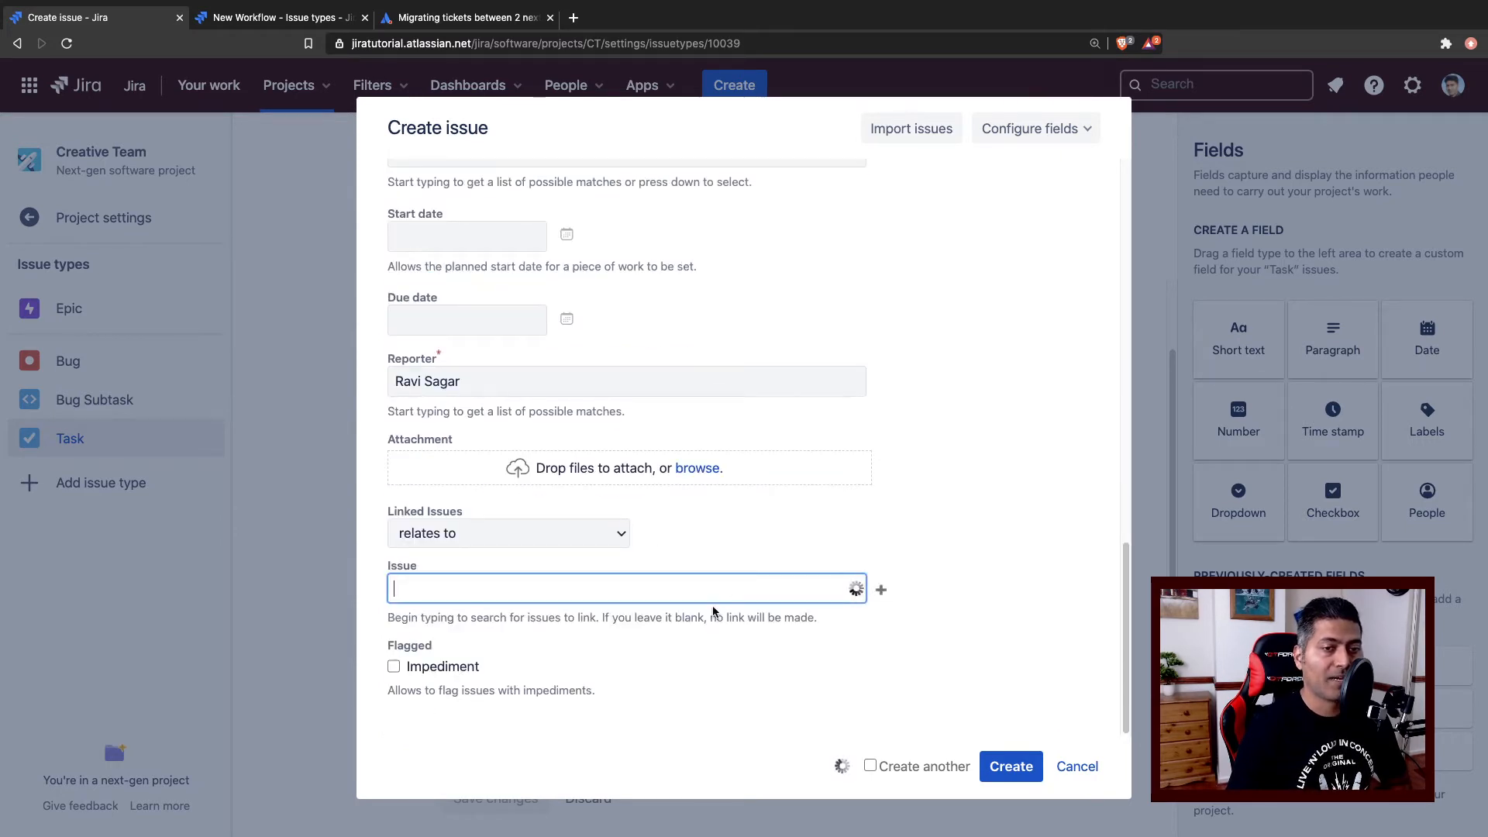
{"action": "scroll", "coordinate": [543, 697], "scroll_direction": "down", "scroll_amount": 5}
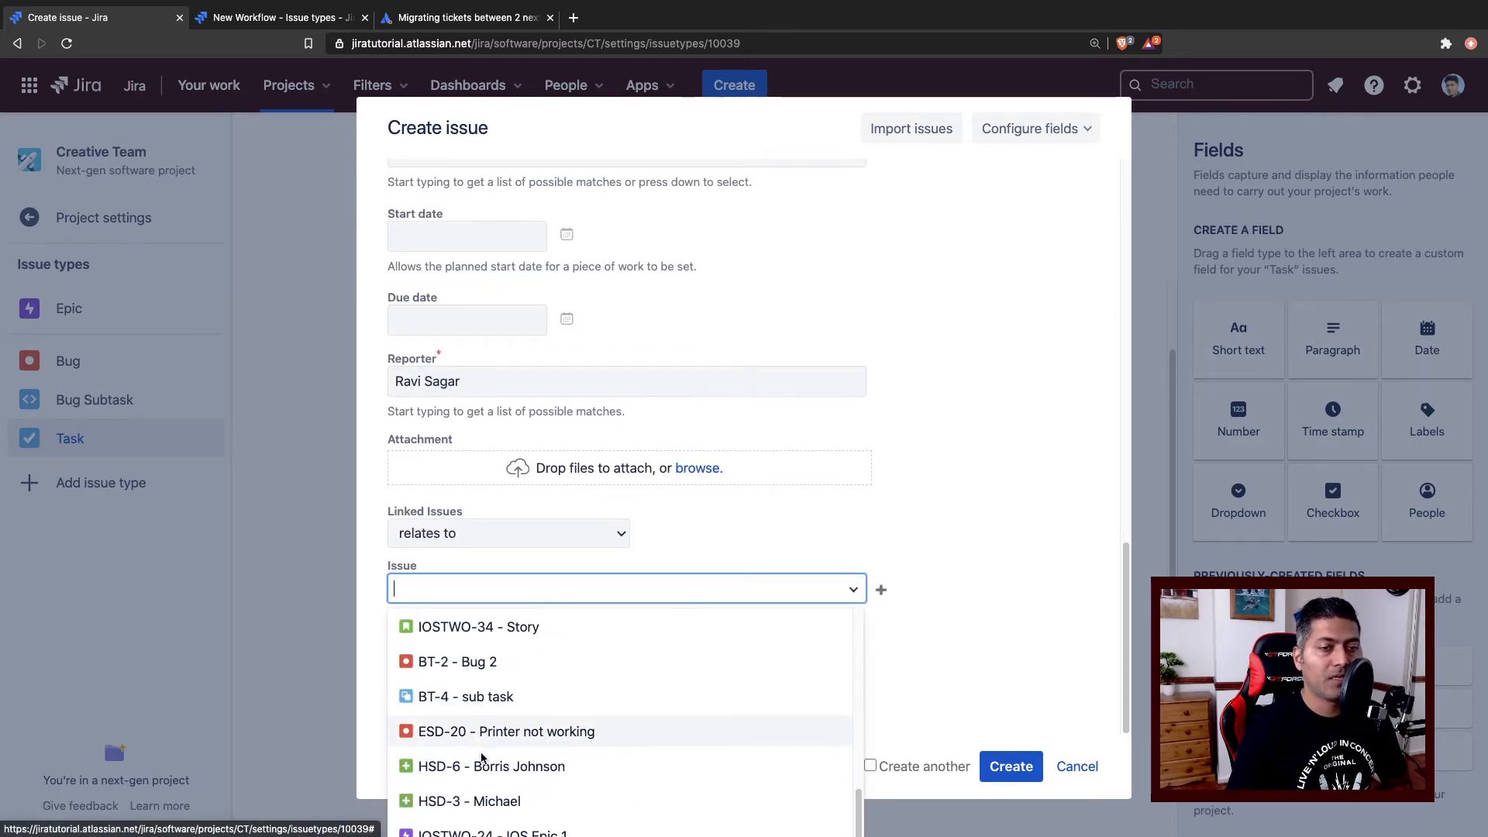
{"action": "left_click", "coordinate": [509, 772]}
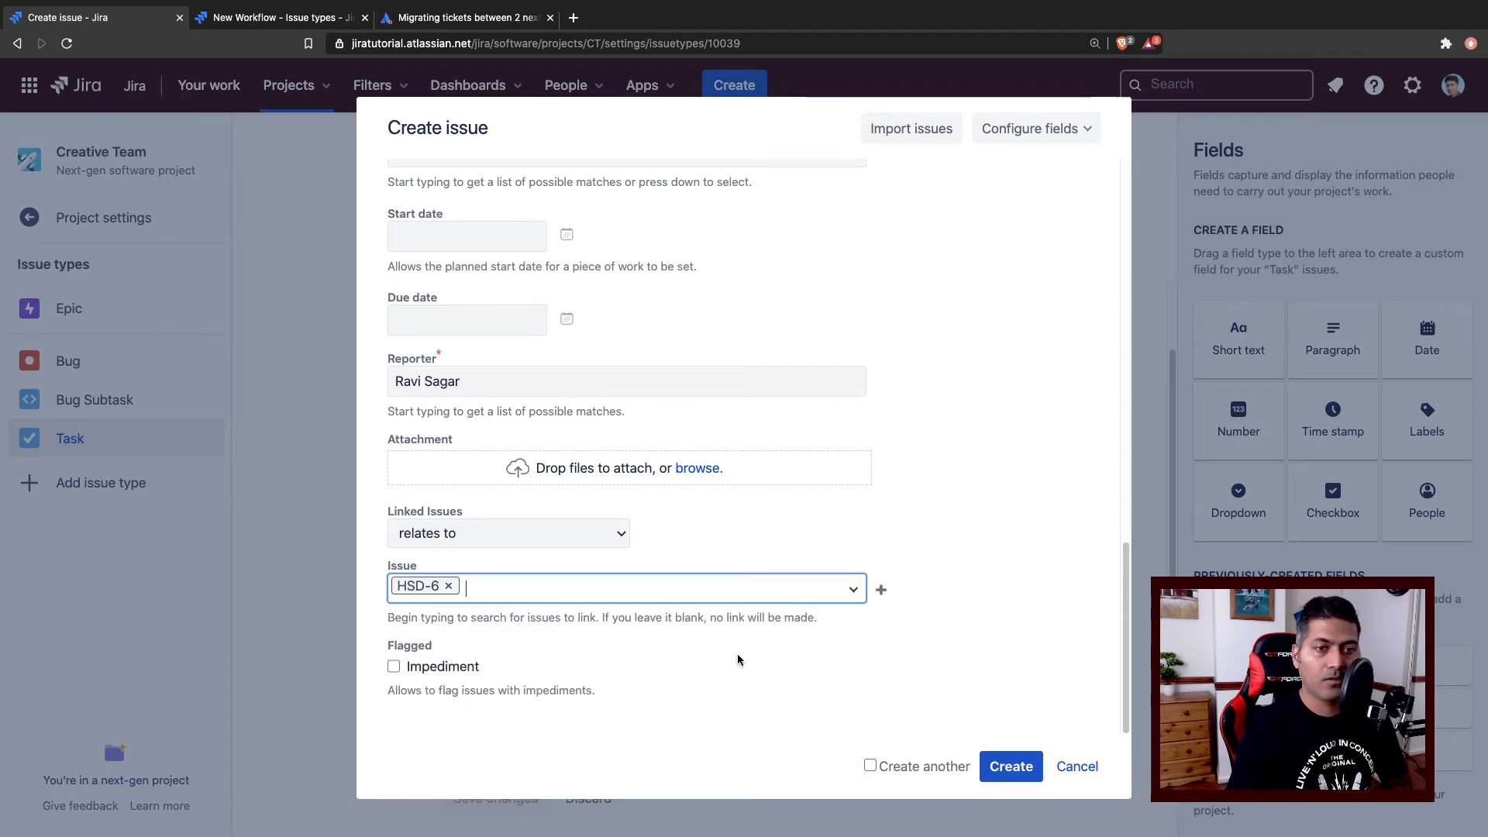
Create the task and open the newly created issue to review its field values.
{"action": "left_click", "coordinate": [1008, 766]}
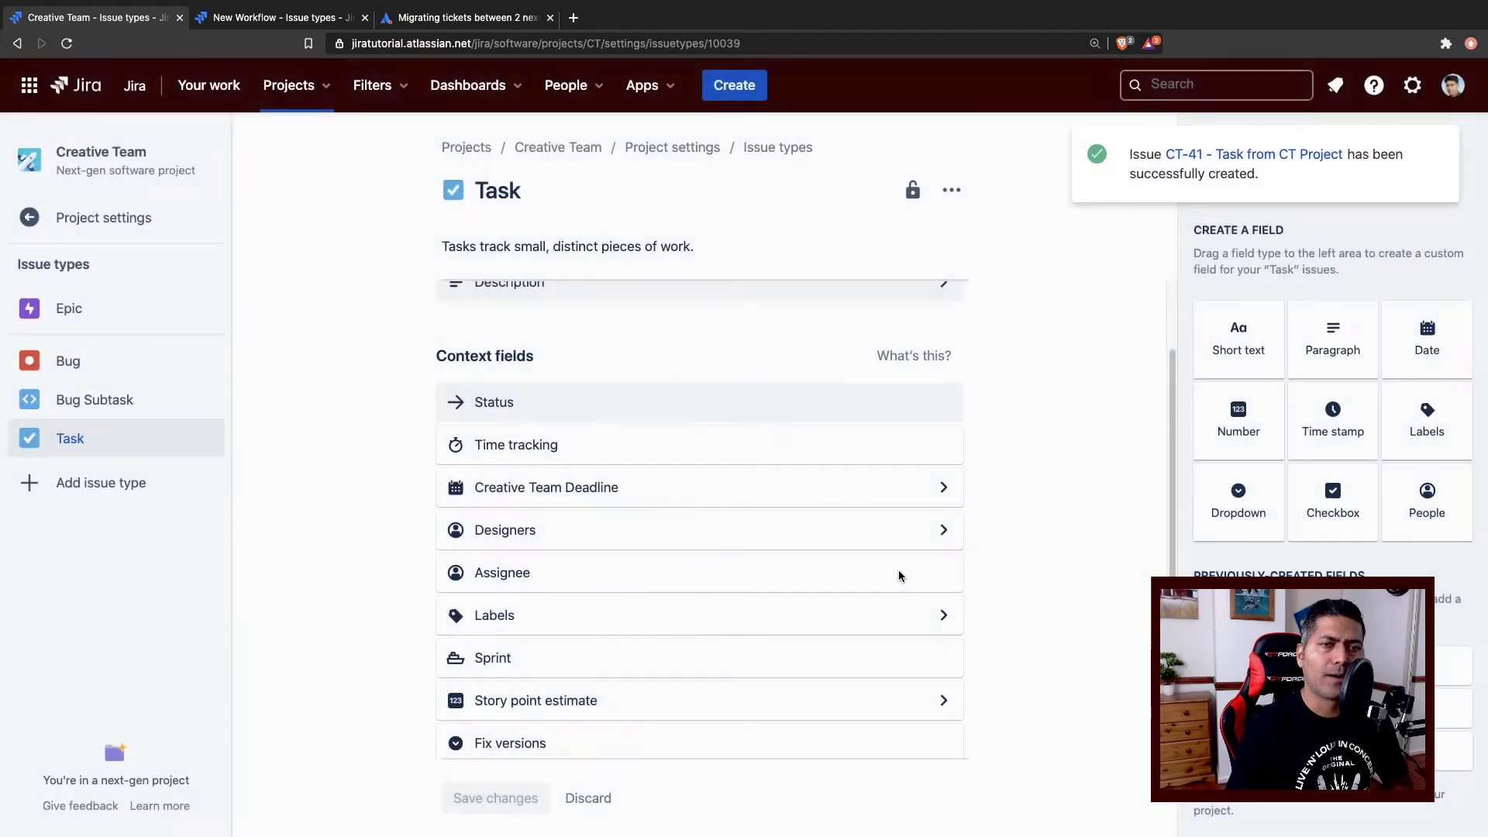
{"action": "left_click", "coordinate": [1269, 158]}
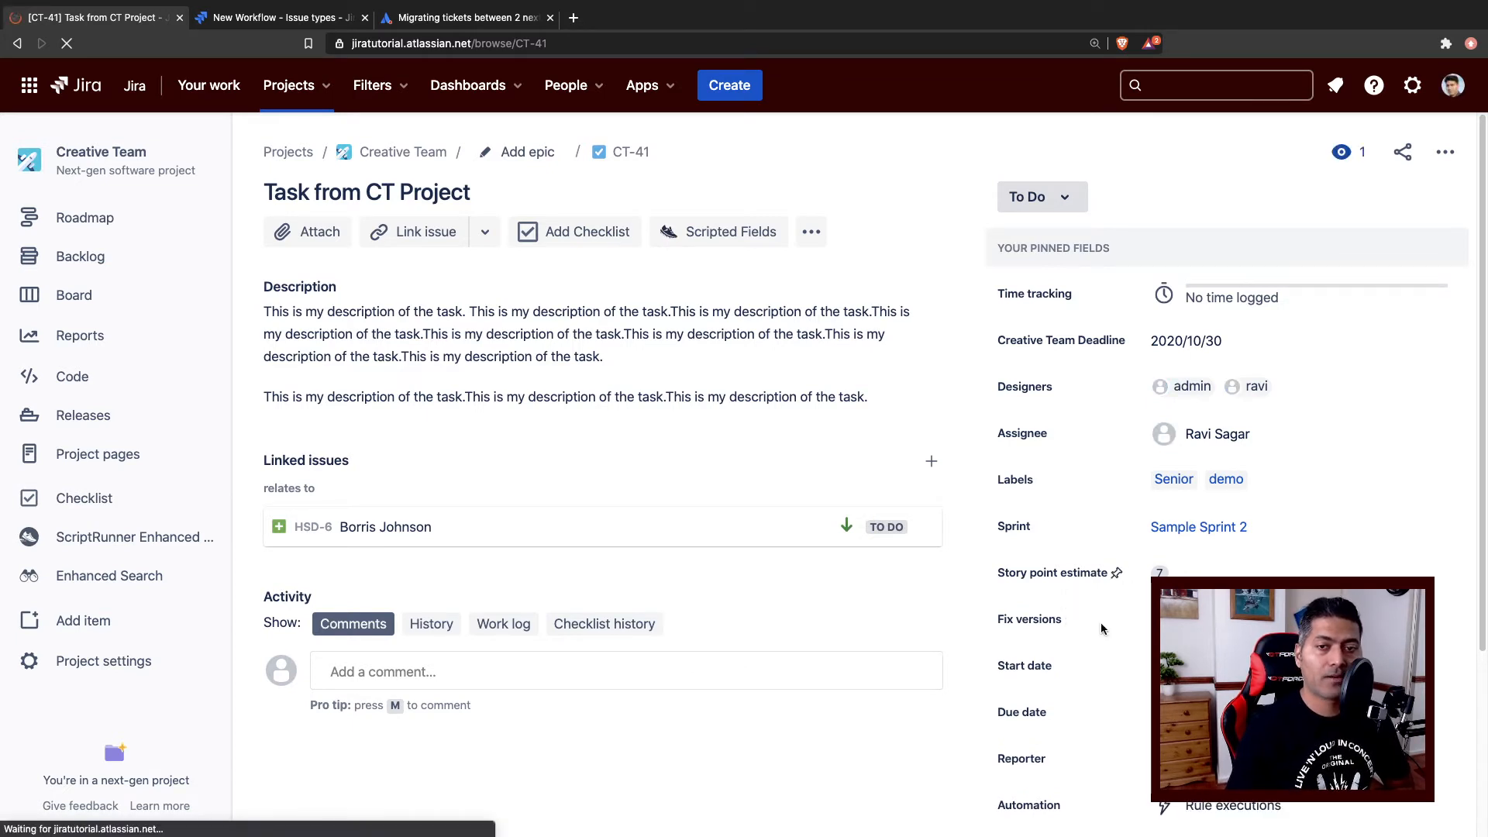
{"action": "scroll", "coordinate": [1100, 620], "scroll_direction": "down", "scroll_amount": 3}
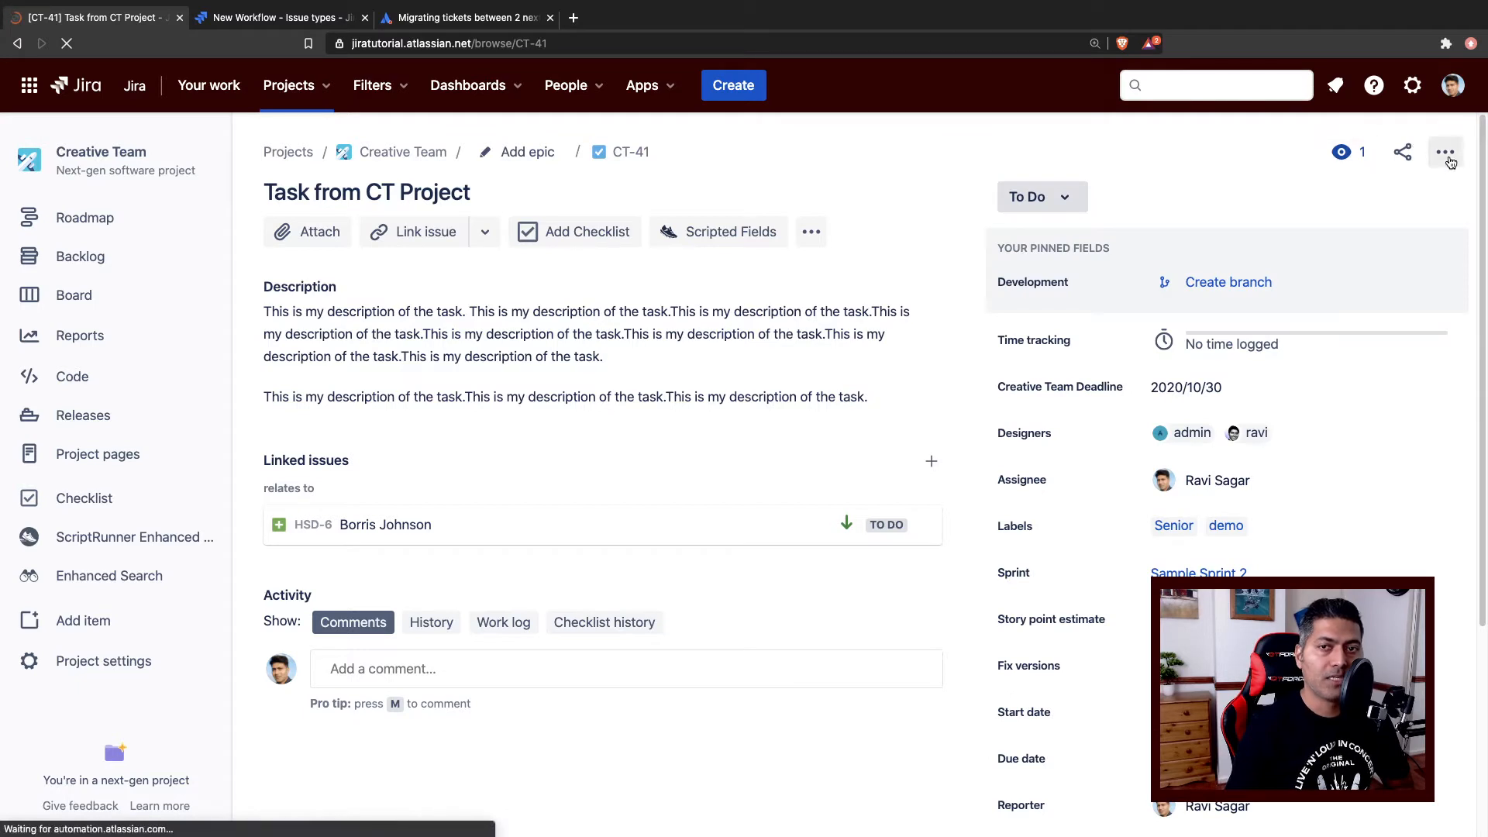
Start moving the issue to the New Workflow (NW) project with Task as the destination issue type.
{"action": "left_click", "coordinate": [1447, 155]}
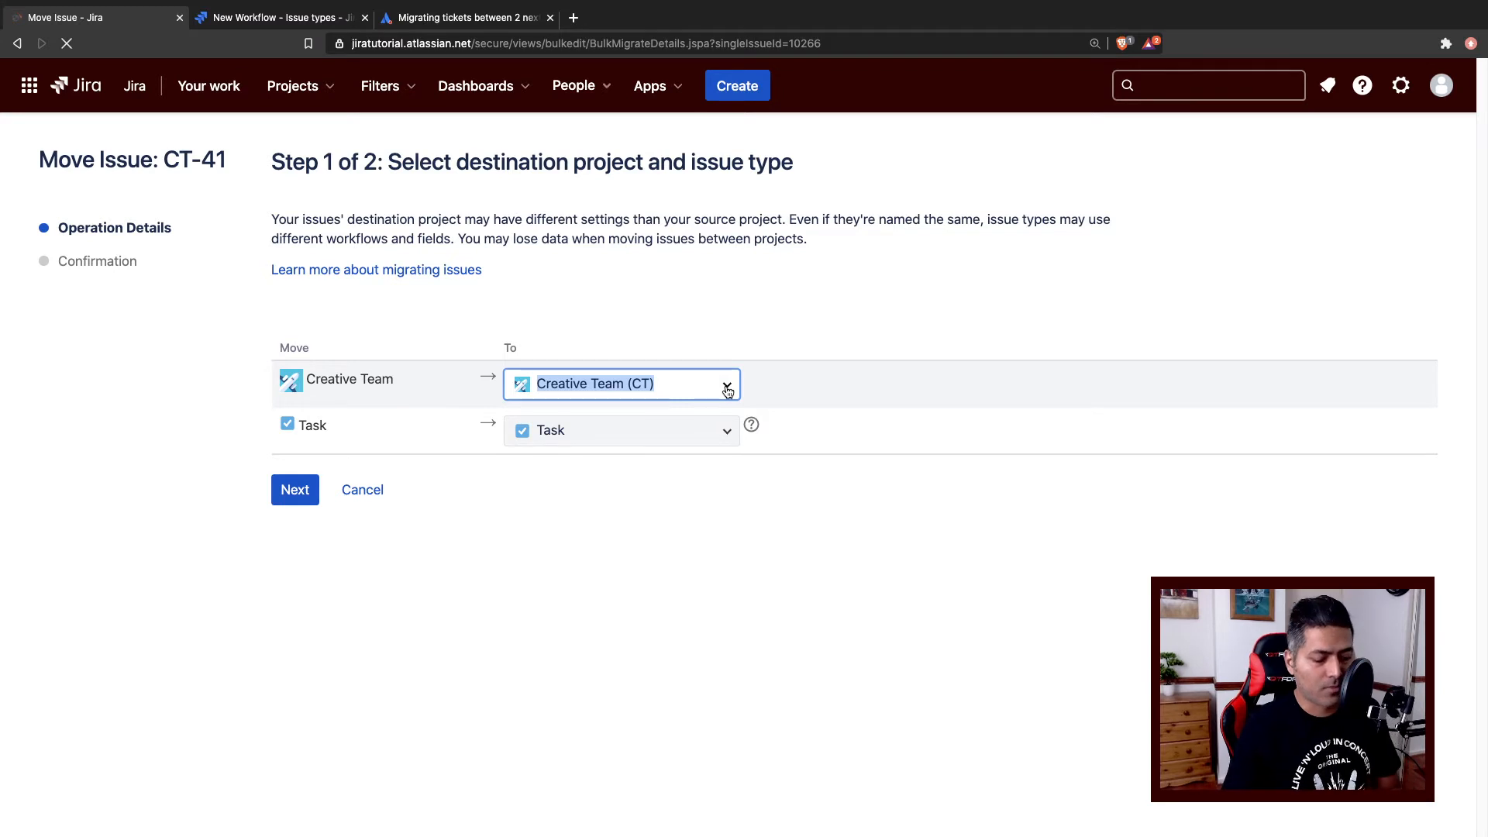
{"action": "type", "text": "new"}
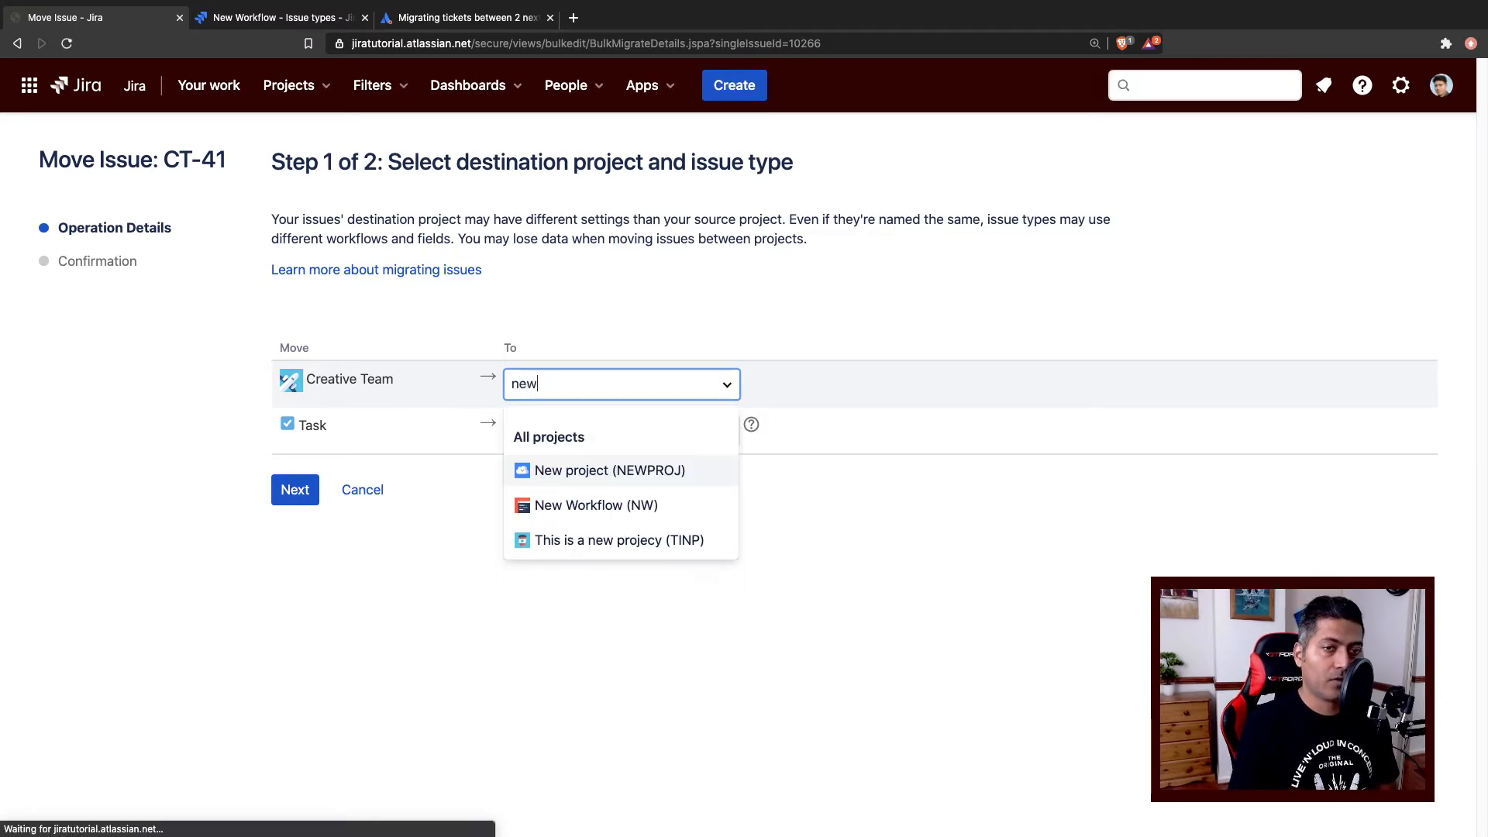
{"action": "key", "text": "Down"}
{"action": "key", "text": "Return"}
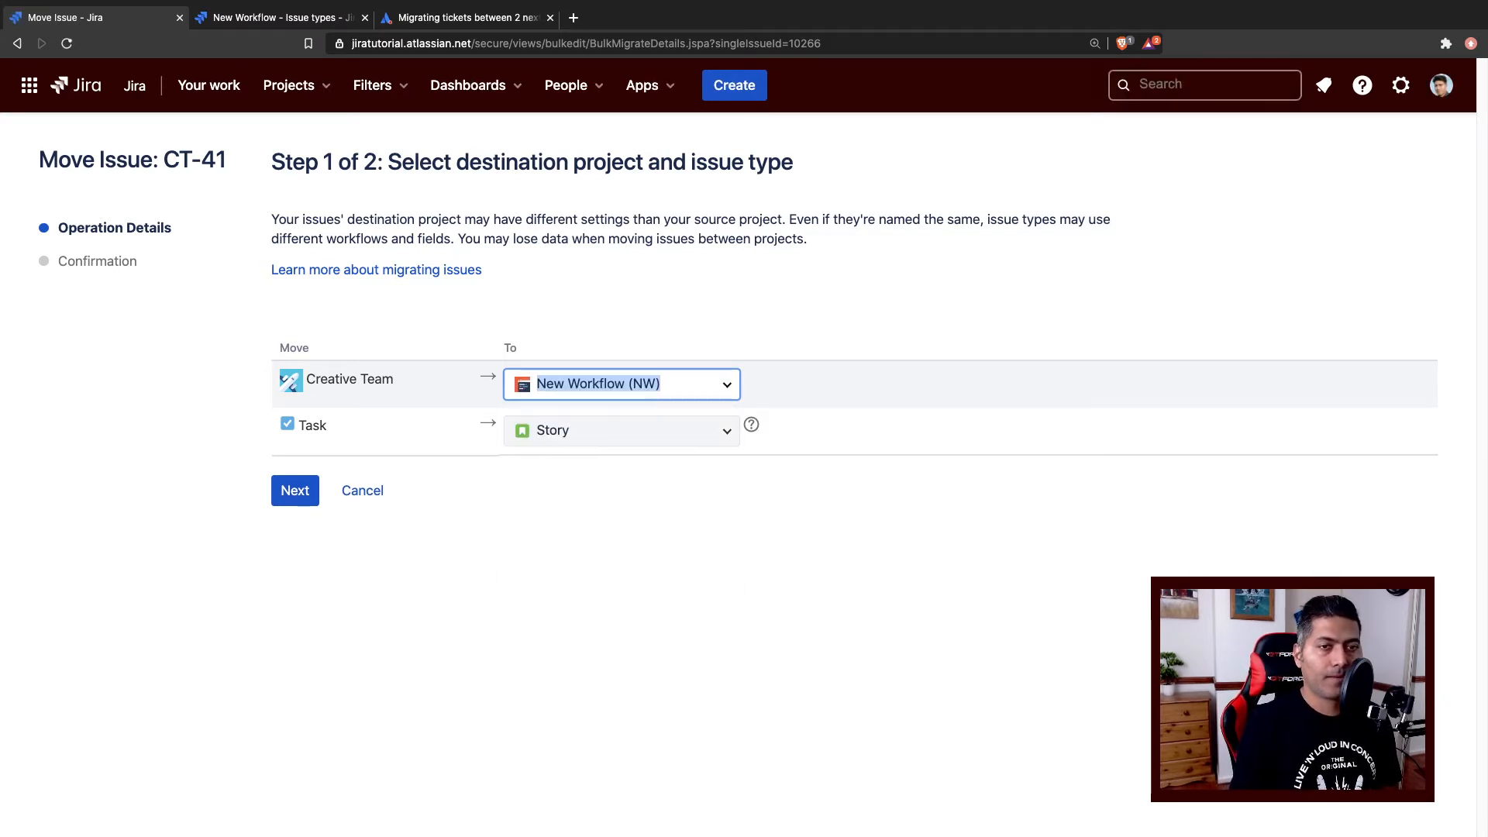
{"action": "left_click", "coordinate": [727, 432]}
{"action": "left_click", "coordinate": [630, 514]}
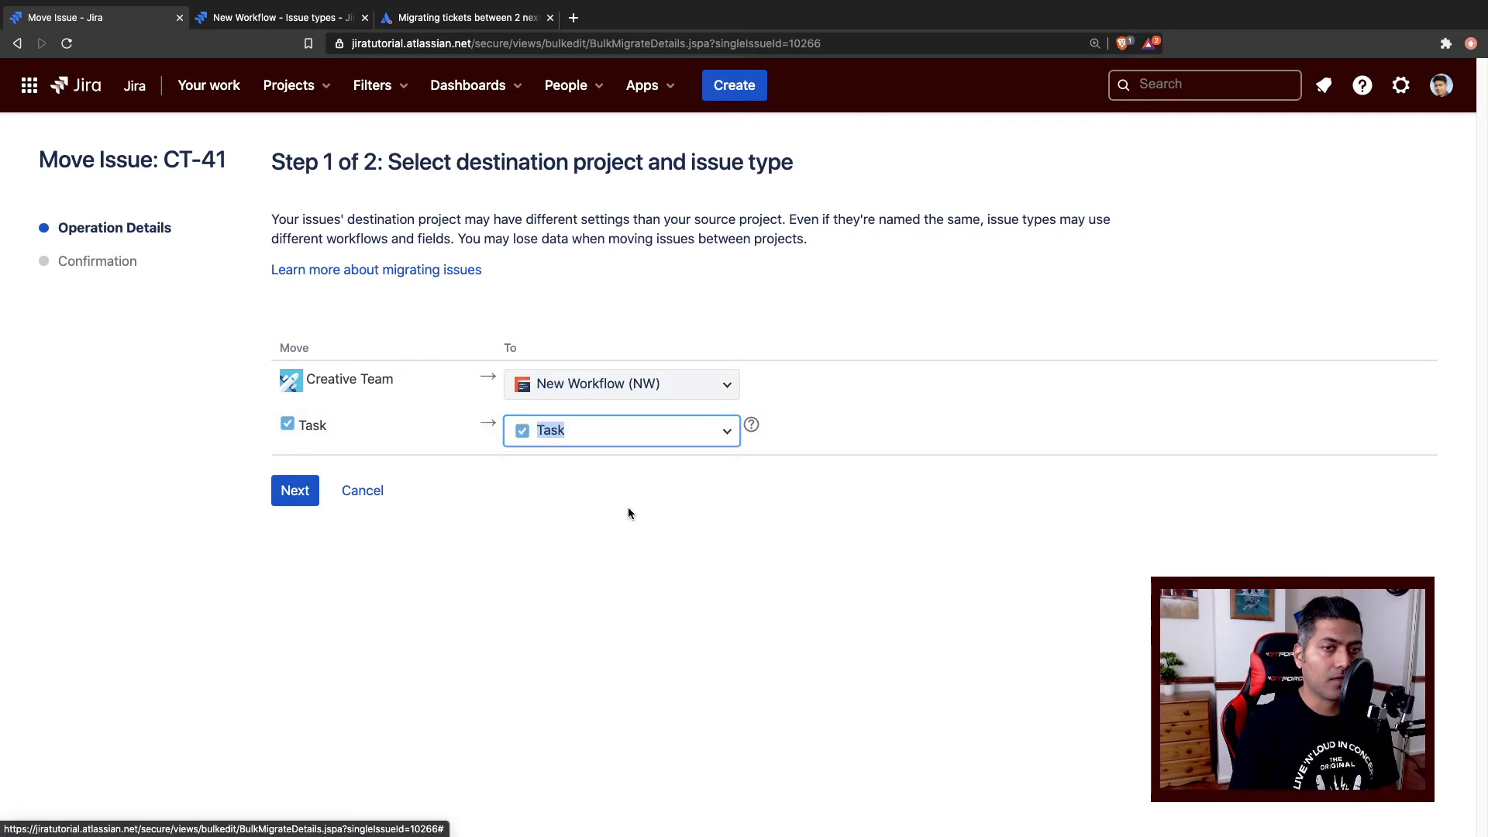
{"action": "left_click", "coordinate": [305, 495]}
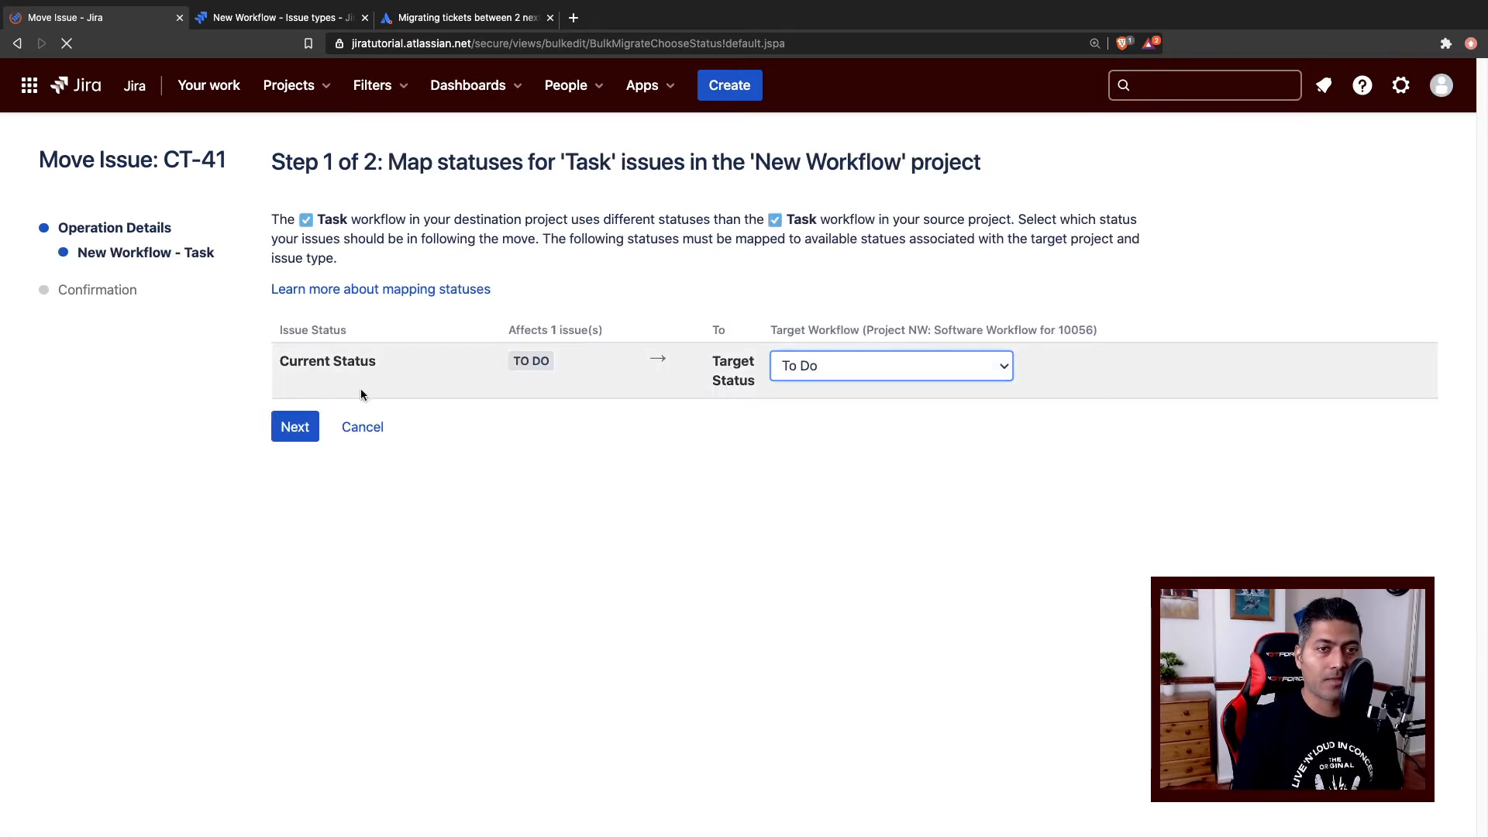
Review the target status options, keep To Do as the target status, and continue to the field update stage.
{"action": "left_click", "coordinate": [997, 366]}
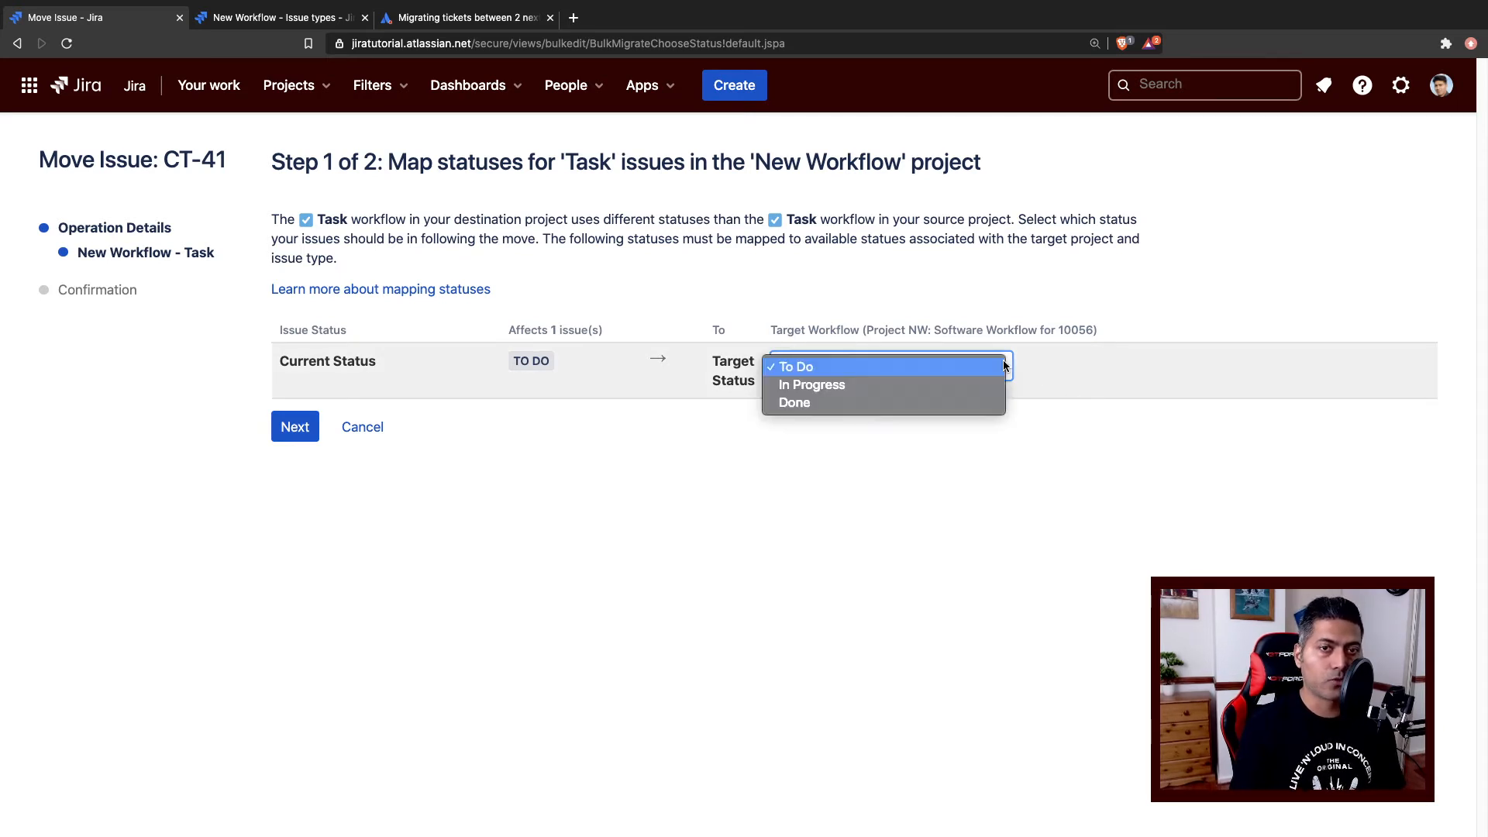
{"action": "left_click", "coordinate": [1194, 403]}
{"action": "left_click", "coordinate": [1195, 399]}
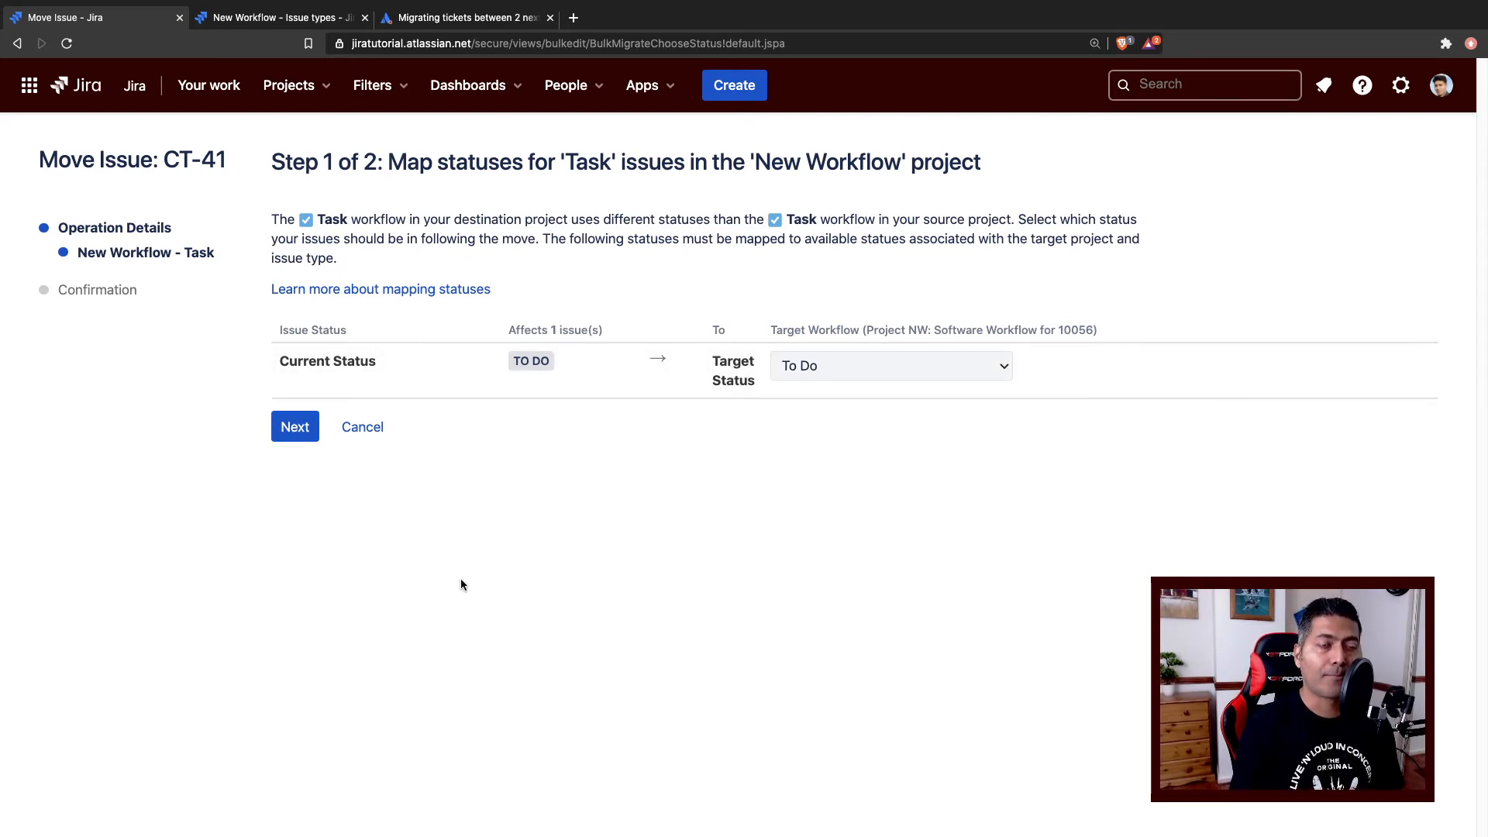
{"action": "left_click", "coordinate": [295, 434]}
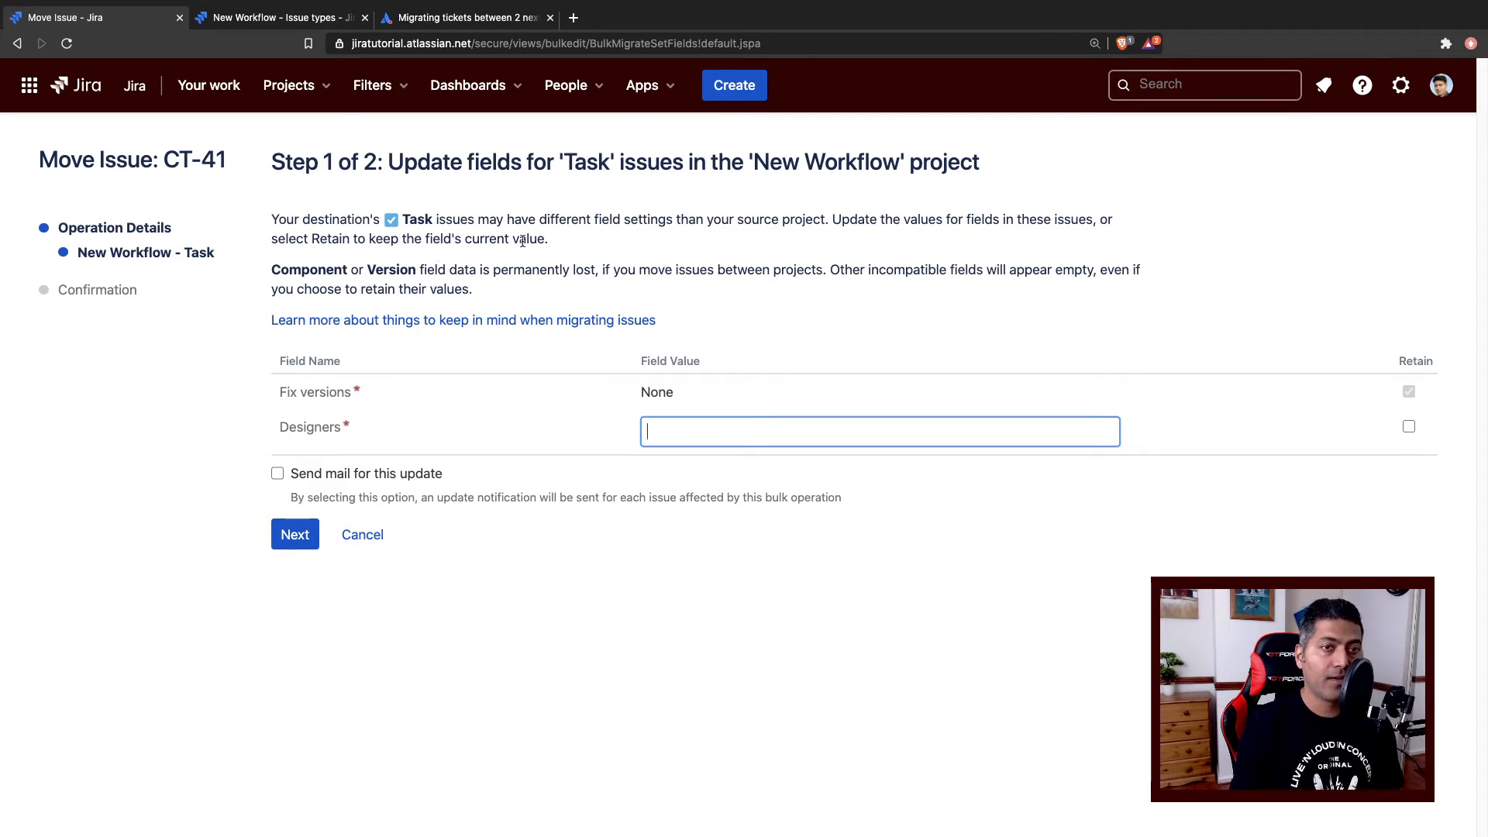
Read the notes on what happens to component, version and incompatible field data when issues move between projects.
{"action": "double_click", "coordinate": [309, 269]}
{"action": "double_click", "coordinate": [392, 269]}
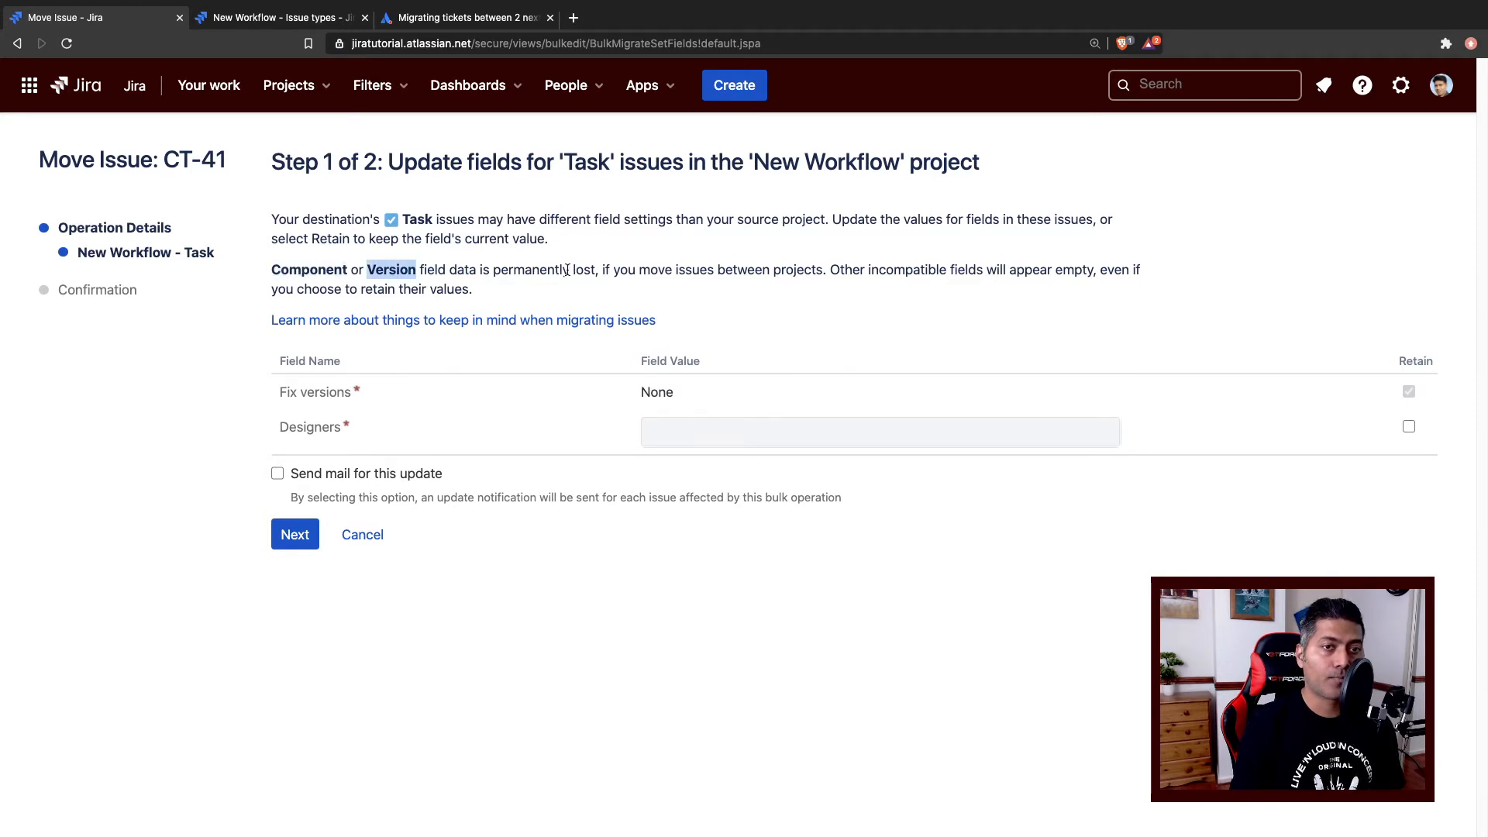
{"action": "left_click_drag", "start_coordinate": [601, 269], "coordinate": [273, 269]}
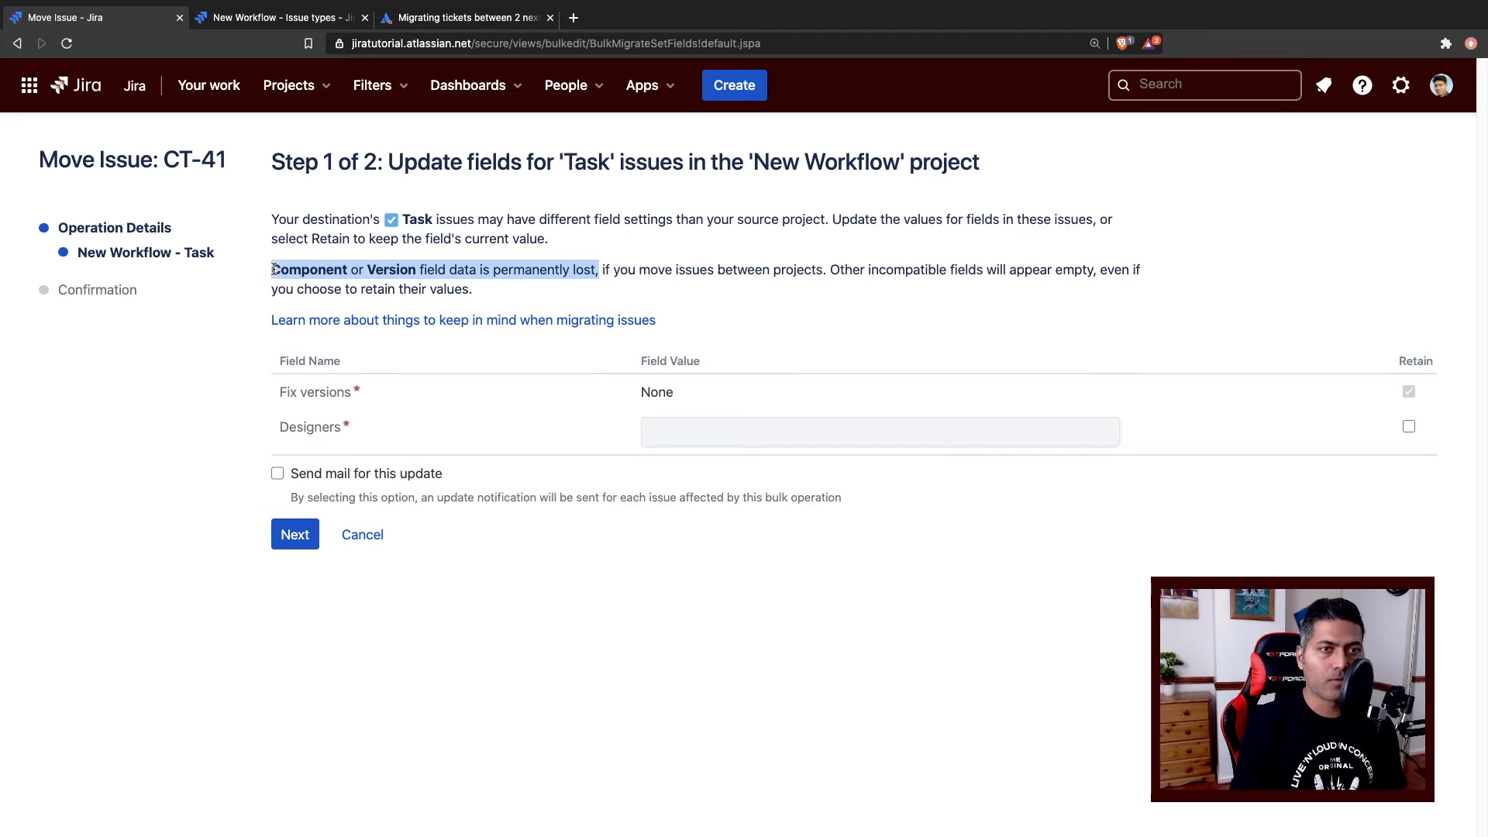
{"action": "left_click", "coordinate": [940, 288]}
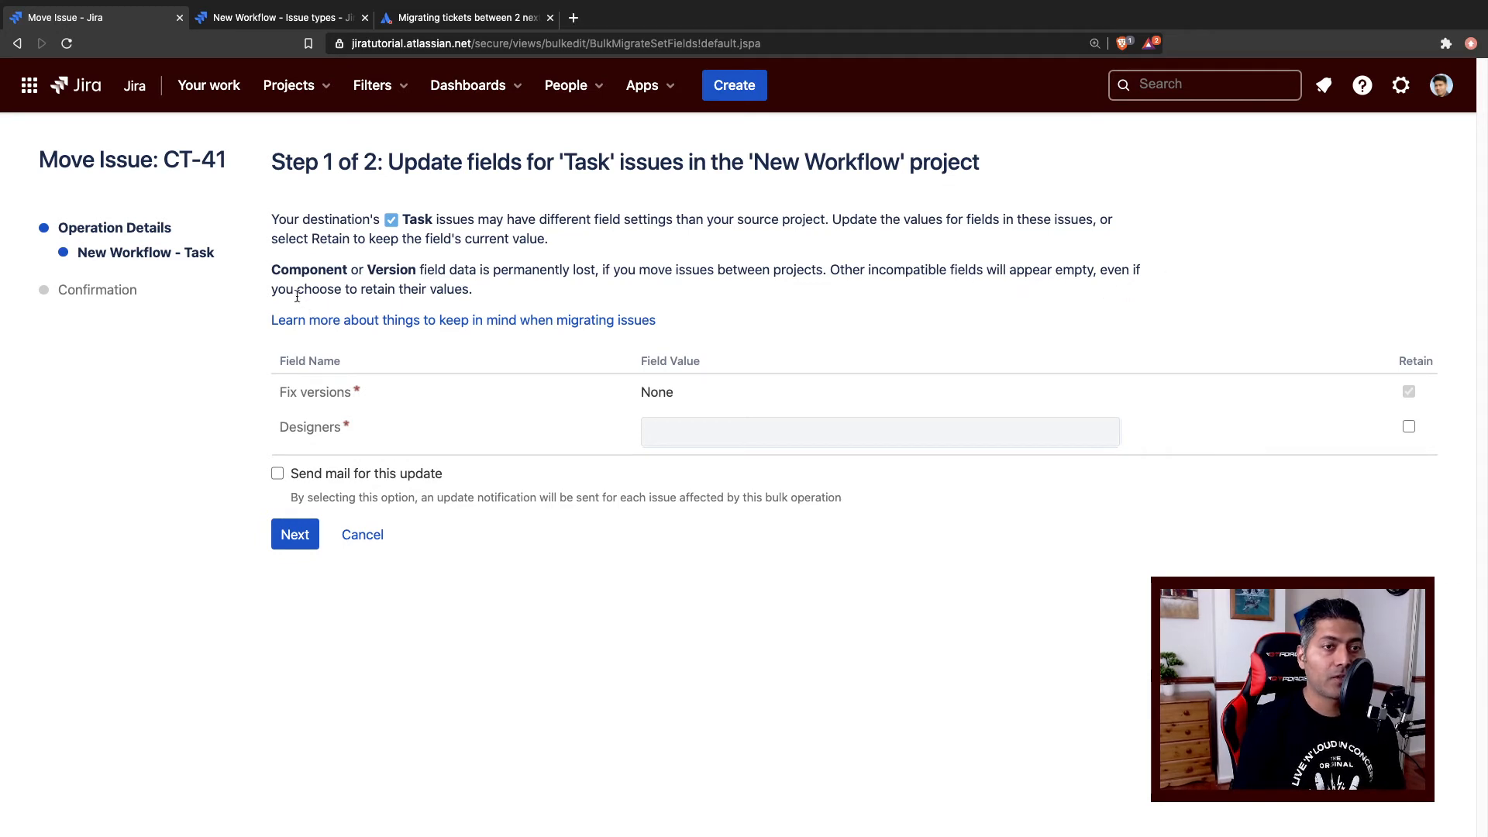
{"action": "left_click_drag", "start_coordinate": [473, 290], "coordinate": [271, 263]}
{"action": "left_click", "coordinate": [705, 287]}
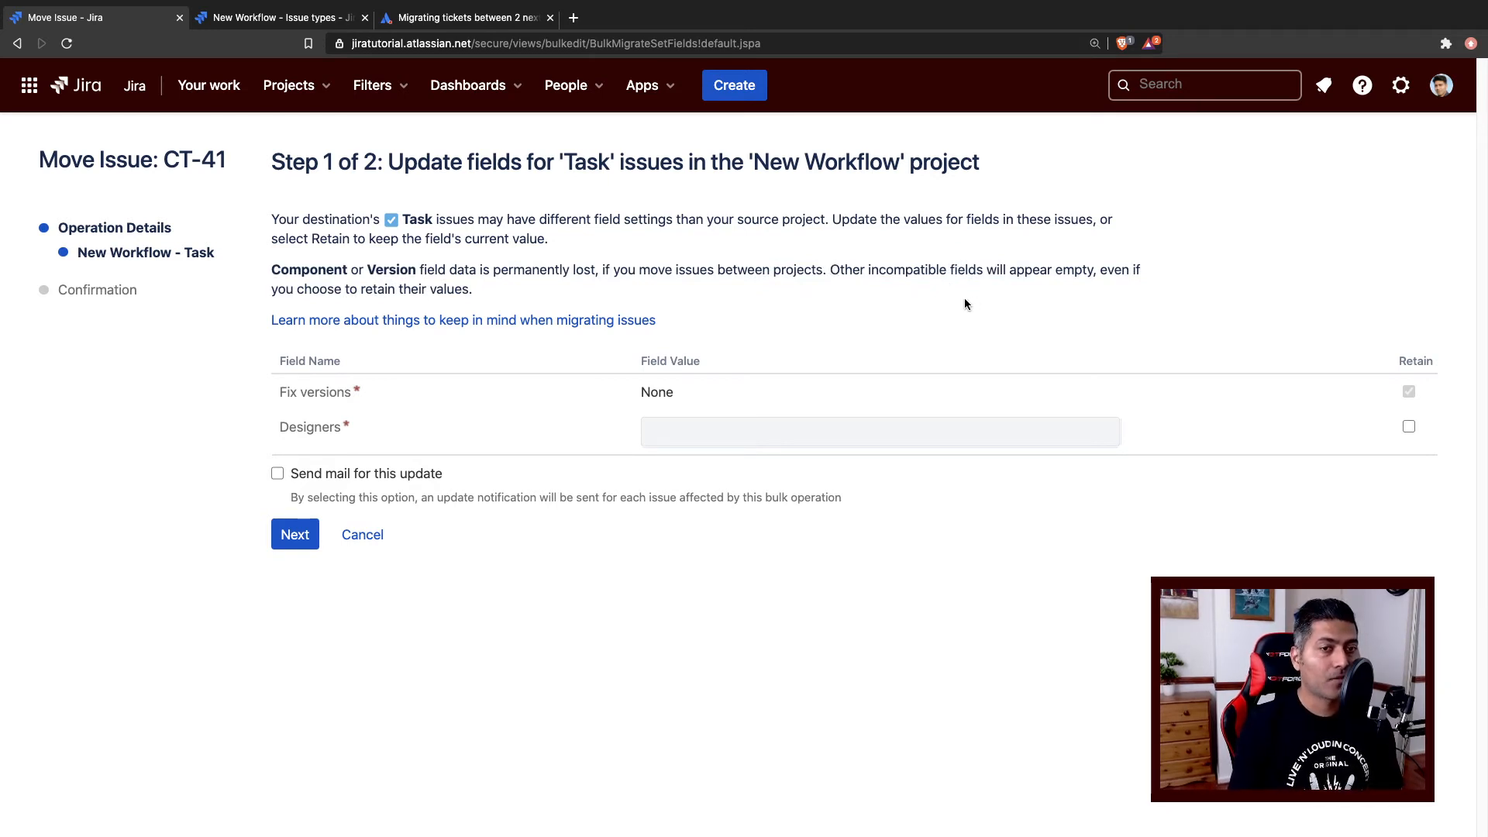
Open the help page on things to keep in mind when migrating issues and examine its classic to next-gen considerations.
{"action": "right_click", "coordinate": [473, 316]}
{"action": "left_click", "coordinate": [496, 325]}
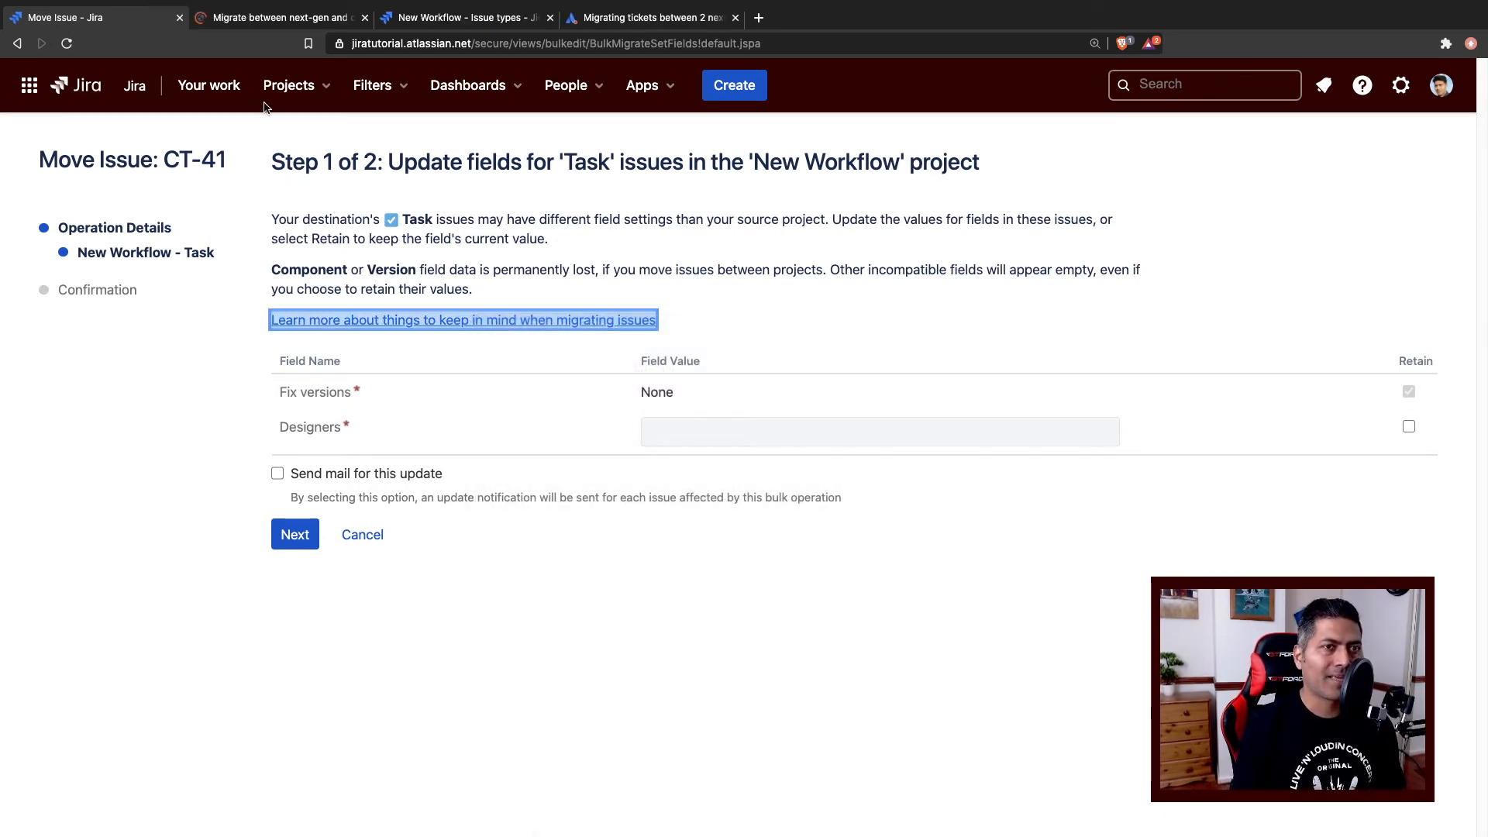
{"action": "left_click", "coordinate": [276, 19]}
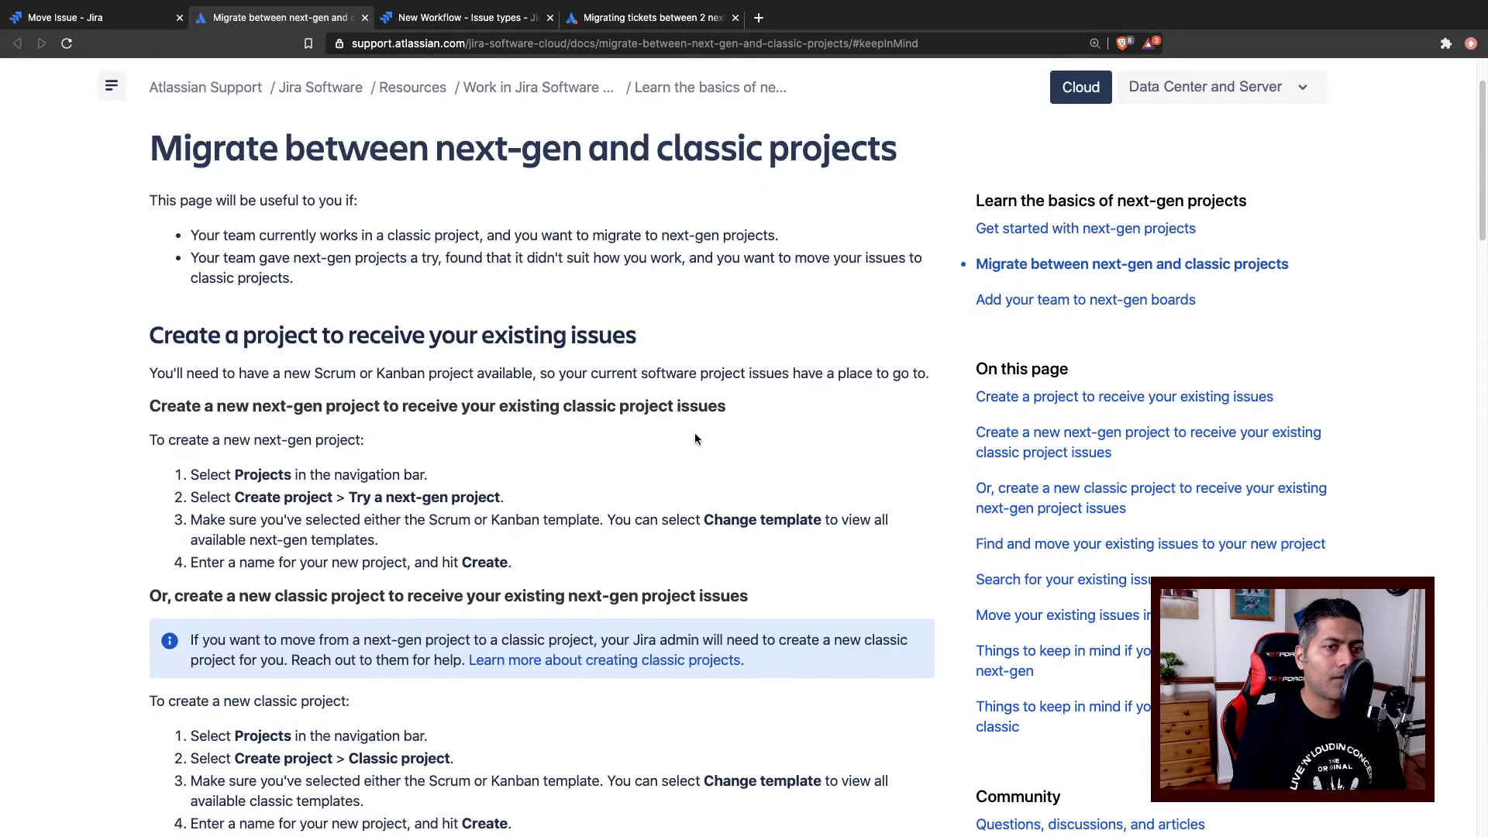
{"action": "scroll", "coordinate": [695, 439], "scroll_direction": "down", "scroll_amount": 5}
{"action": "scroll", "coordinate": [702, 426], "scroll_direction": "down", "scroll_amount": 3}
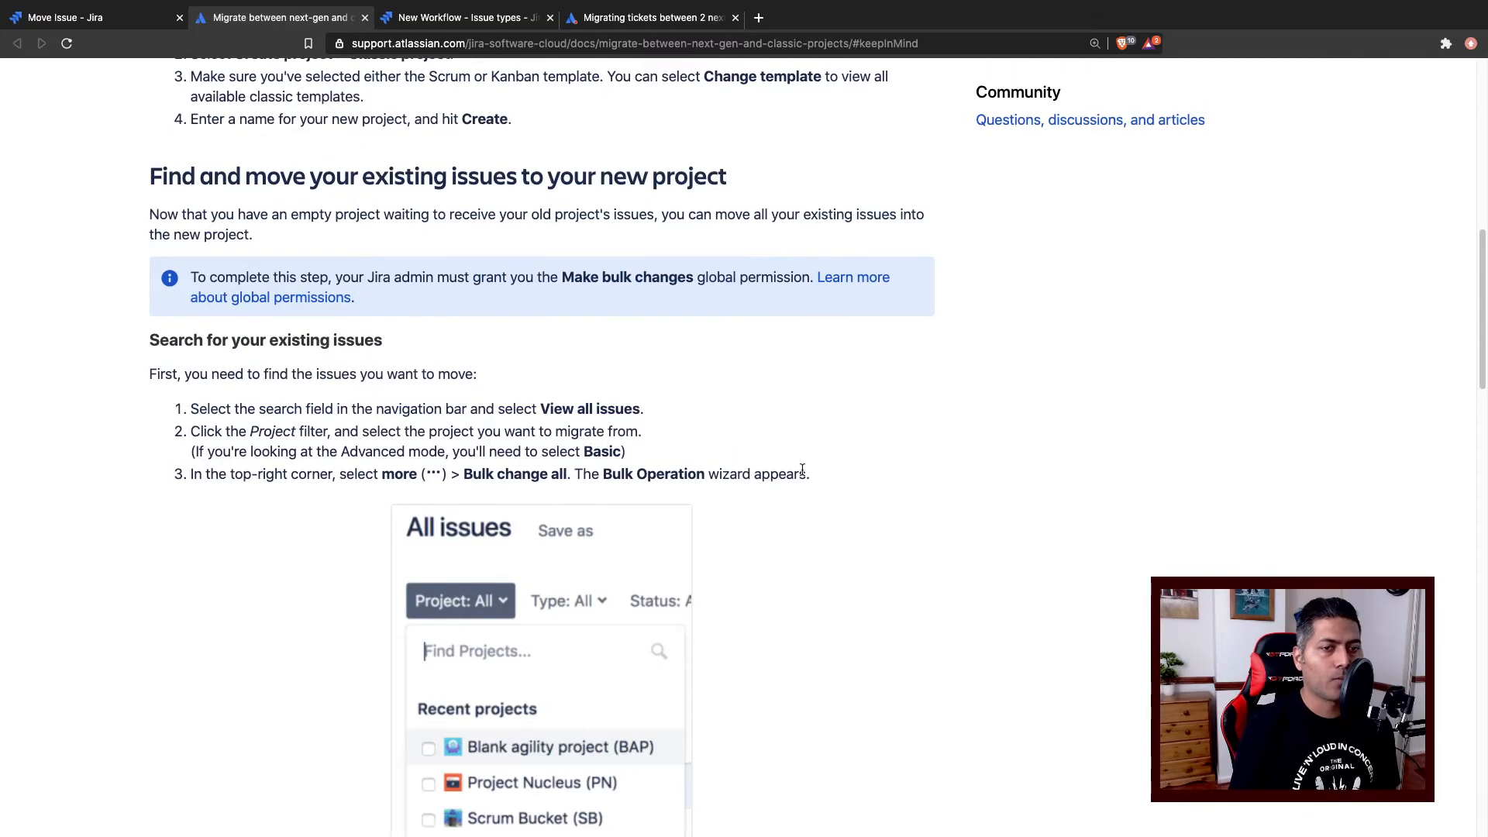
{"action": "scroll", "coordinate": [805, 467], "scroll_direction": "down", "scroll_amount": 5}
{"action": "scroll", "coordinate": [806, 470], "scroll_direction": "down", "scroll_amount": 3}
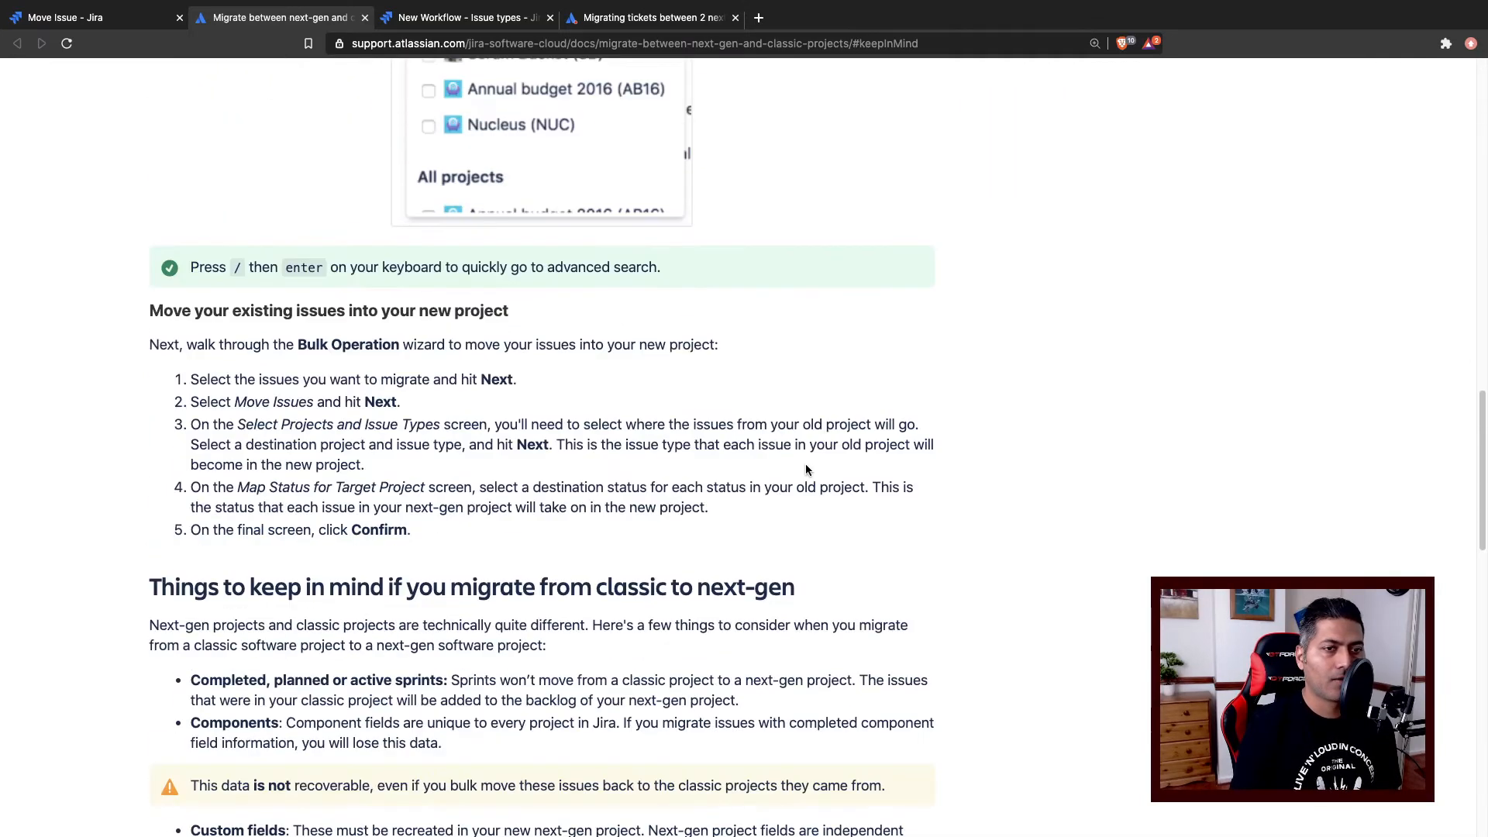
{"action": "scroll", "coordinate": [820, 481], "scroll_direction": "down", "scroll_amount": 2}
{"action": "scroll", "coordinate": [822, 484], "scroll_direction": "down", "scroll_amount": 4}
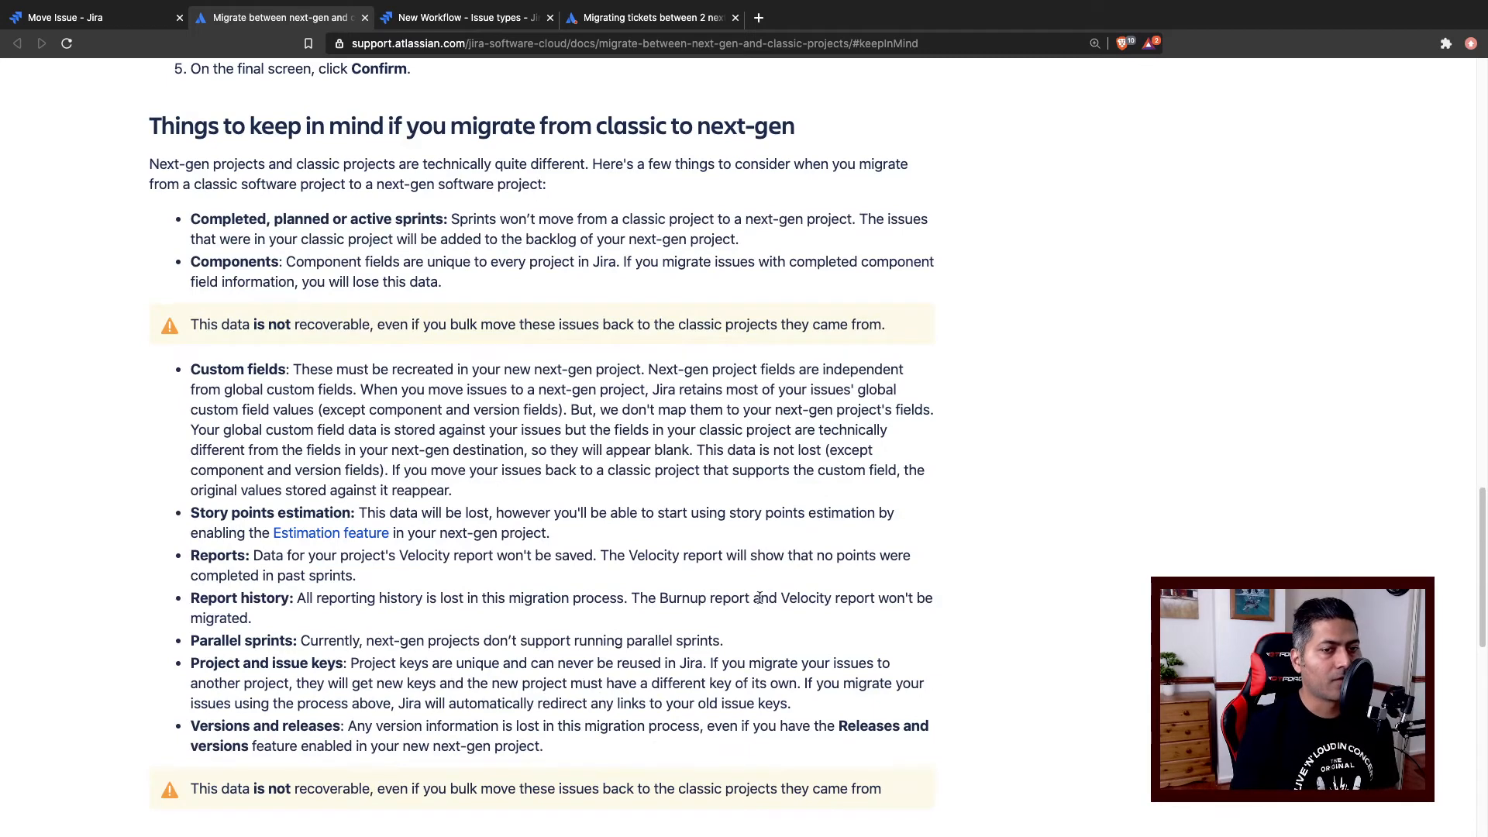
Search the help page for "custom" to read how custom fields are handled in a migration, and return to the Move Issue page.
{"action": "key", "text": "super+f"}
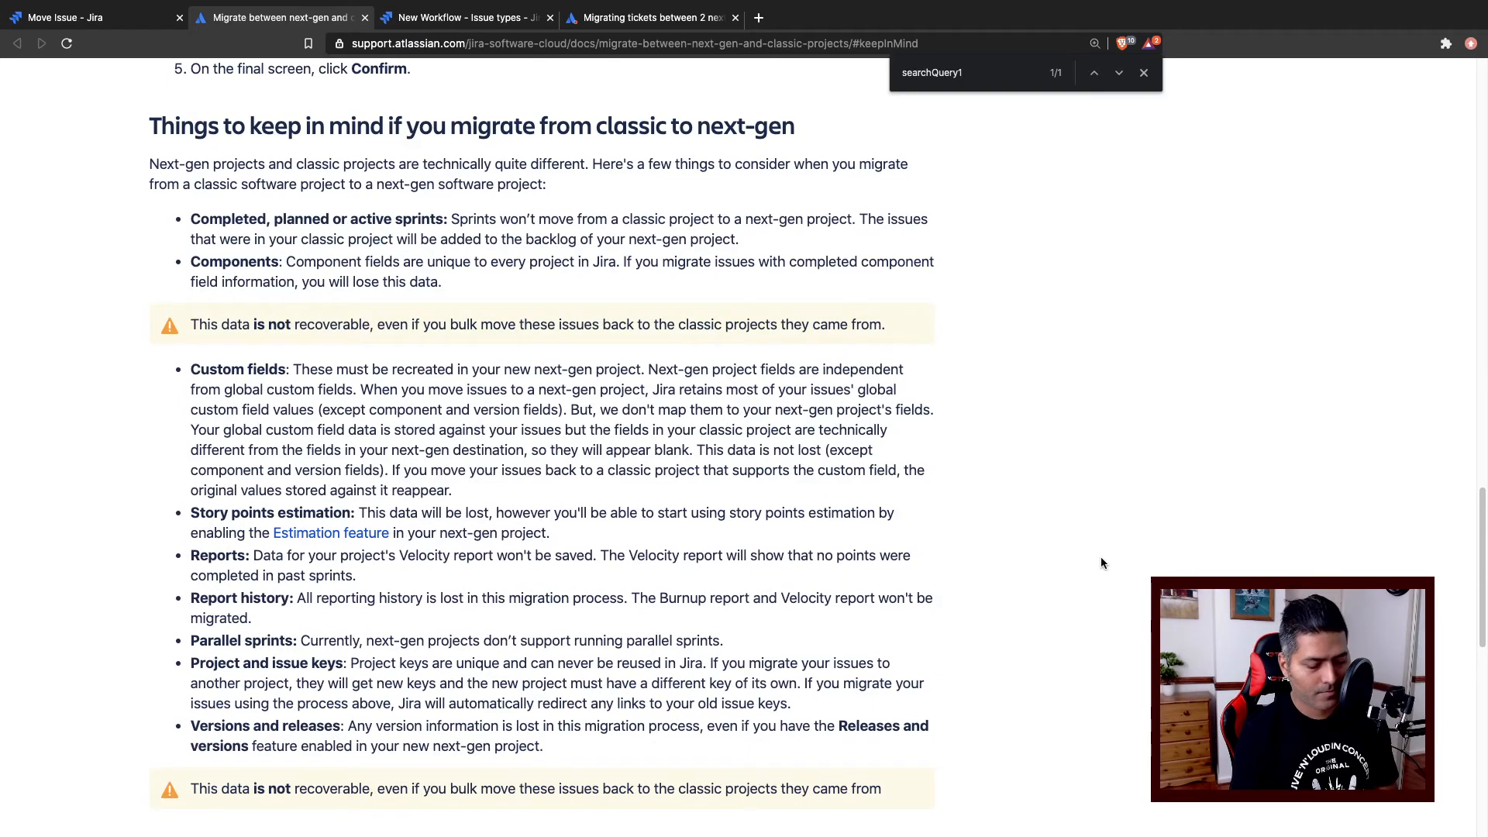
{"action": "type", "text": "custom"}
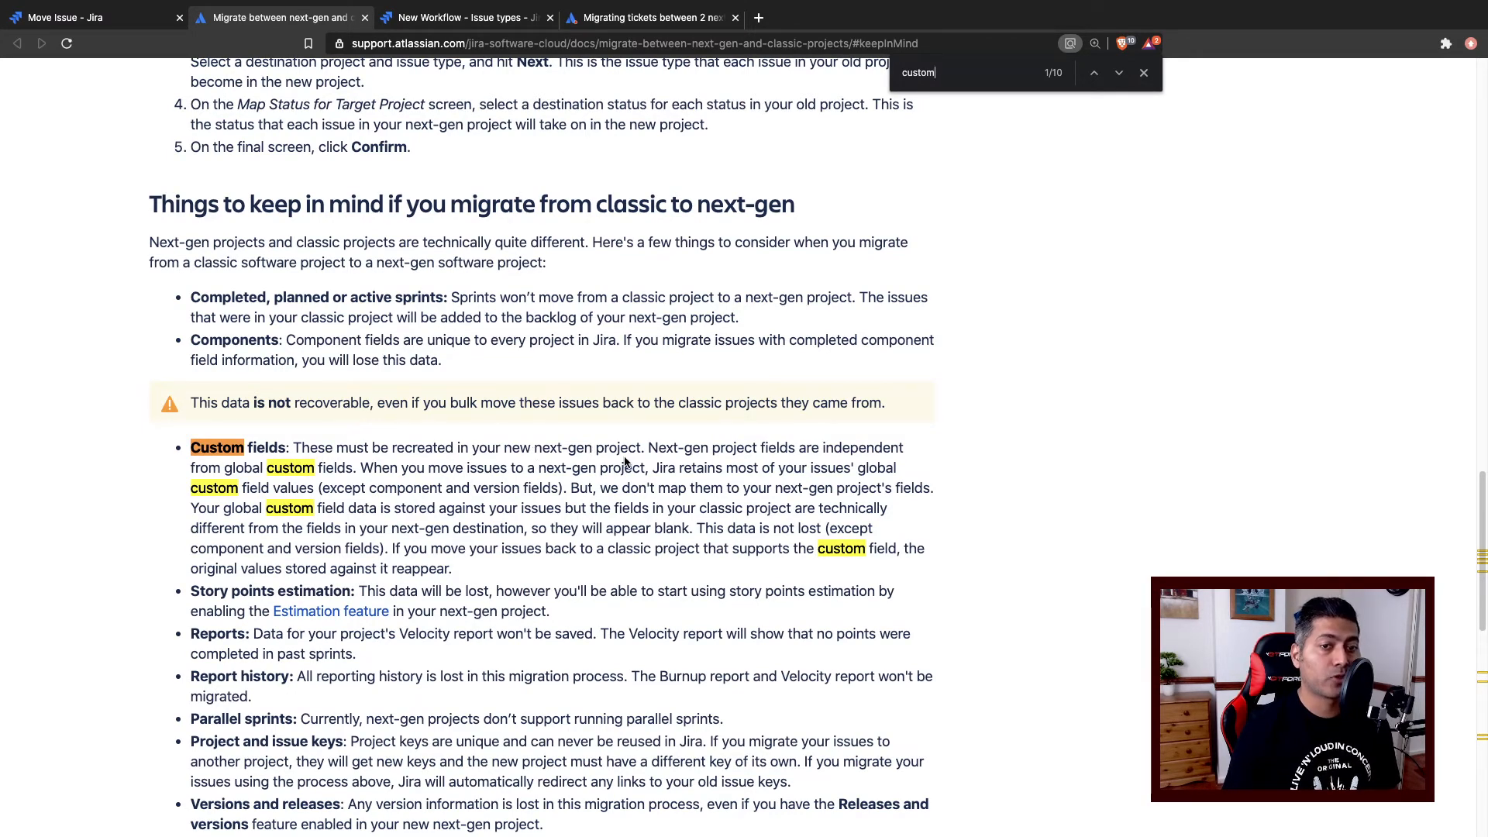
{"action": "key", "text": "super+equal"}
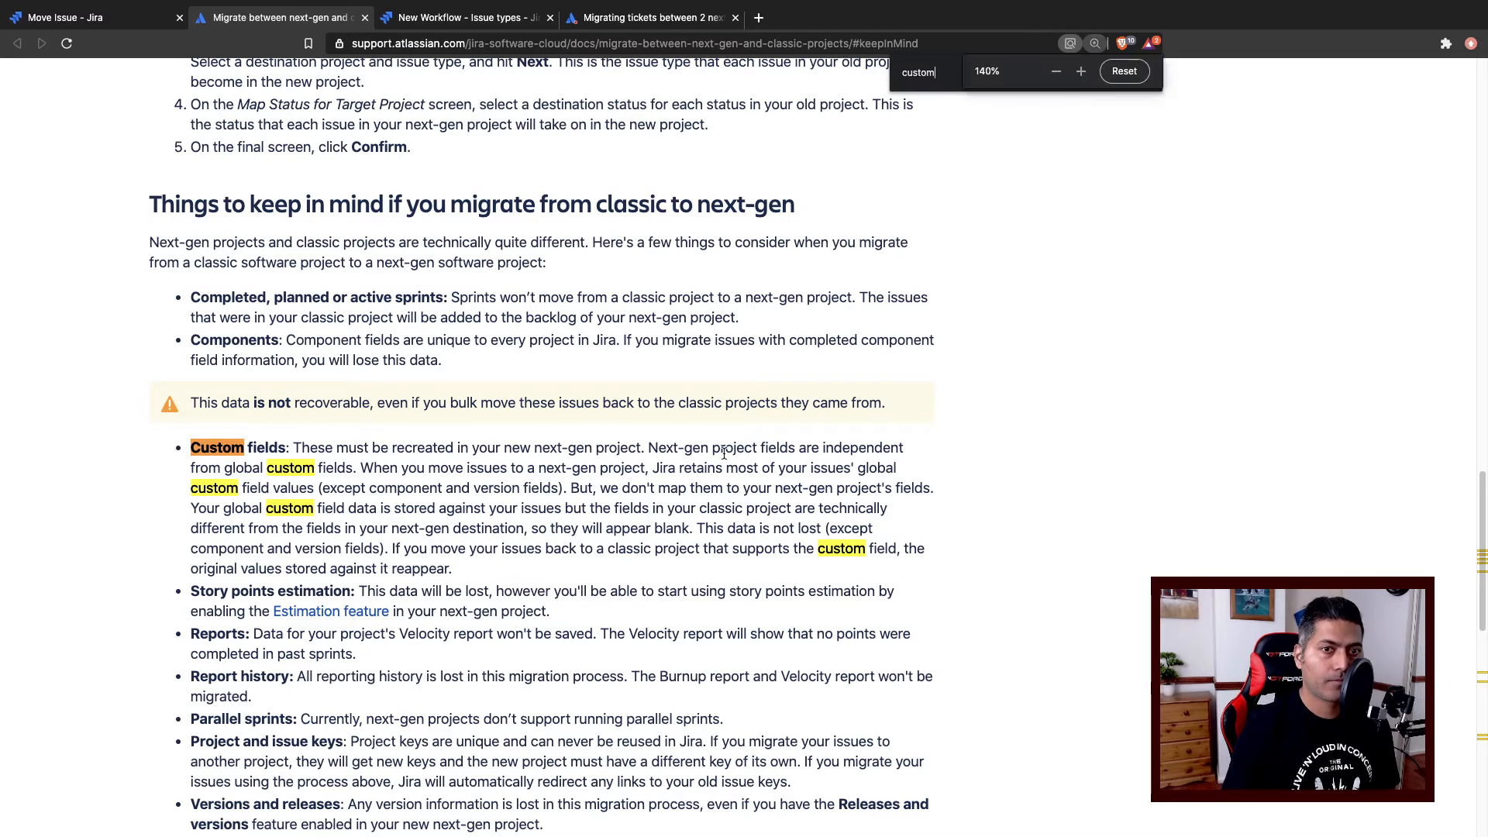
{"action": "double_click", "coordinate": [868, 491]}
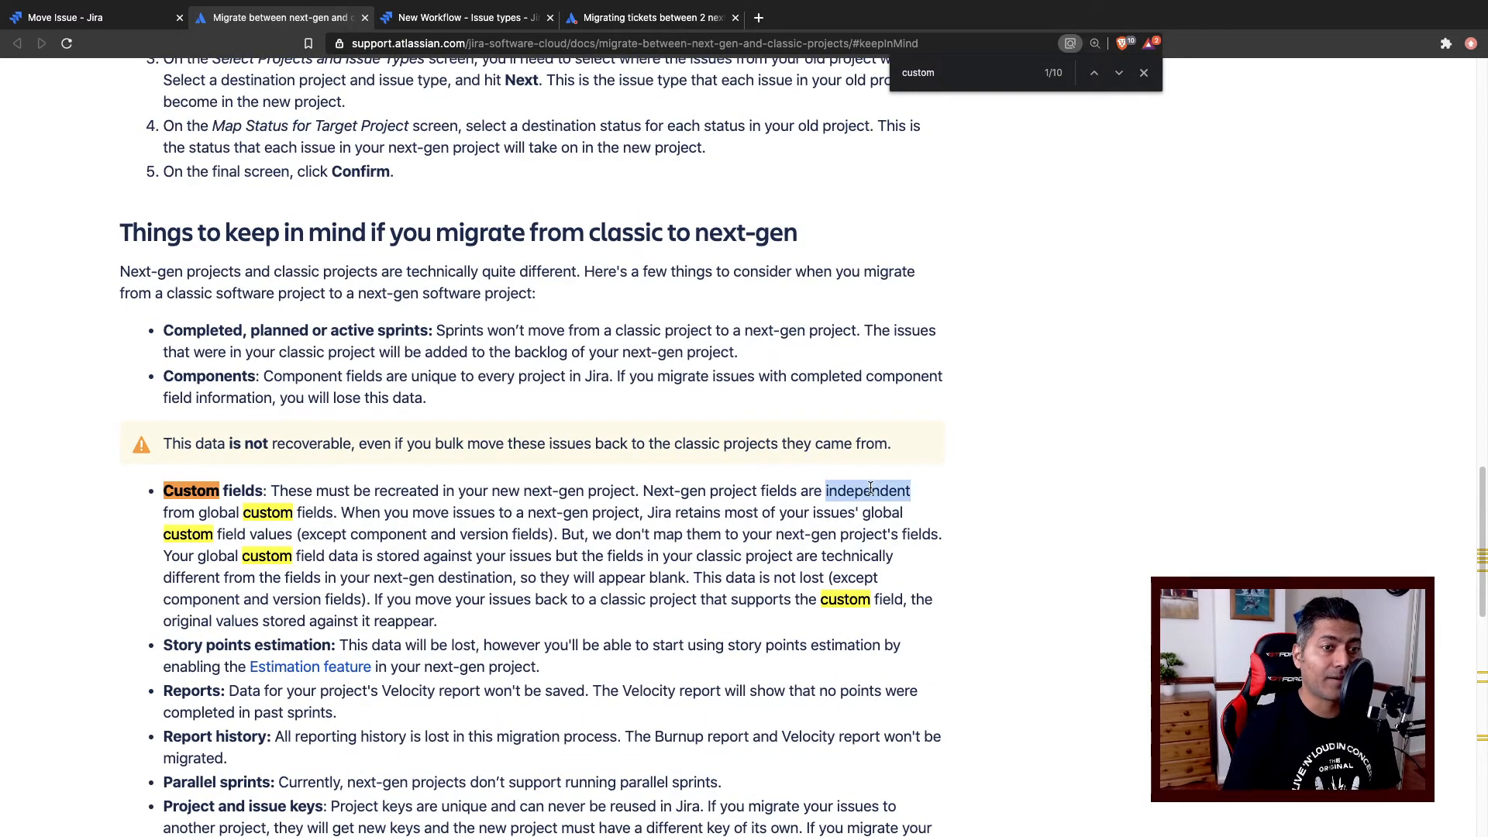
{"action": "left_click_drag", "start_coordinate": [338, 517], "coordinate": [235, 514]}
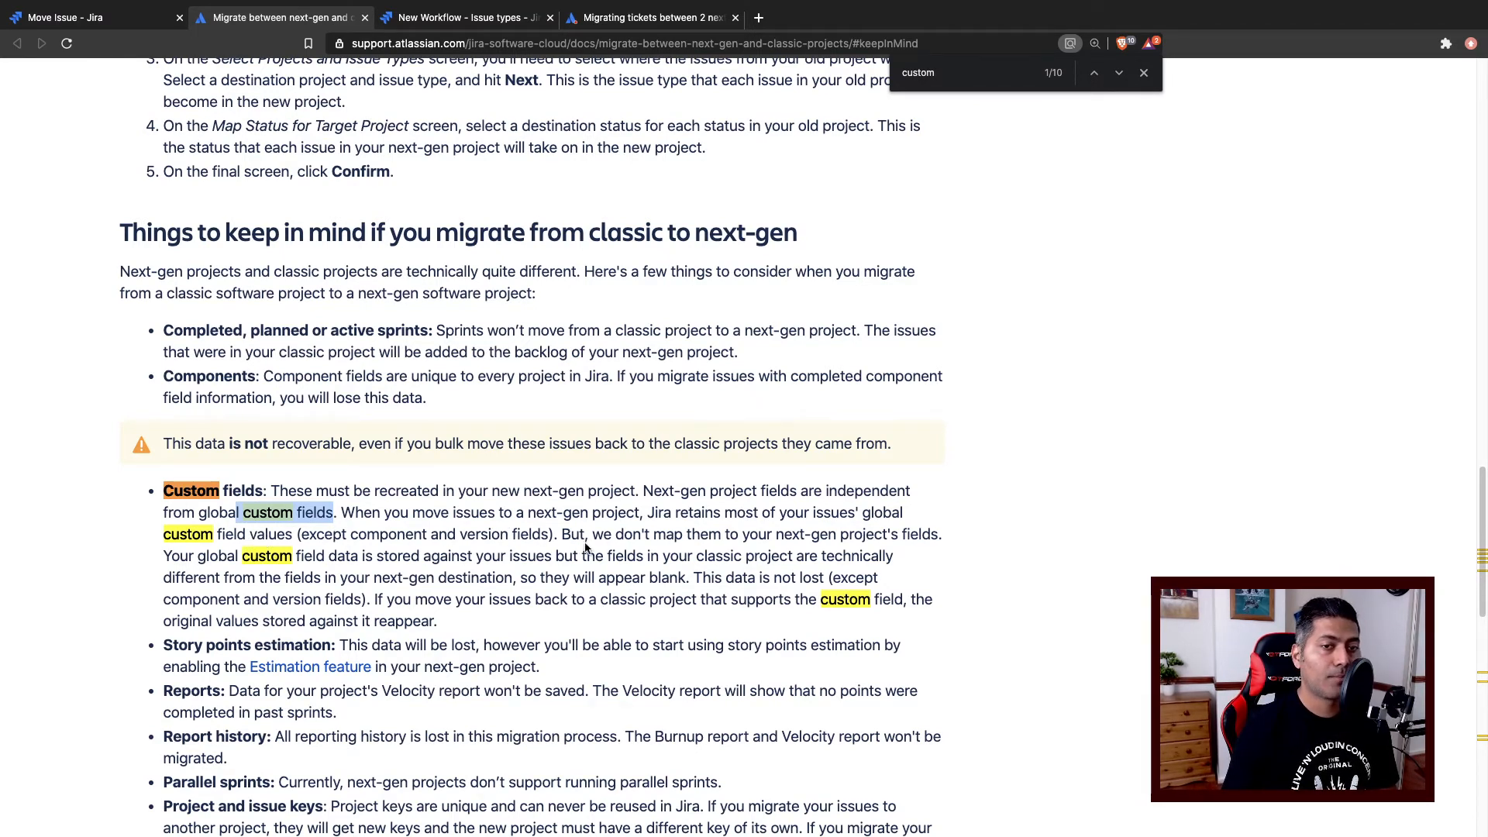
{"action": "left_click_drag", "start_coordinate": [702, 535], "coordinate": [890, 546]}
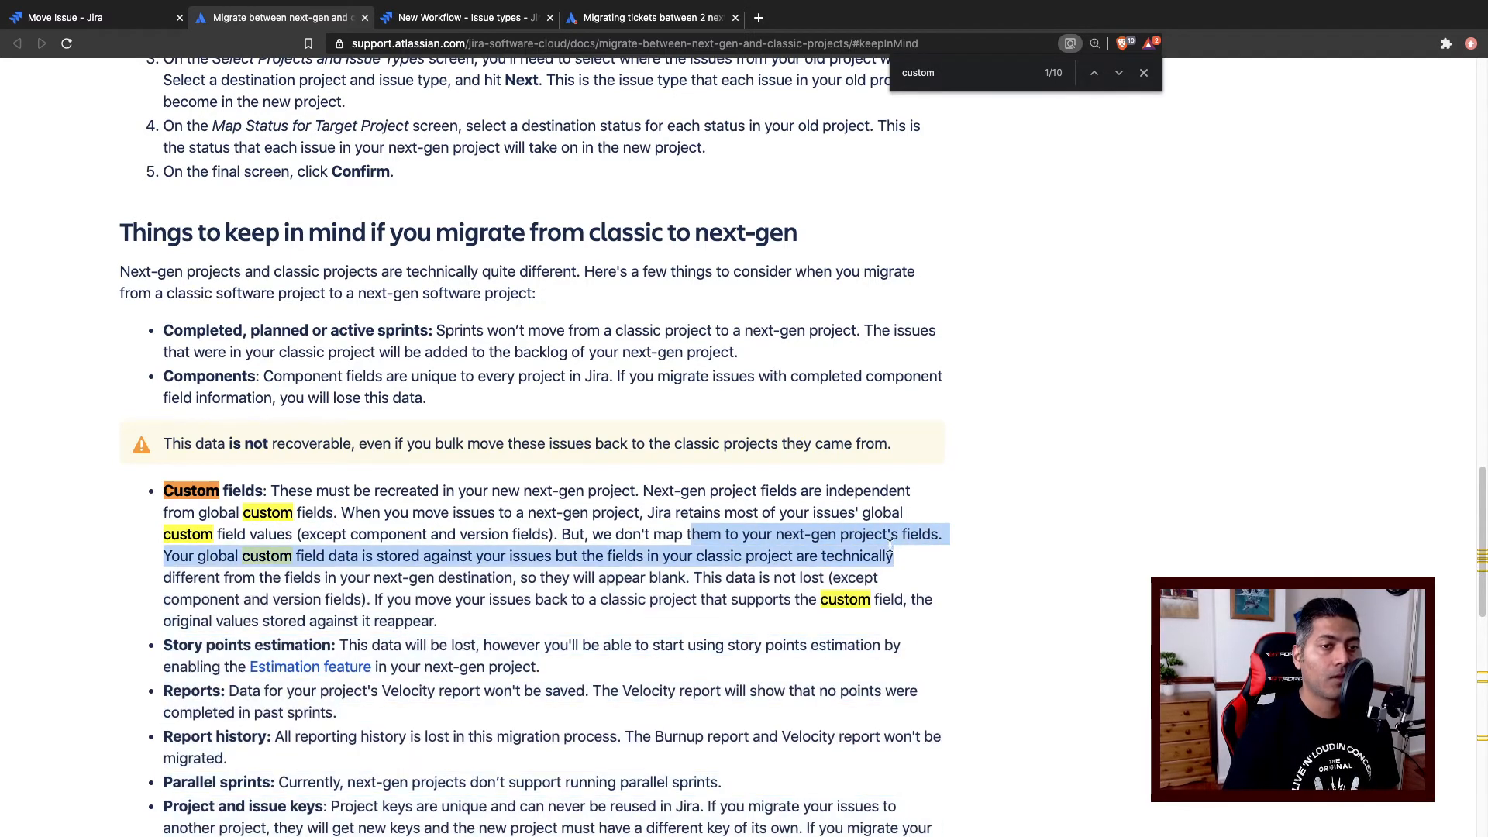
{"action": "left_click", "coordinate": [547, 583]}
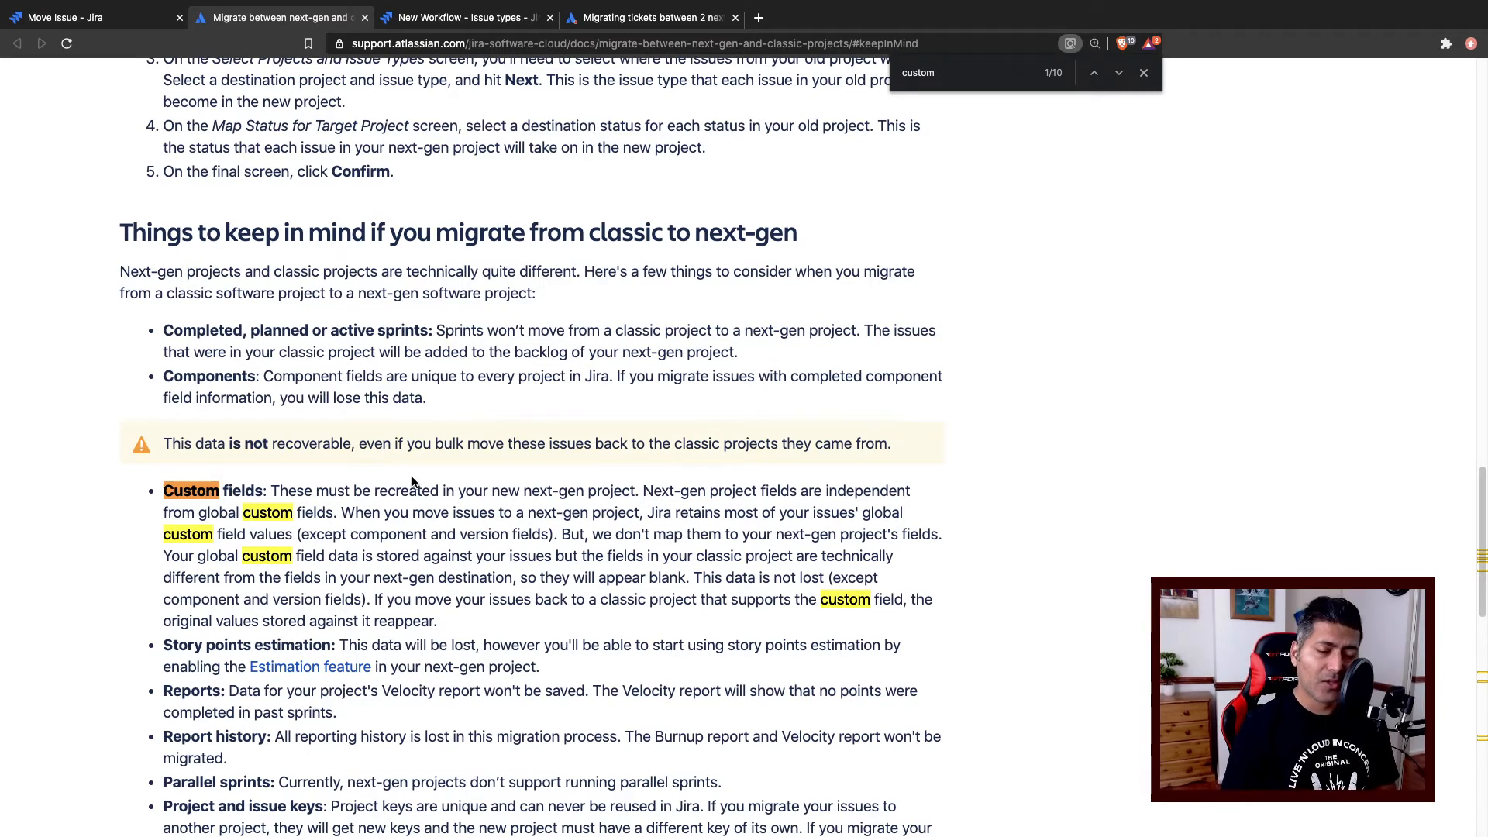
{"action": "left_click", "coordinate": [99, 22]}
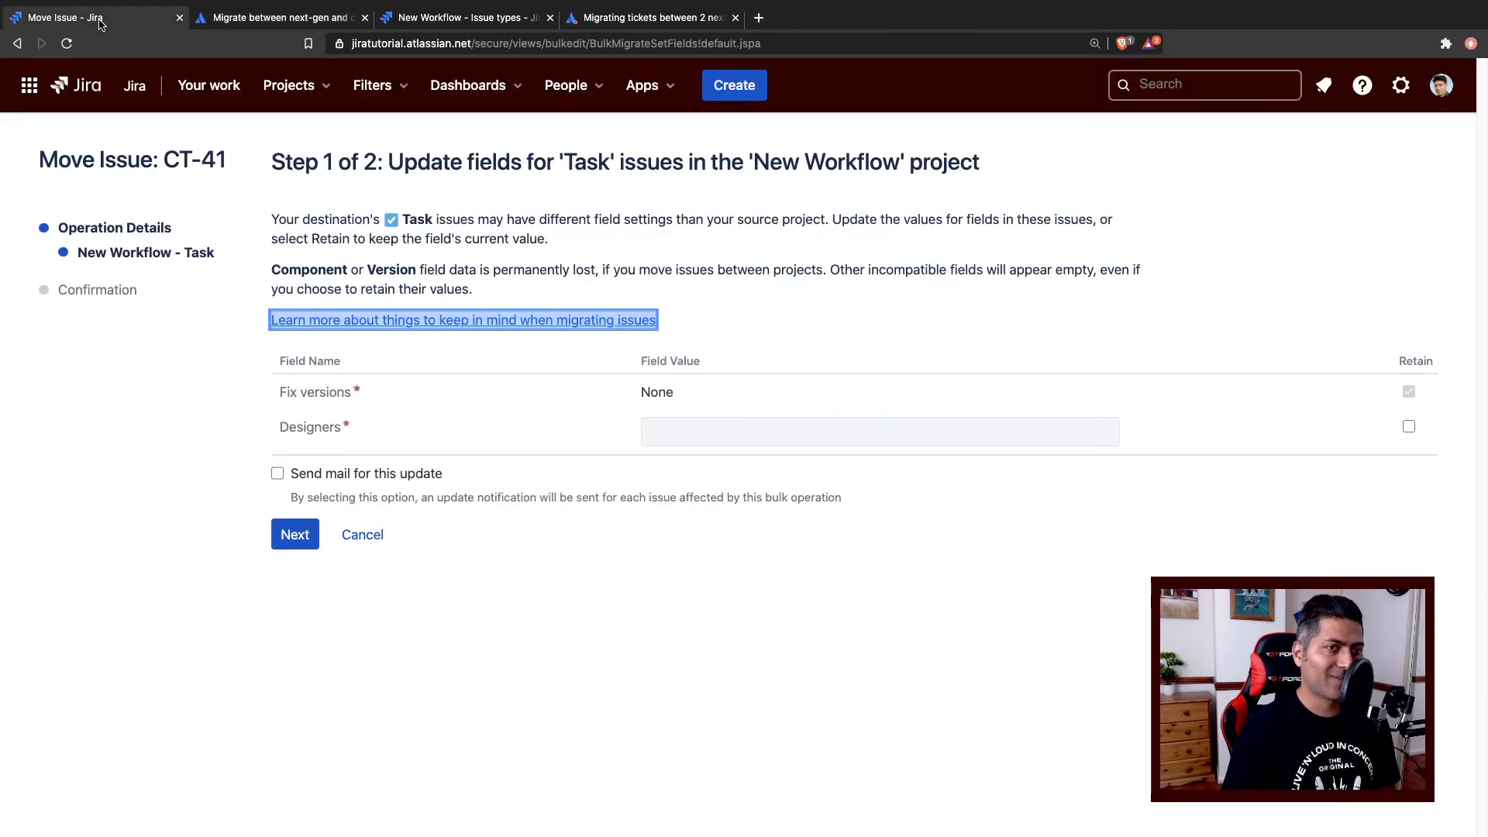
Retain the Designers field's value and complete the move of the task to the New Workflow project.
{"action": "left_click", "coordinate": [732, 520]}
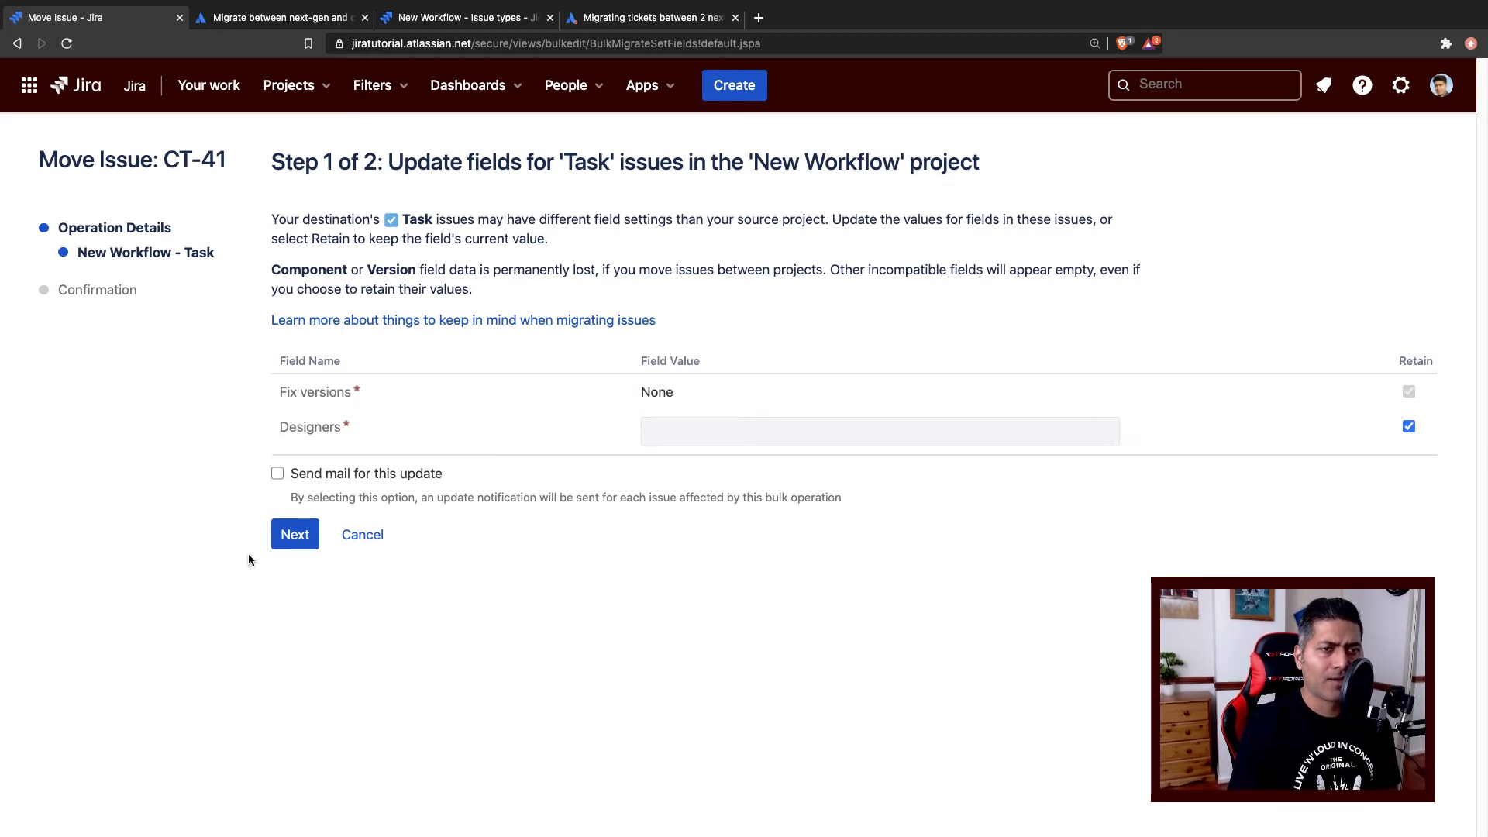
{"action": "left_click", "coordinate": [297, 540]}
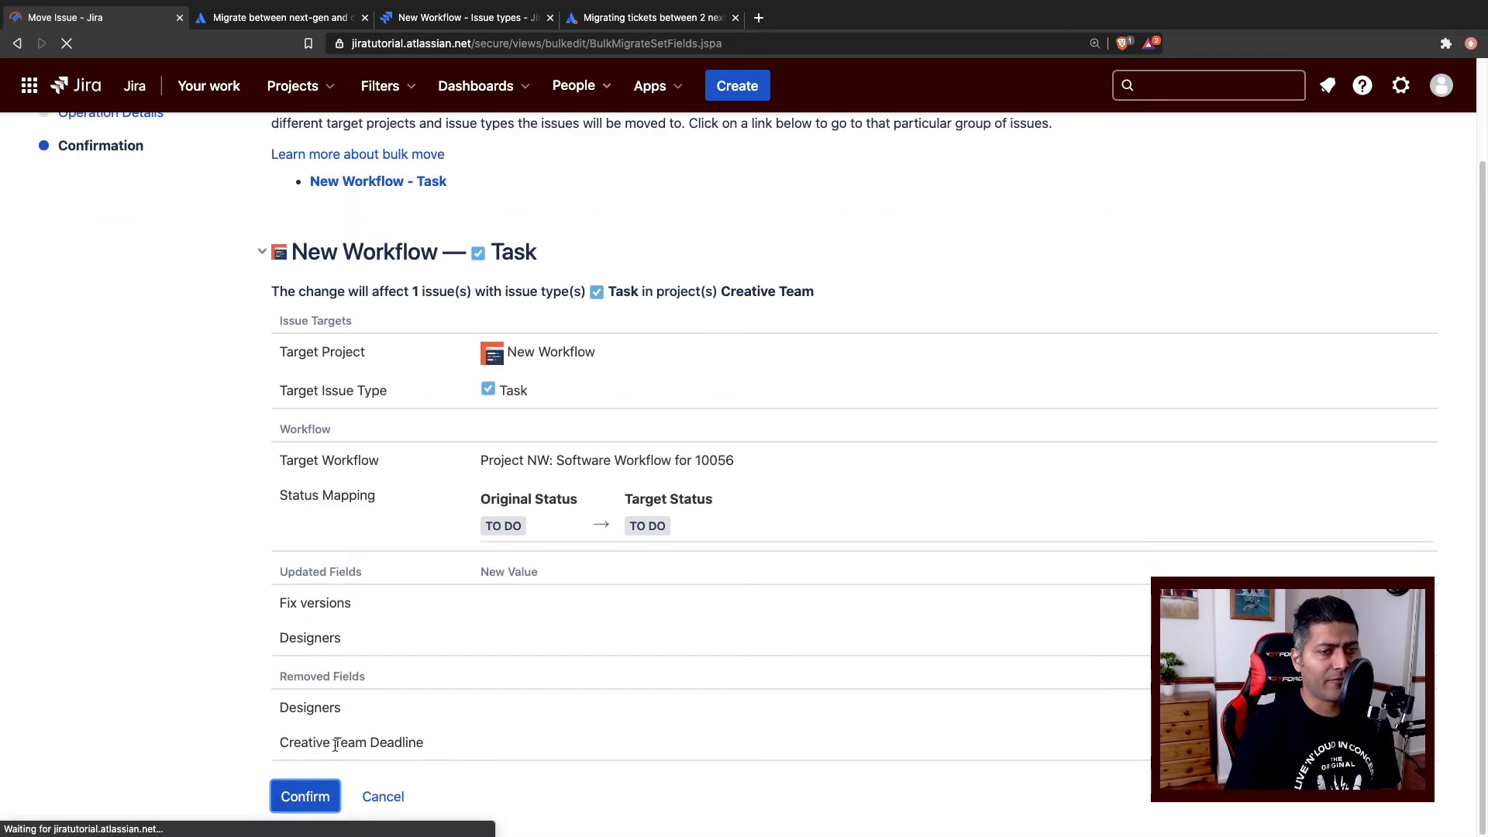
{"action": "left_click_drag", "start_coordinate": [306, 710], "coordinate": [331, 709]}
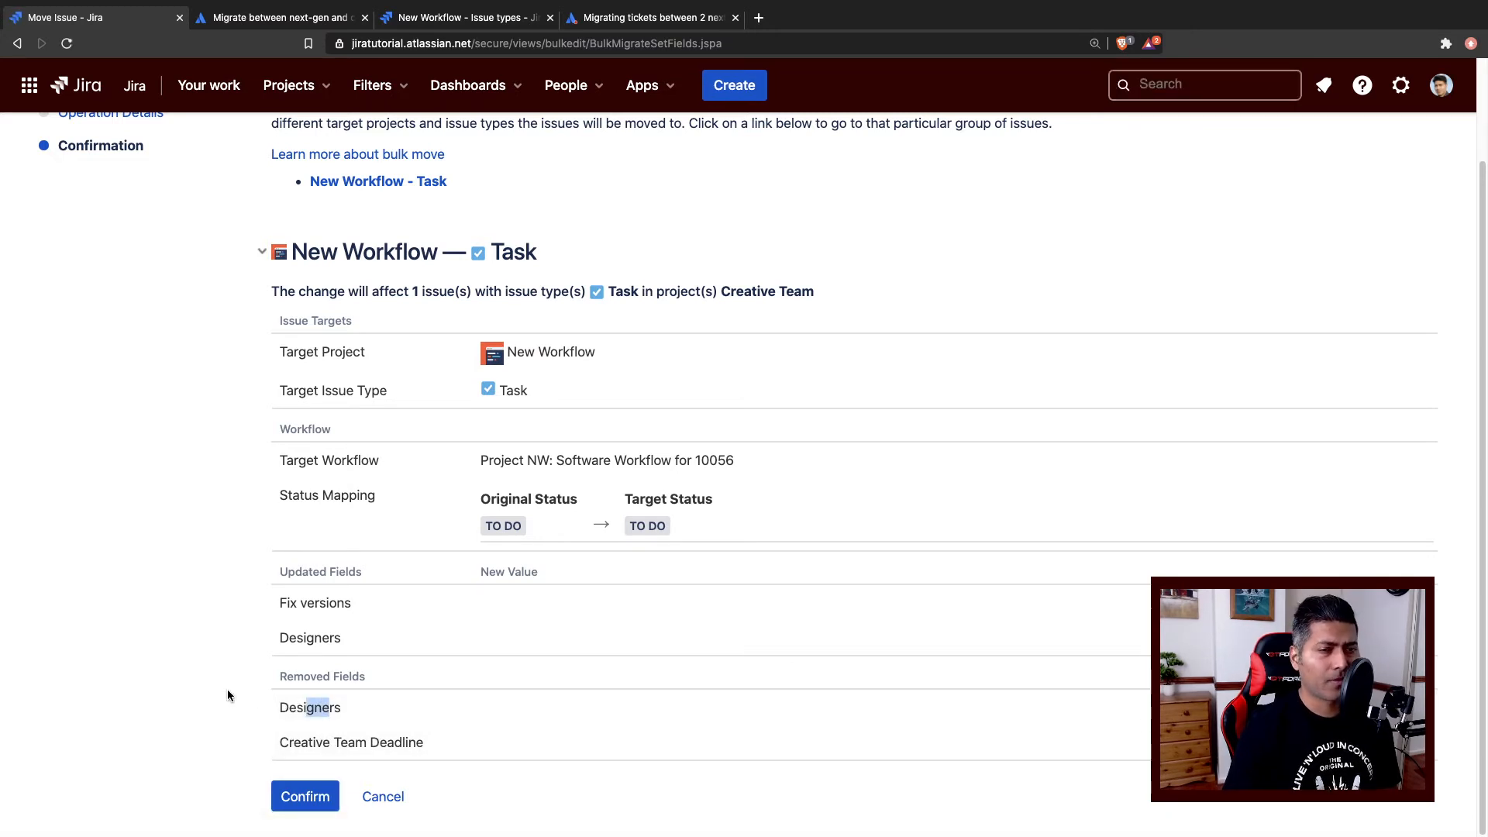
{"action": "left_click", "coordinate": [322, 747]}
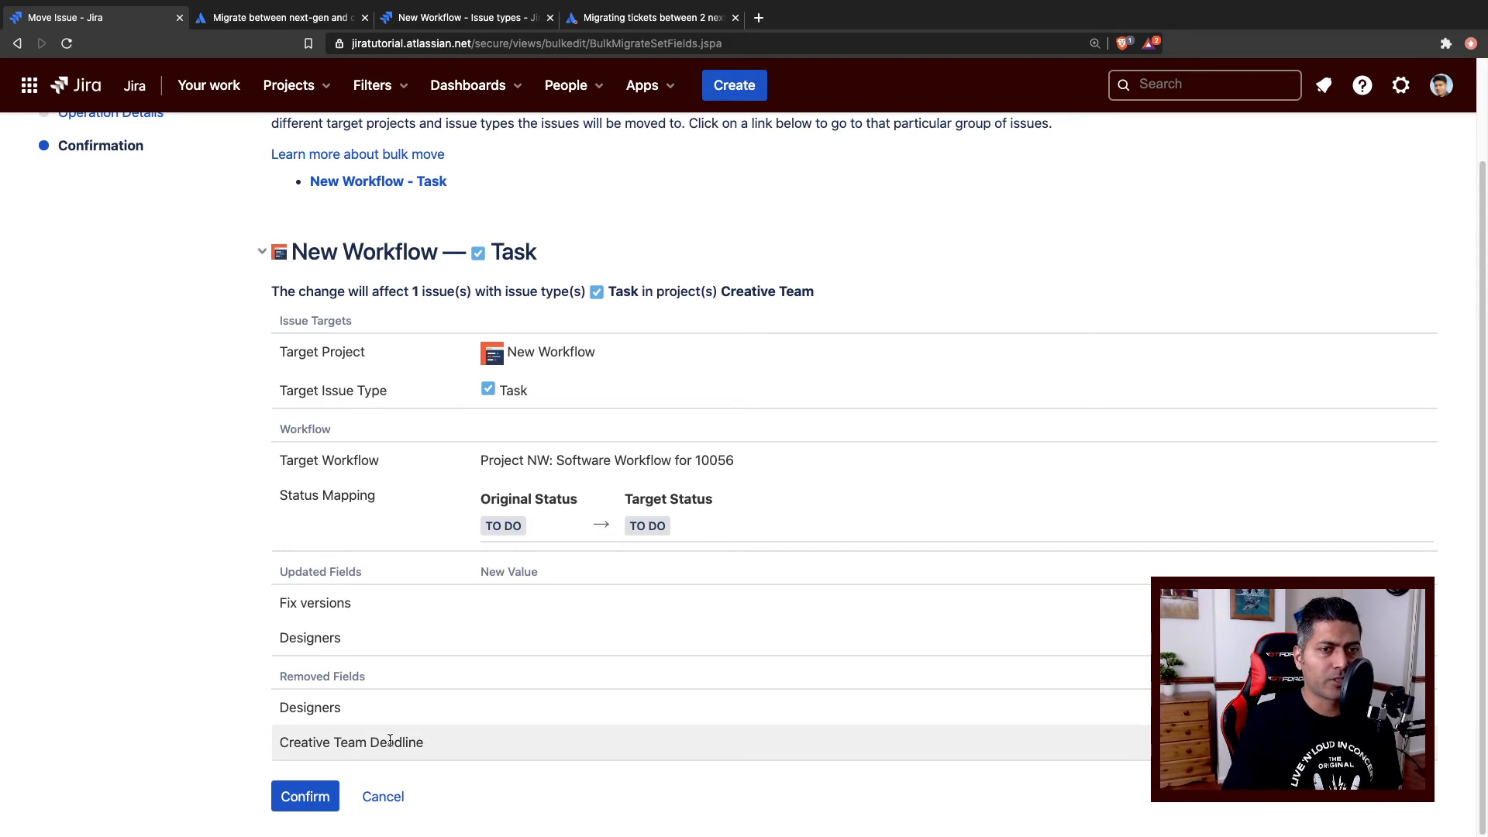
{"action": "left_click", "coordinate": [310, 799]}
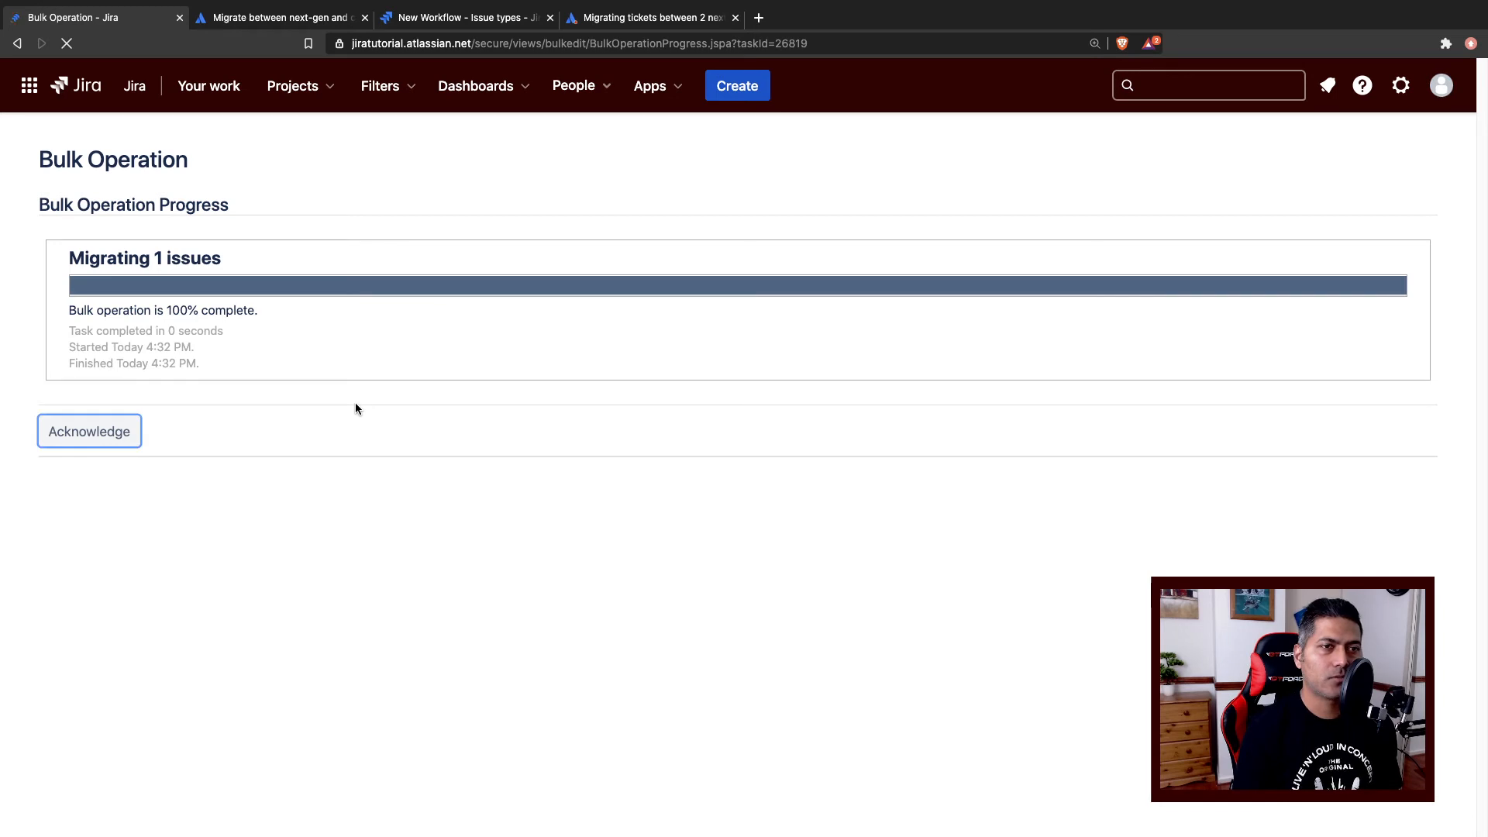
{"action": "left_click", "coordinate": [96, 432]}
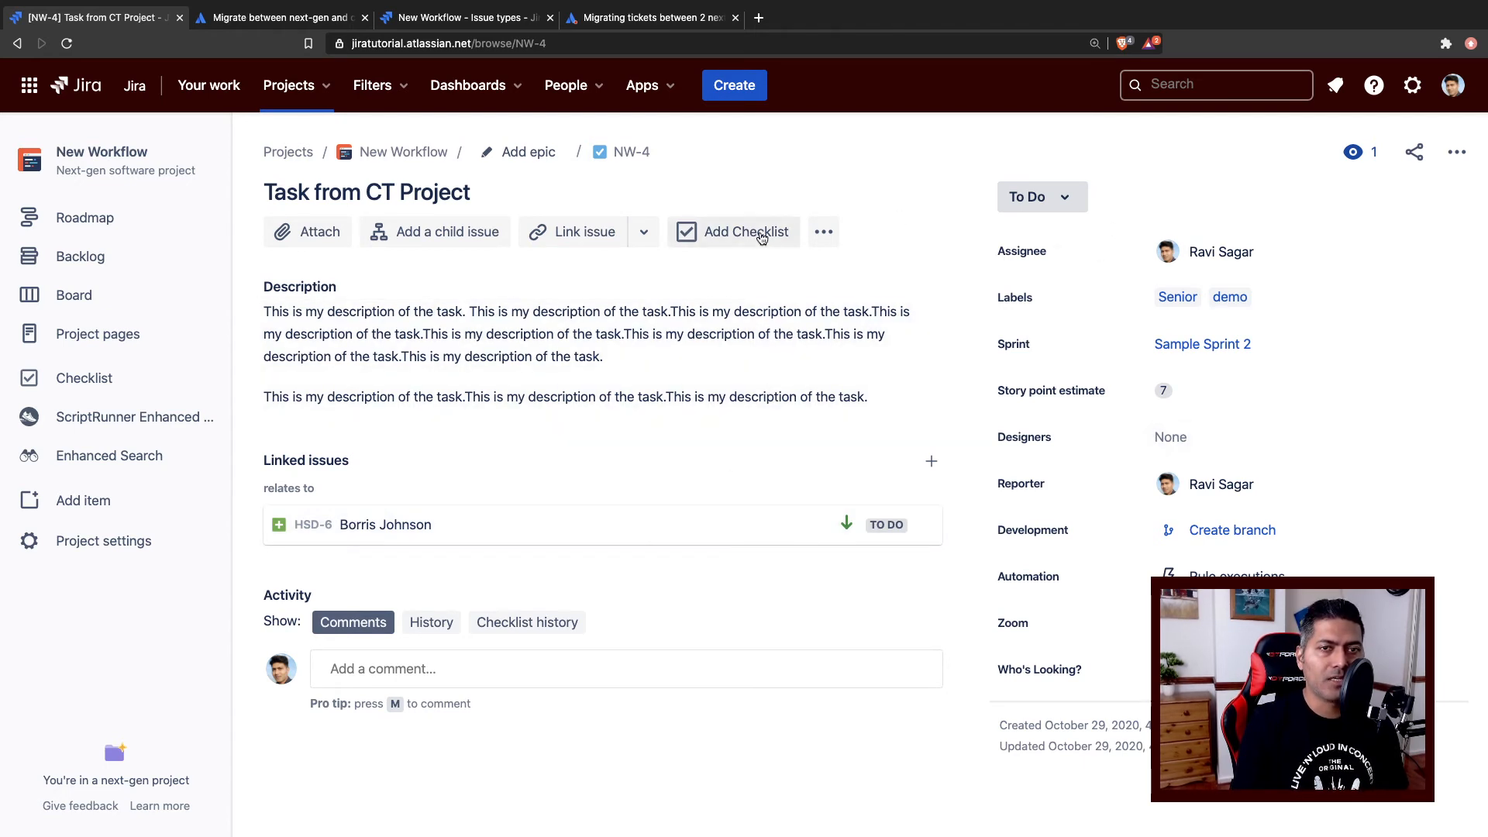
{"action": "left_click", "coordinate": [825, 234]}
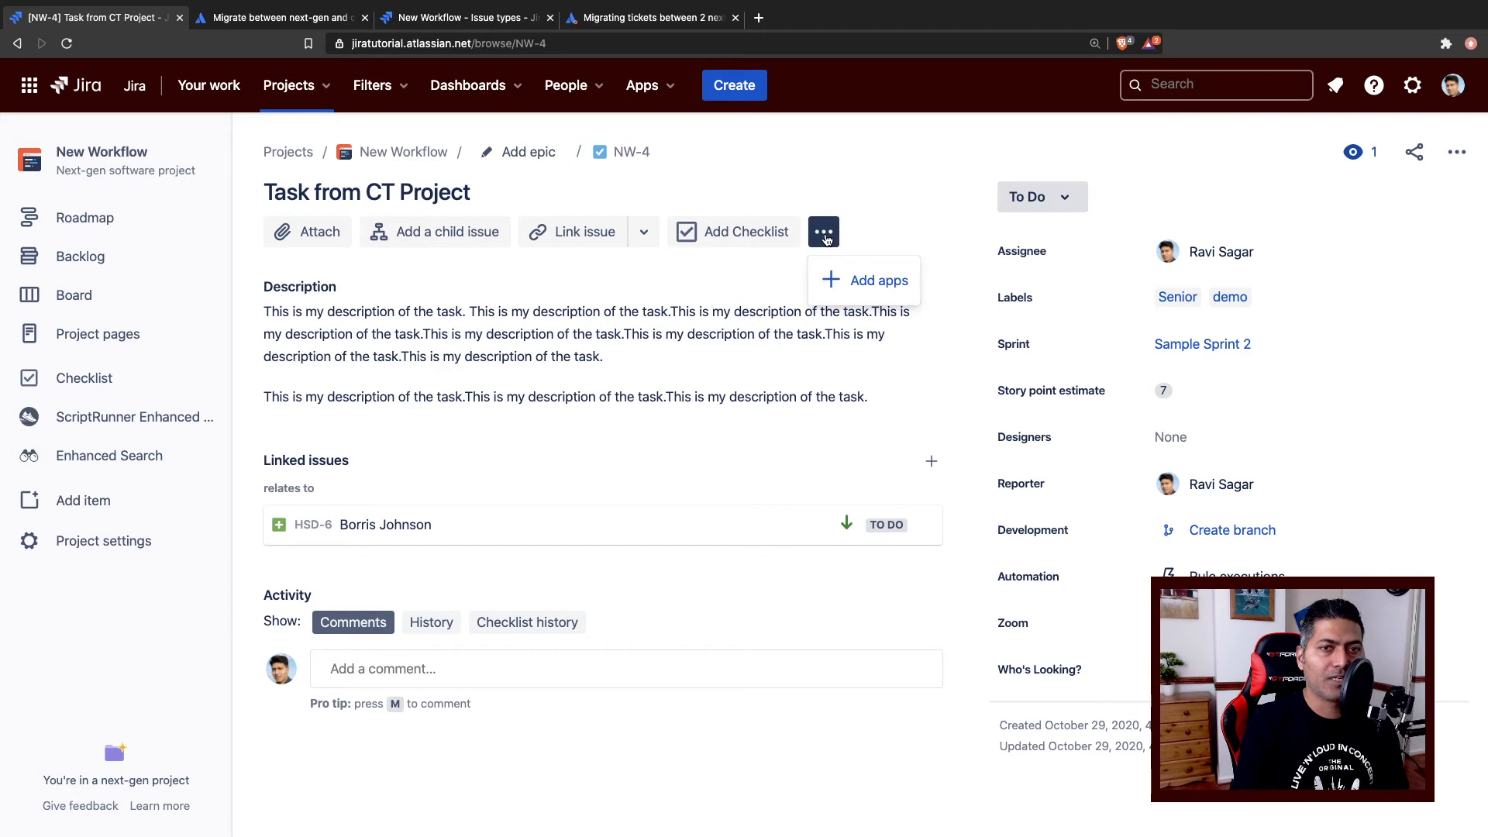
{"action": "left_click", "coordinate": [1457, 152]}
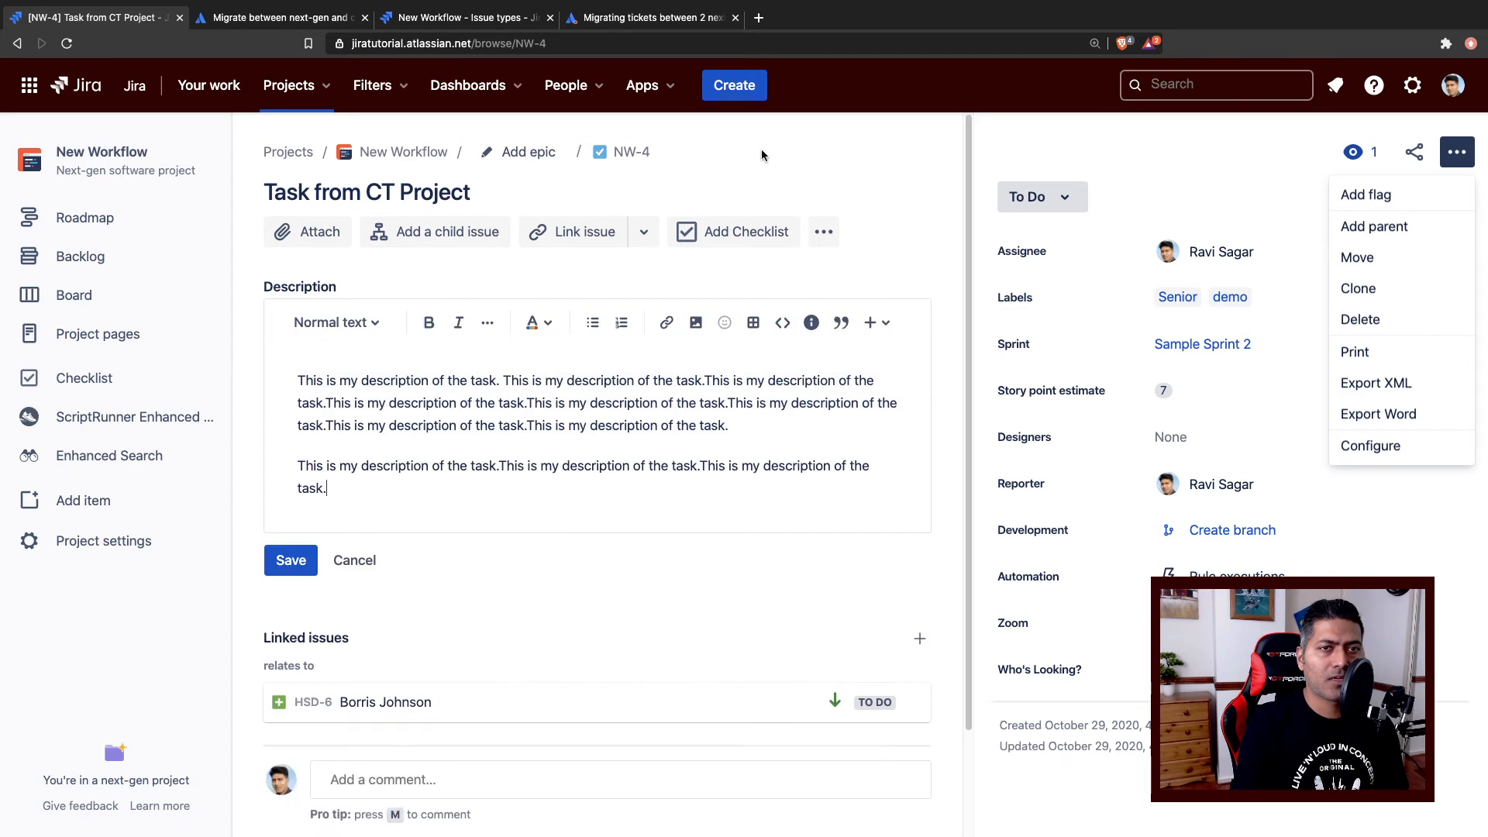
{"action": "left_click", "coordinate": [1121, 146]}
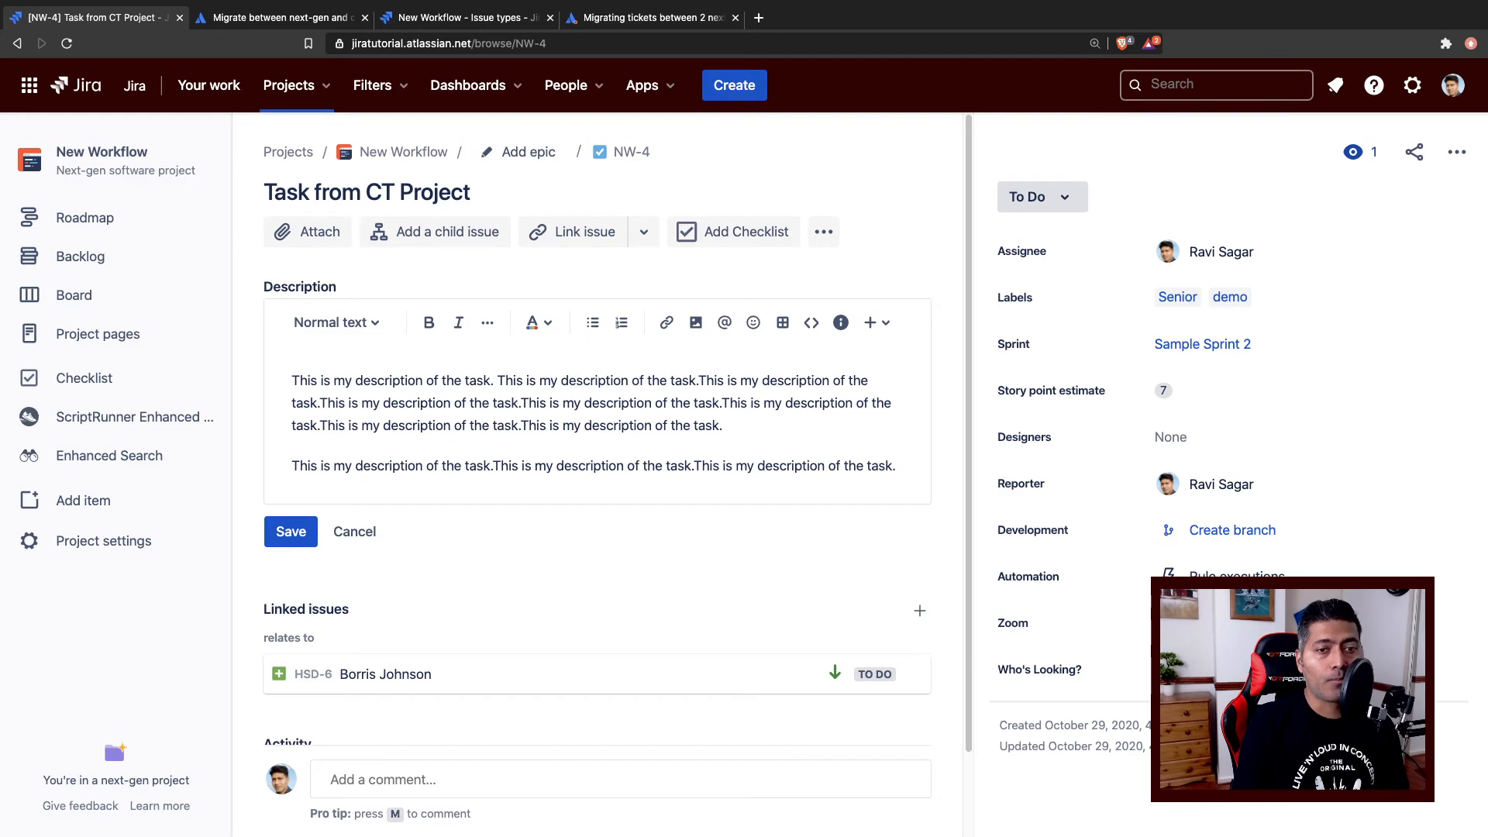
Examine the moved task's history for the field changes made by the move to New Workflow.
{"action": "scroll", "coordinate": [552, 578], "scroll_direction": "down", "scroll_amount": 2}
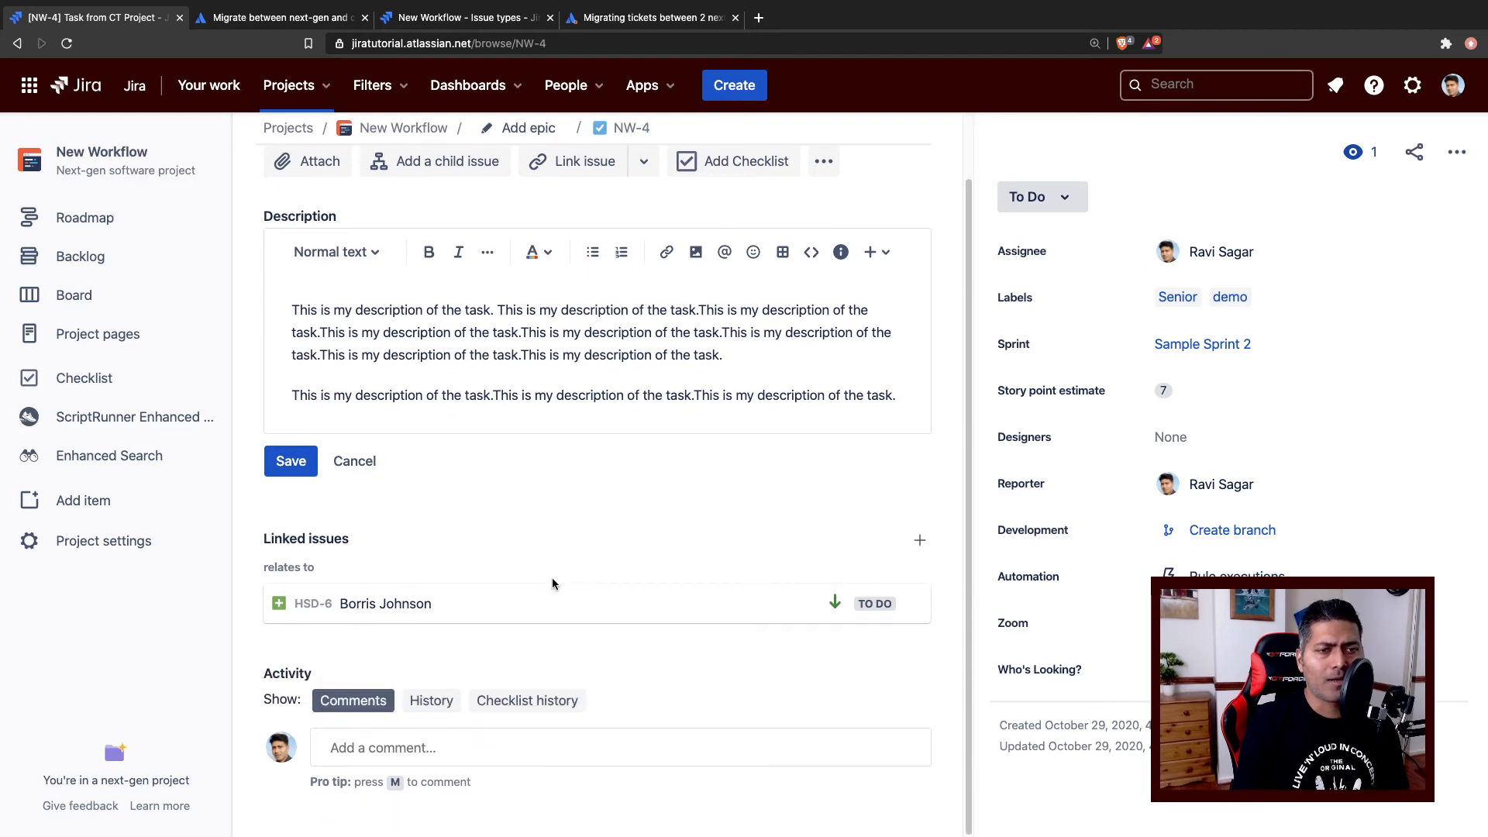
{"action": "left_click", "coordinate": [430, 701]}
{"action": "scroll", "coordinate": [767, 547], "scroll_direction": "up", "scroll_amount": 2}
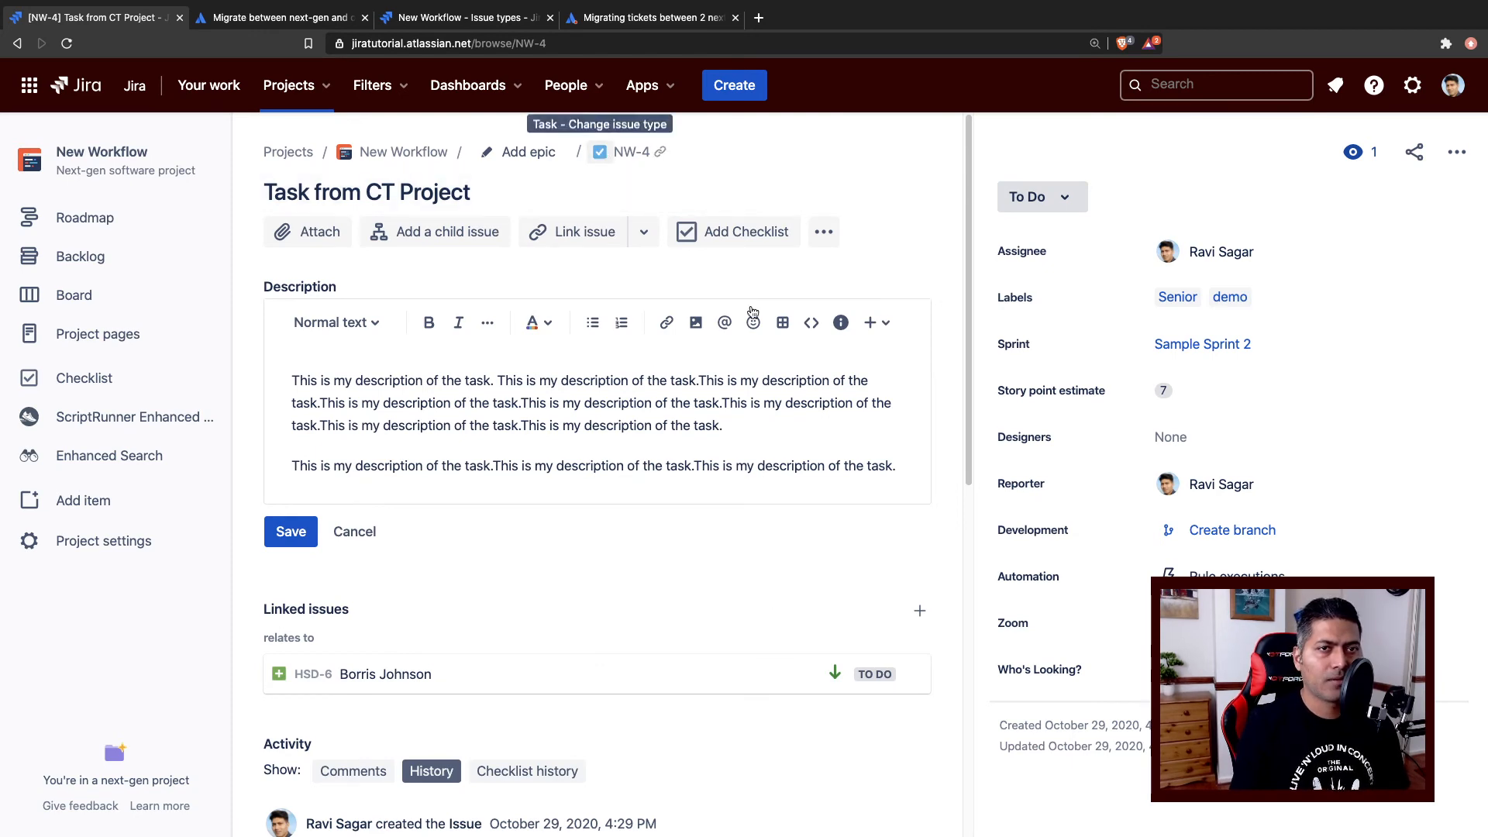
{"action": "scroll", "coordinate": [806, 465], "scroll_direction": "down", "scroll_amount": 8}
{"action": "scroll", "coordinate": [801, 557], "scroll_direction": "down", "scroll_amount": 1}
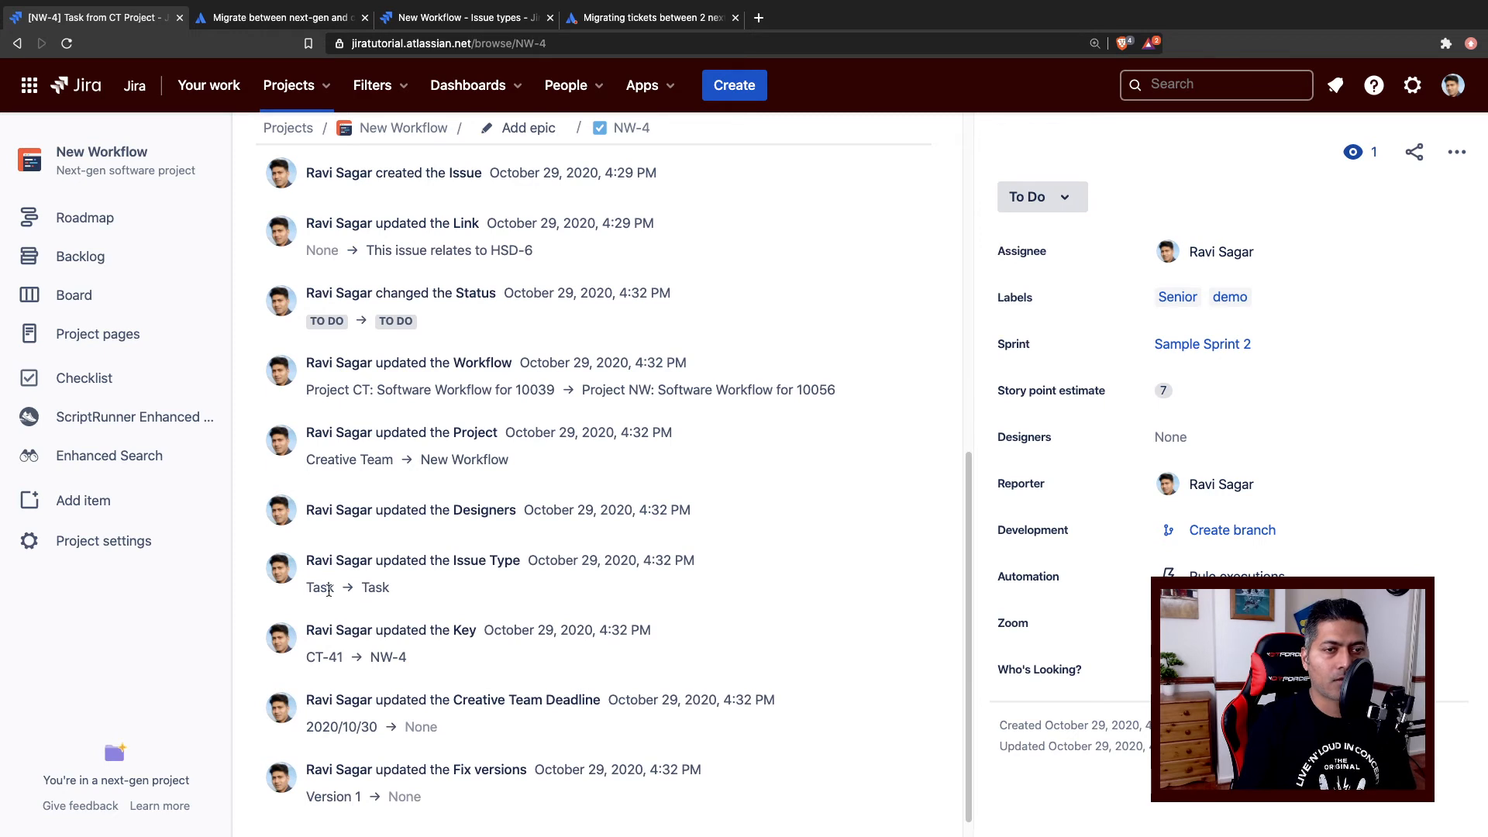
{"action": "scroll", "coordinate": [371, 589], "scroll_direction": "down", "scroll_amount": 1}
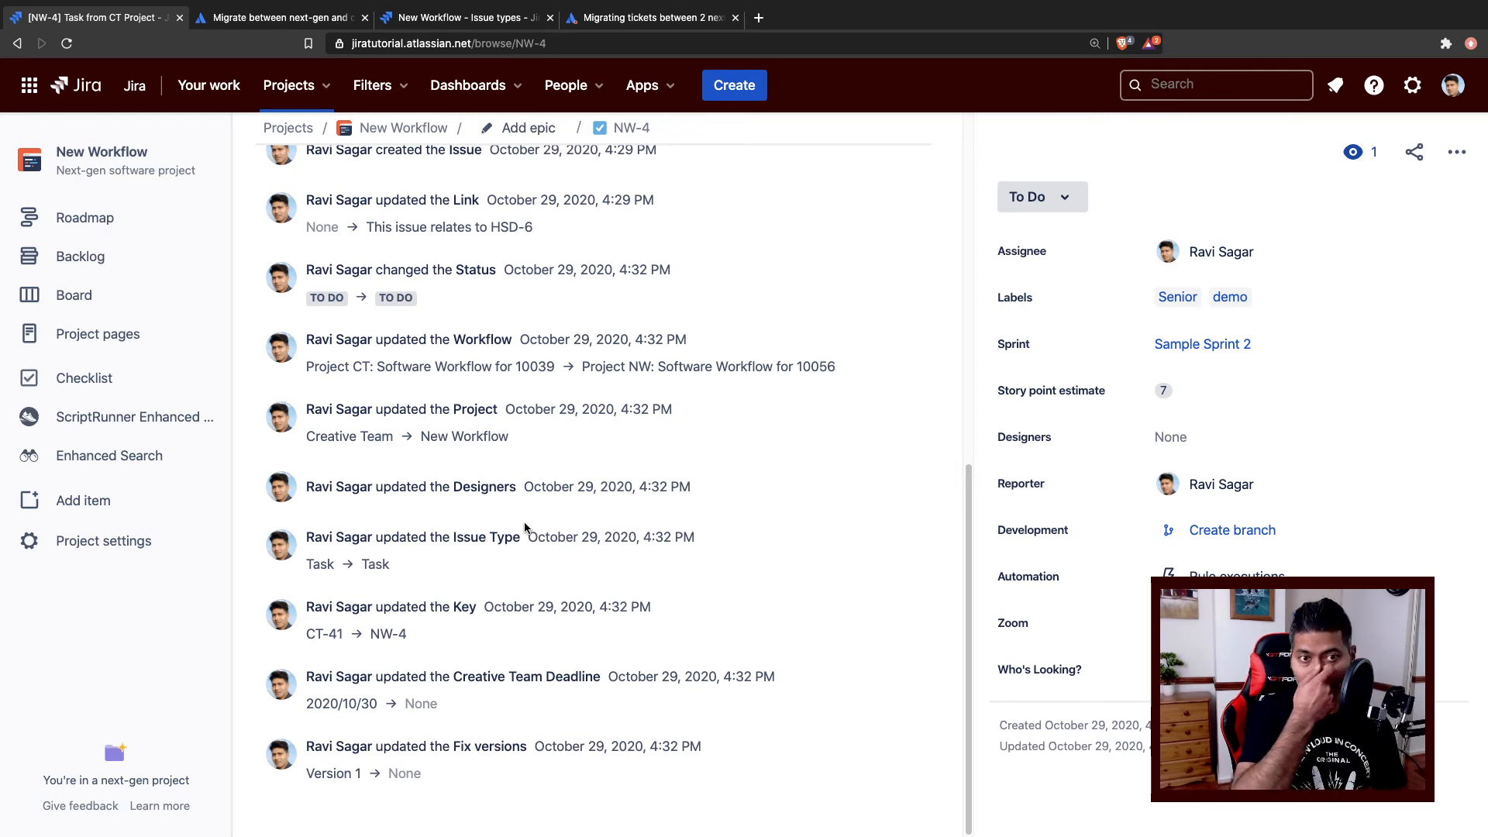
{"action": "scroll", "coordinate": [534, 531], "scroll_direction": "up", "scroll_amount": 1}
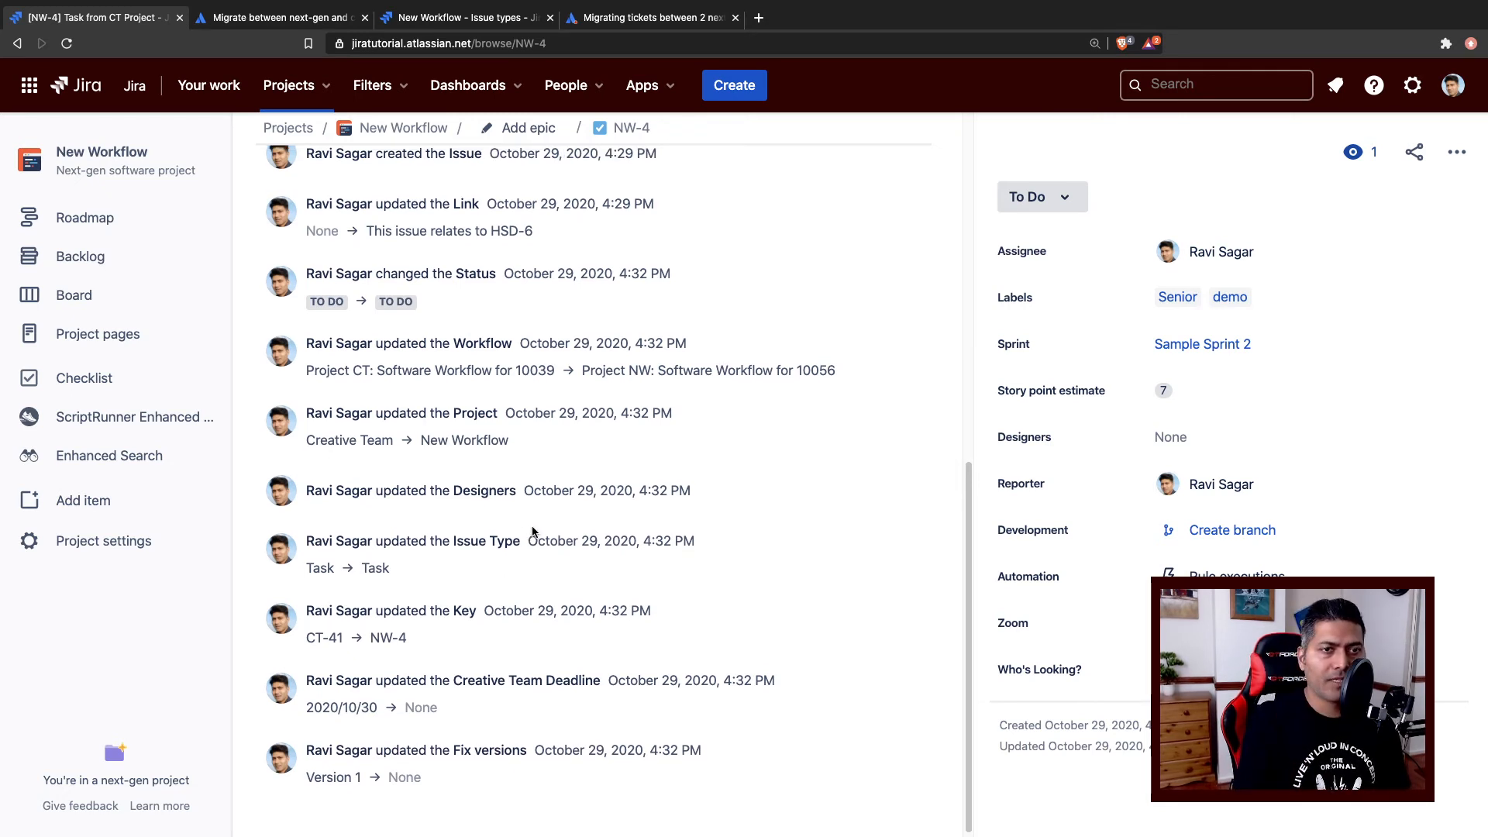
{"action": "scroll", "coordinate": [450, 695], "scroll_direction": "down", "scroll_amount": 1}
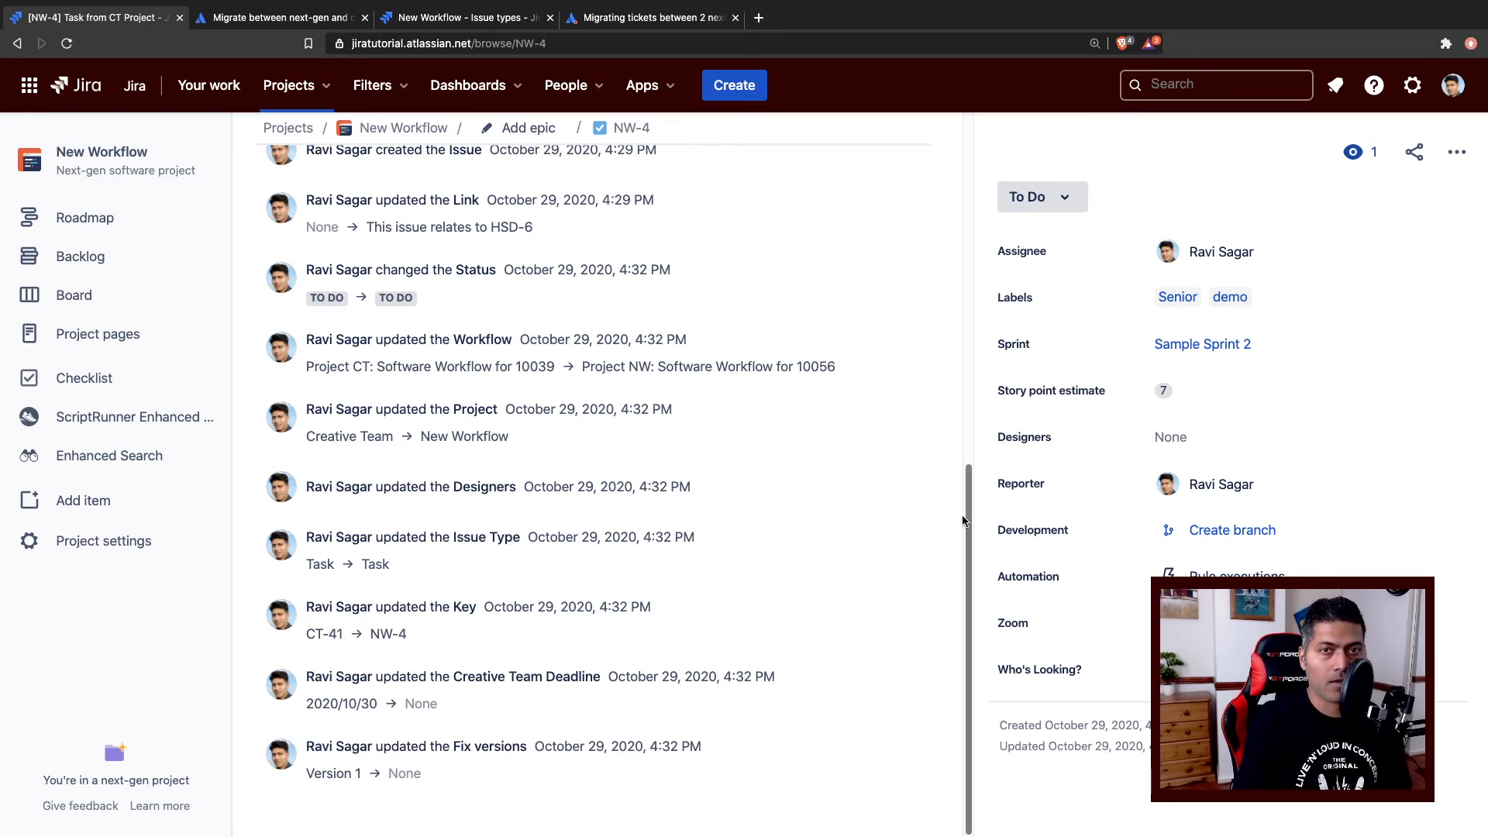
{"action": "scroll", "coordinate": [955, 514], "scroll_direction": "up", "scroll_amount": 10}
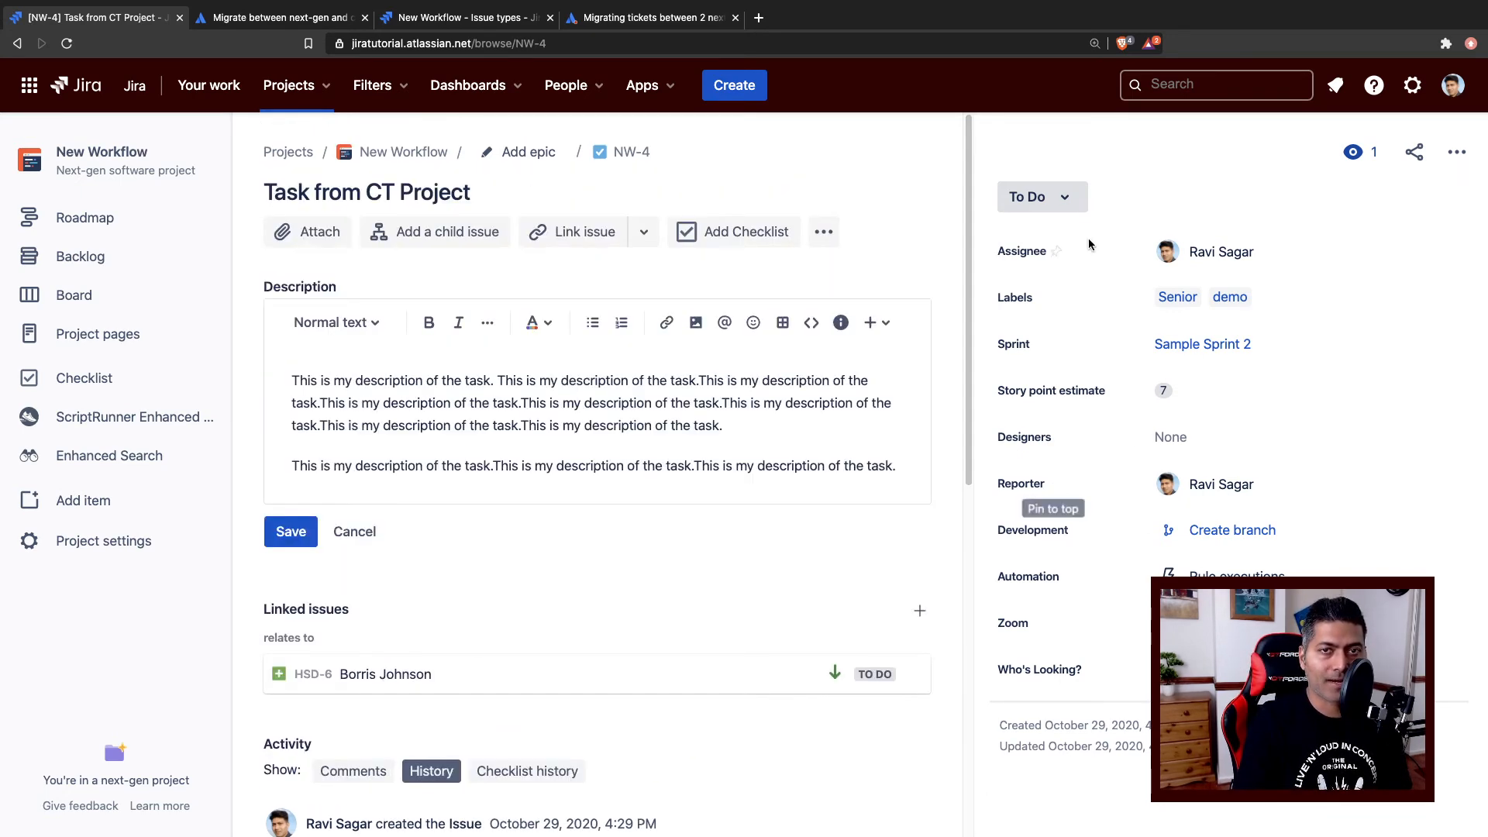
{"action": "left_click", "coordinate": [826, 232]}
{"action": "left_click", "coordinate": [892, 208]}
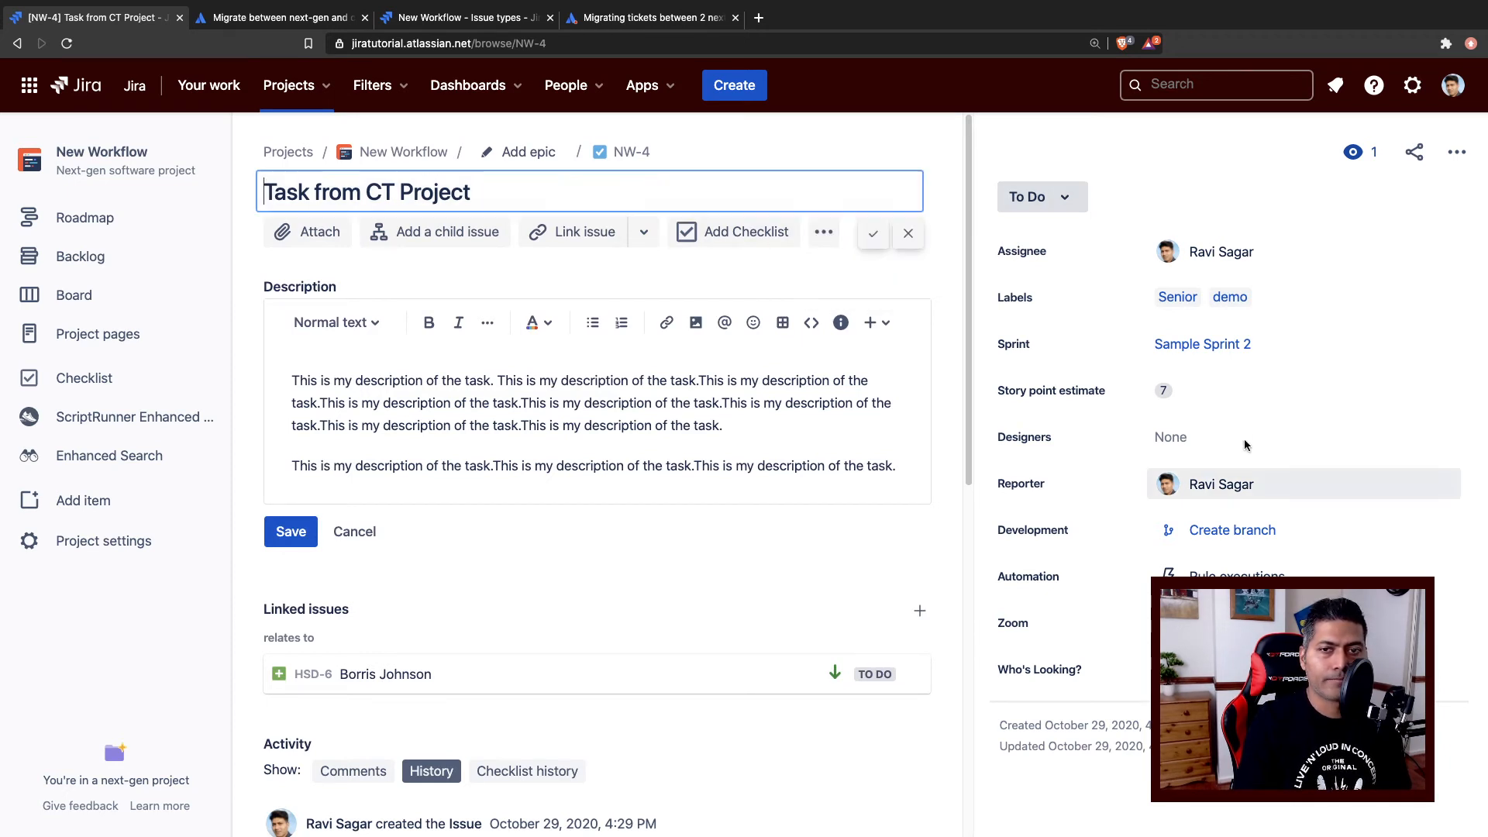
{"action": "left_click", "coordinate": [1453, 155]}
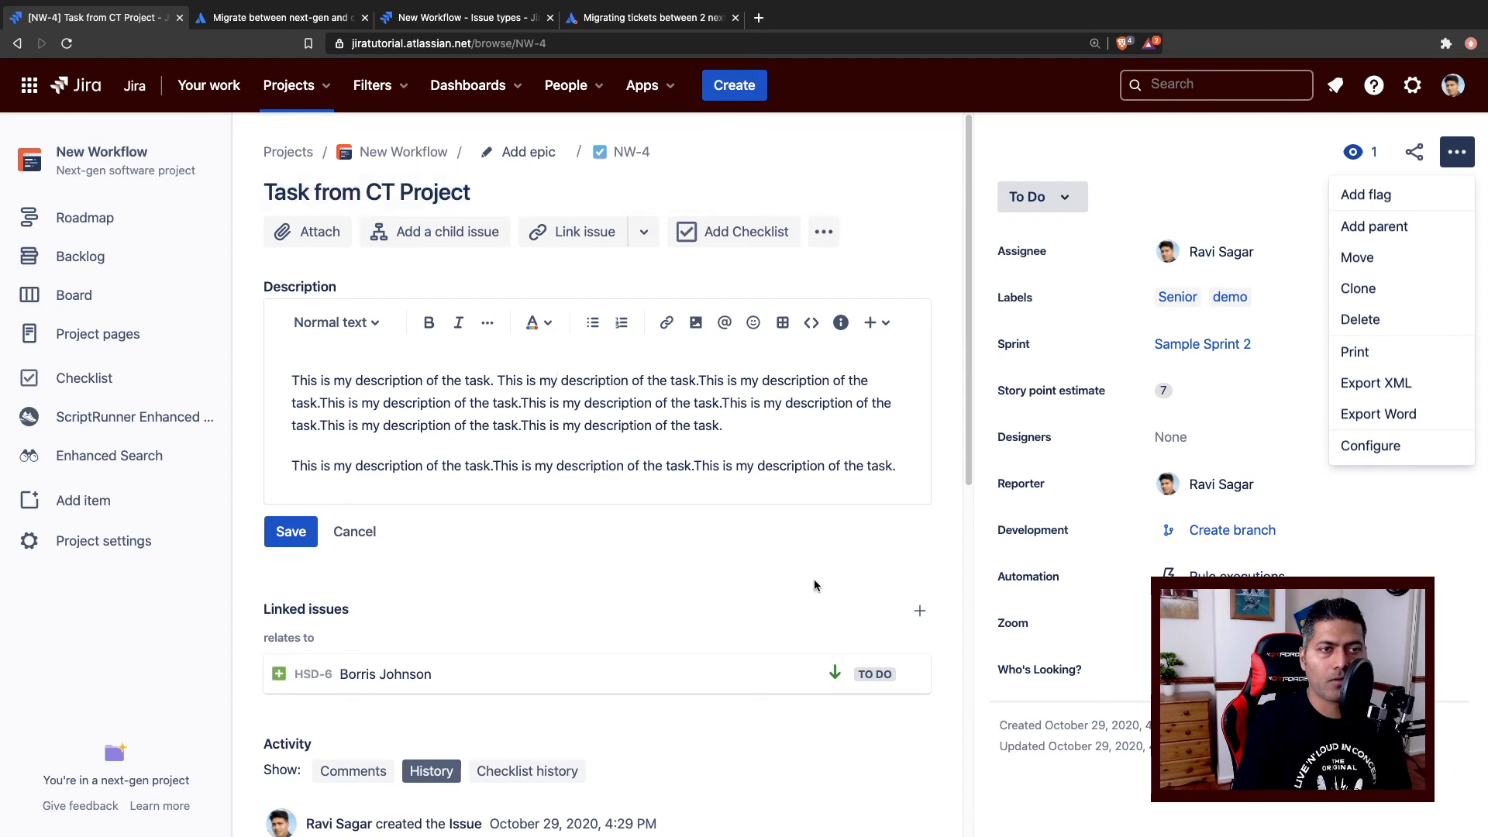
{"action": "left_click", "coordinate": [706, 395]}
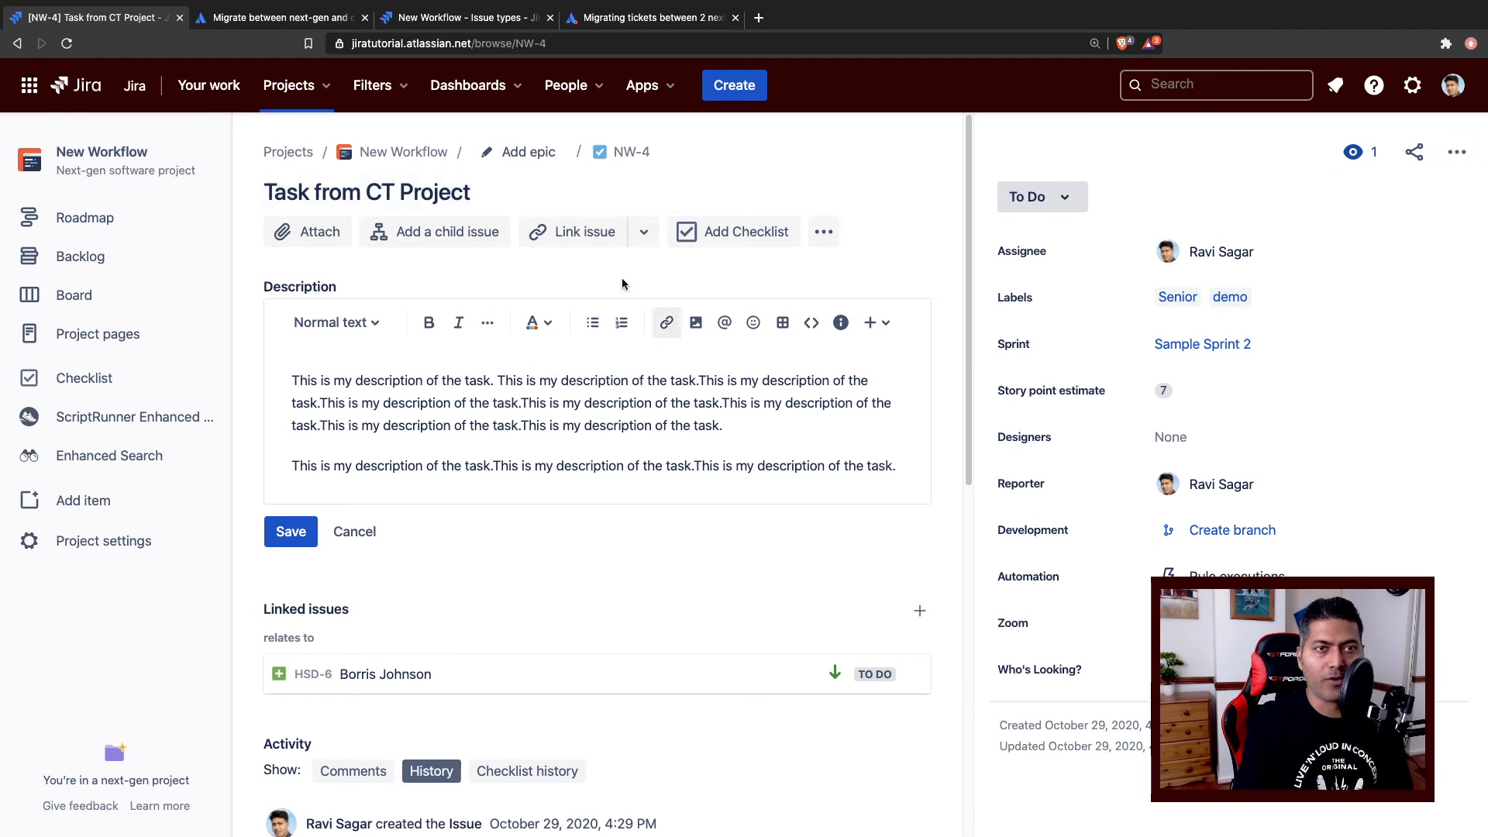
Start moving the task back to the Creative Team (CT) project, with Task as the issue type.
{"action": "left_click", "coordinate": [1455, 152]}
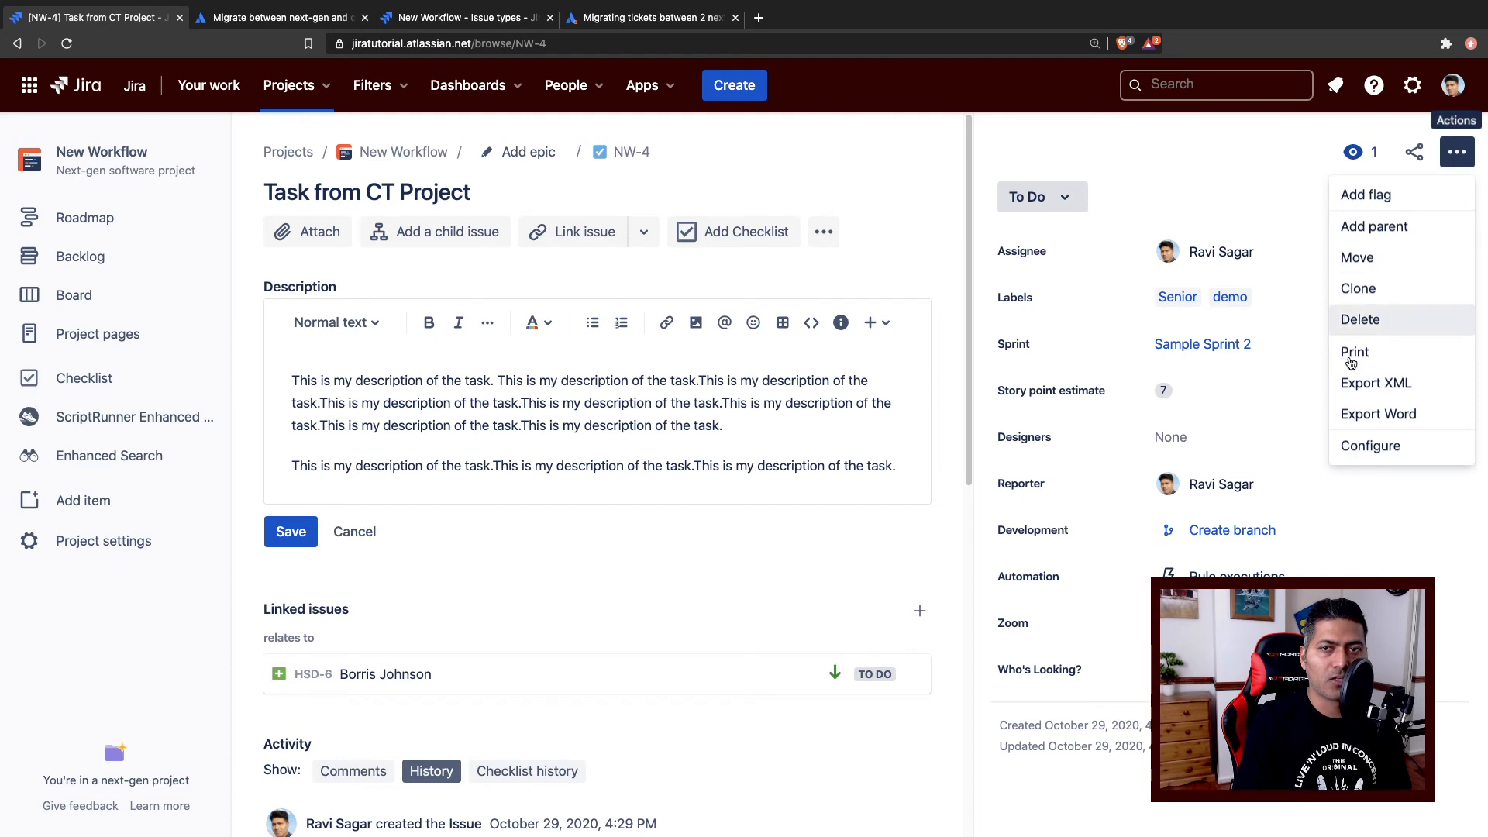
{"action": "left_click", "coordinate": [1377, 255]}
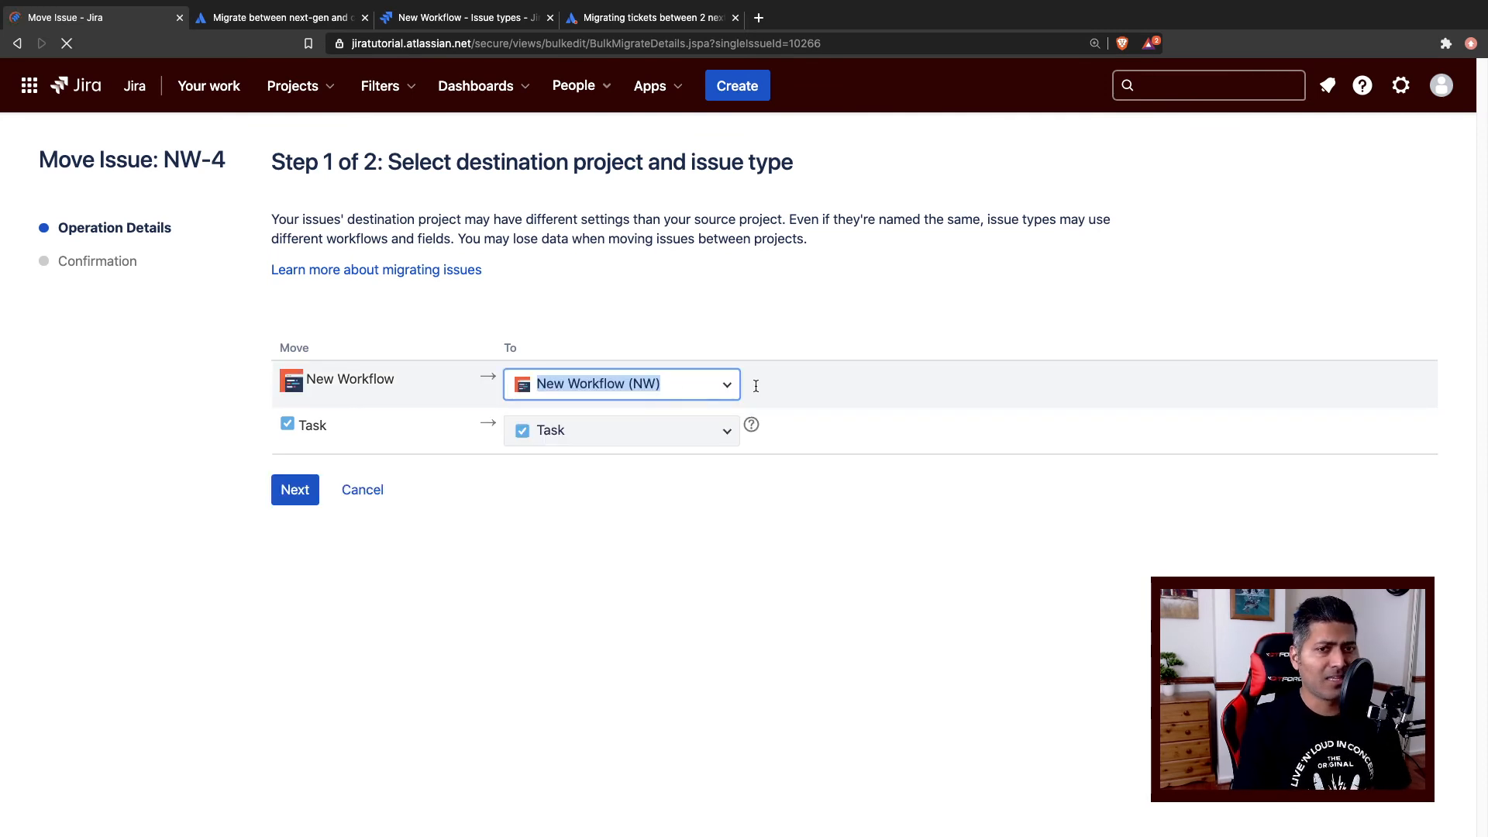
{"action": "left_click", "coordinate": [723, 385]}
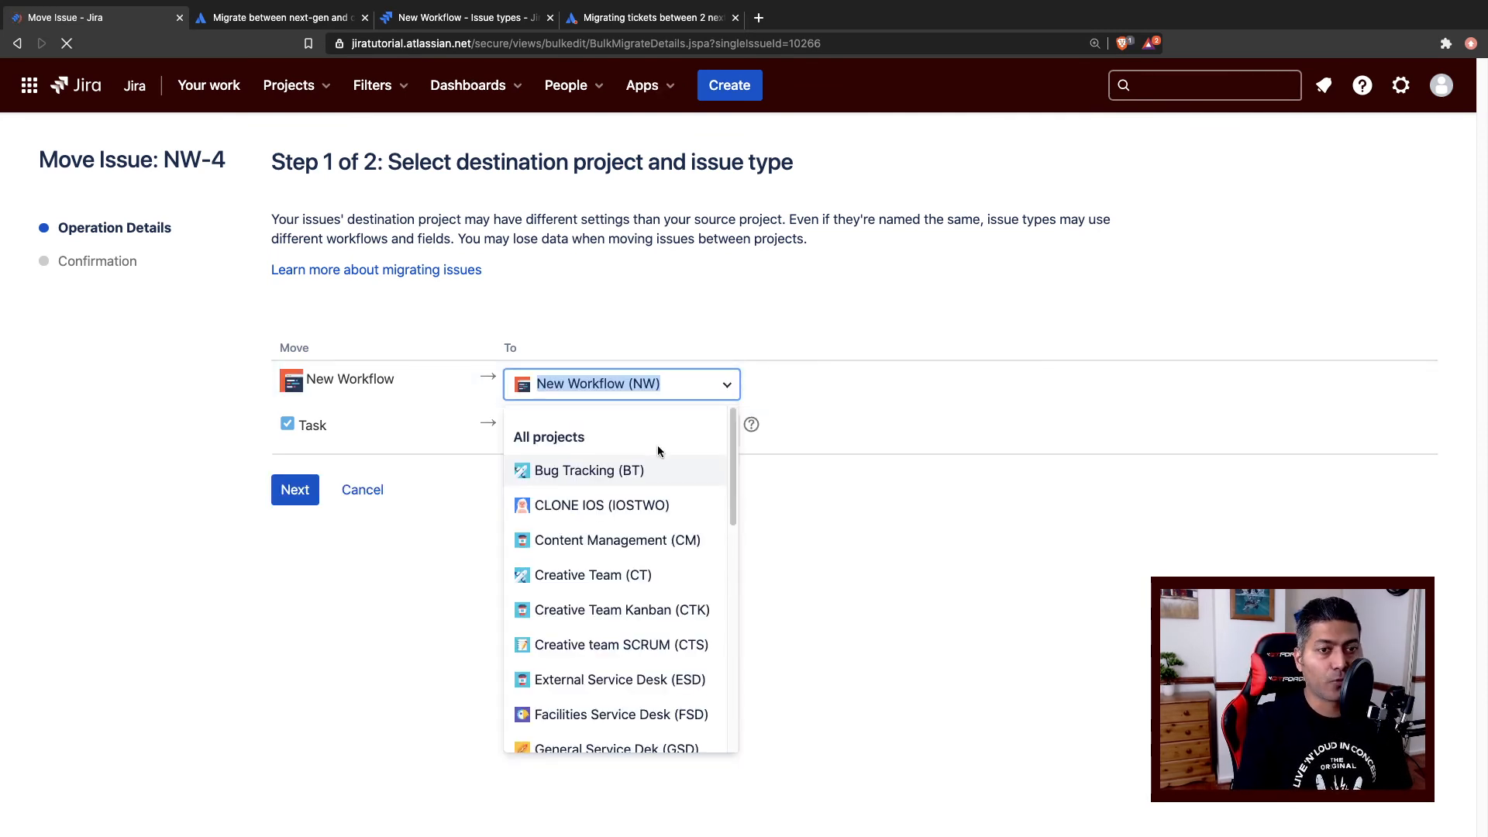
{"action": "left_click", "coordinate": [613, 575]}
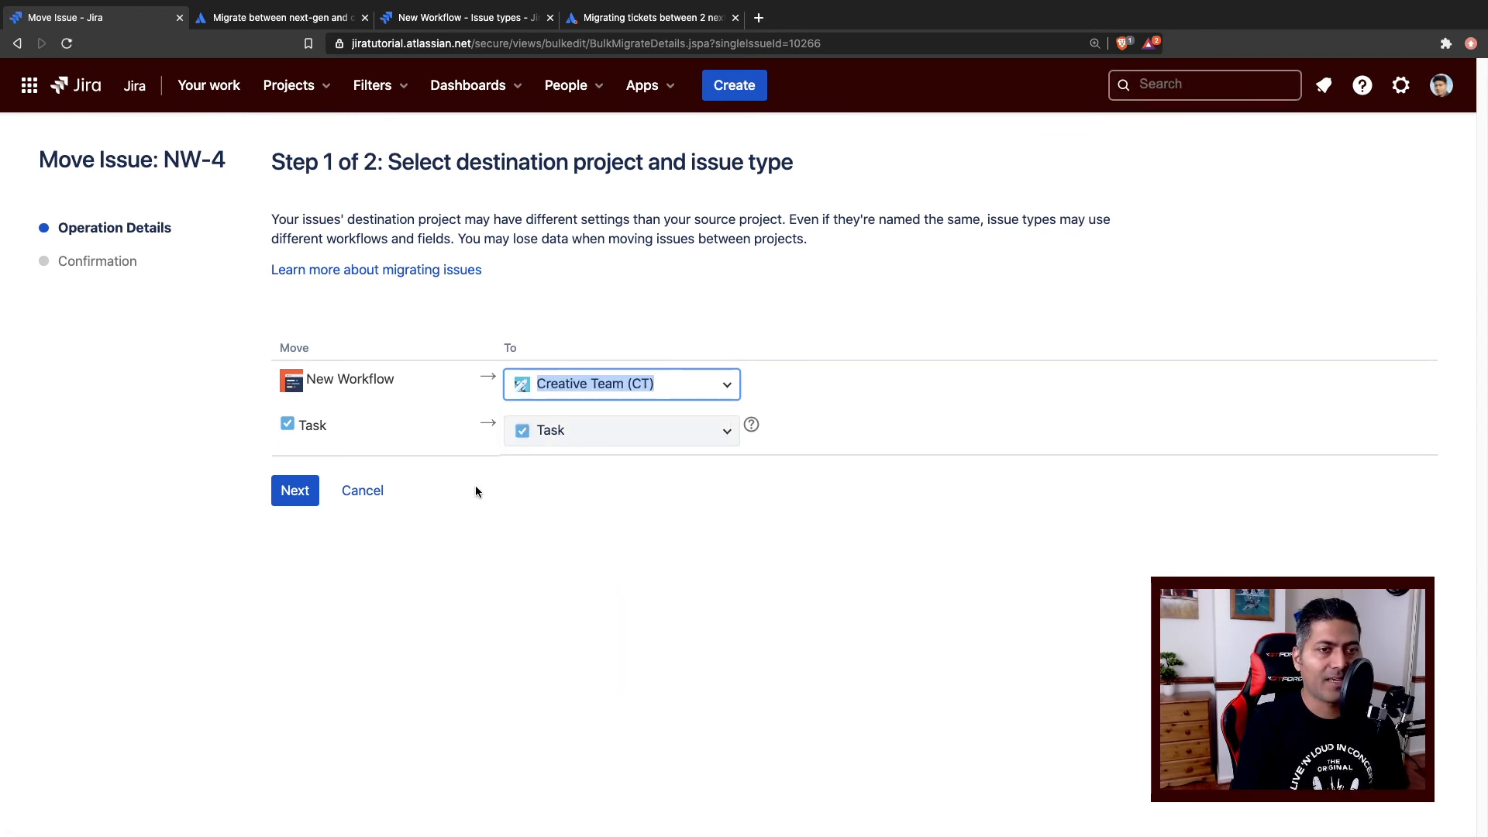
{"action": "left_click", "coordinate": [294, 501]}
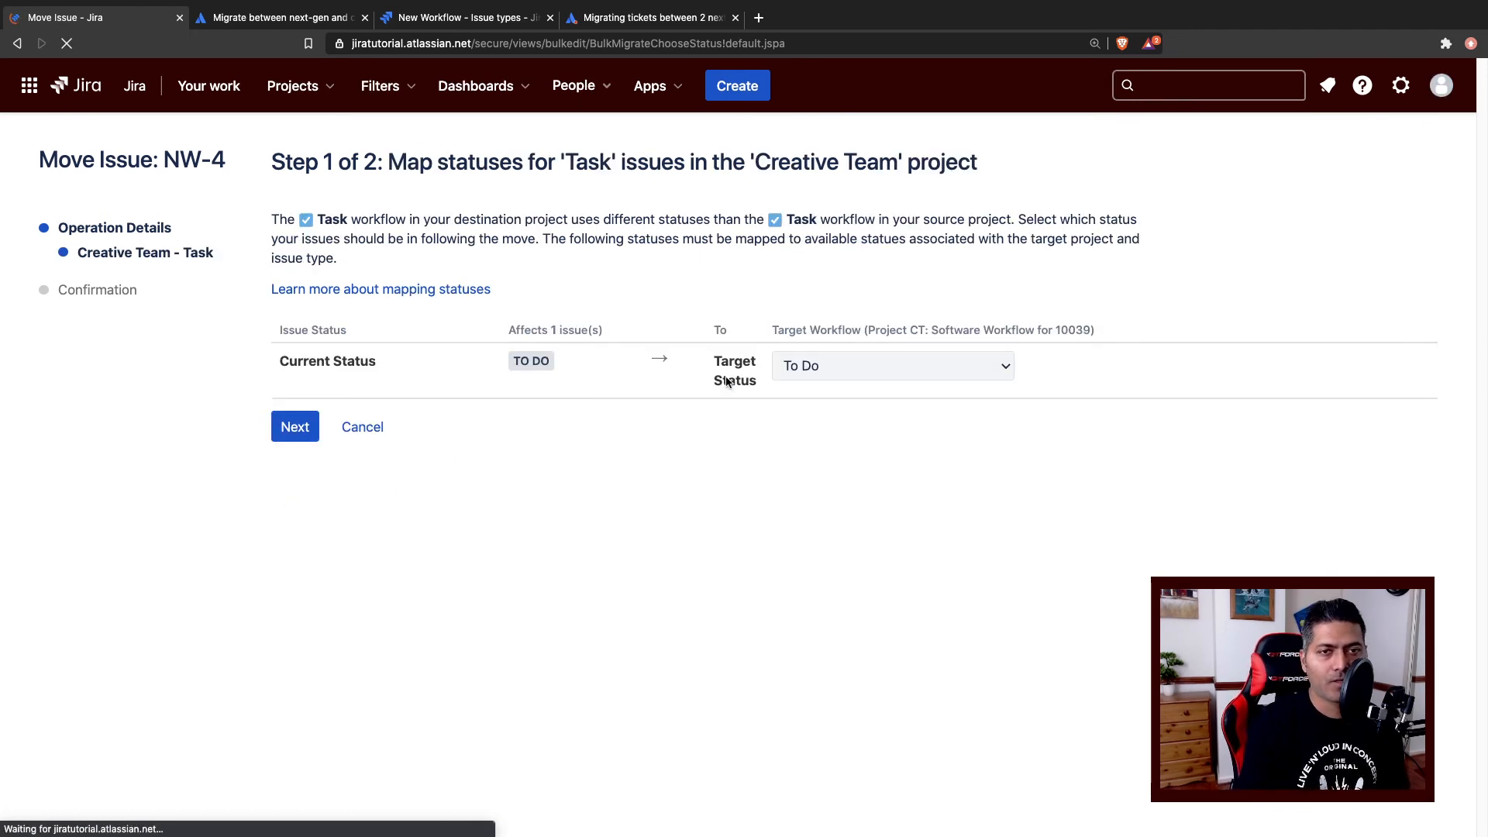
Keep To Do as the target status and retain the Designers and Creative Team Deadline values for the move.
{"action": "left_click", "coordinate": [290, 428]}
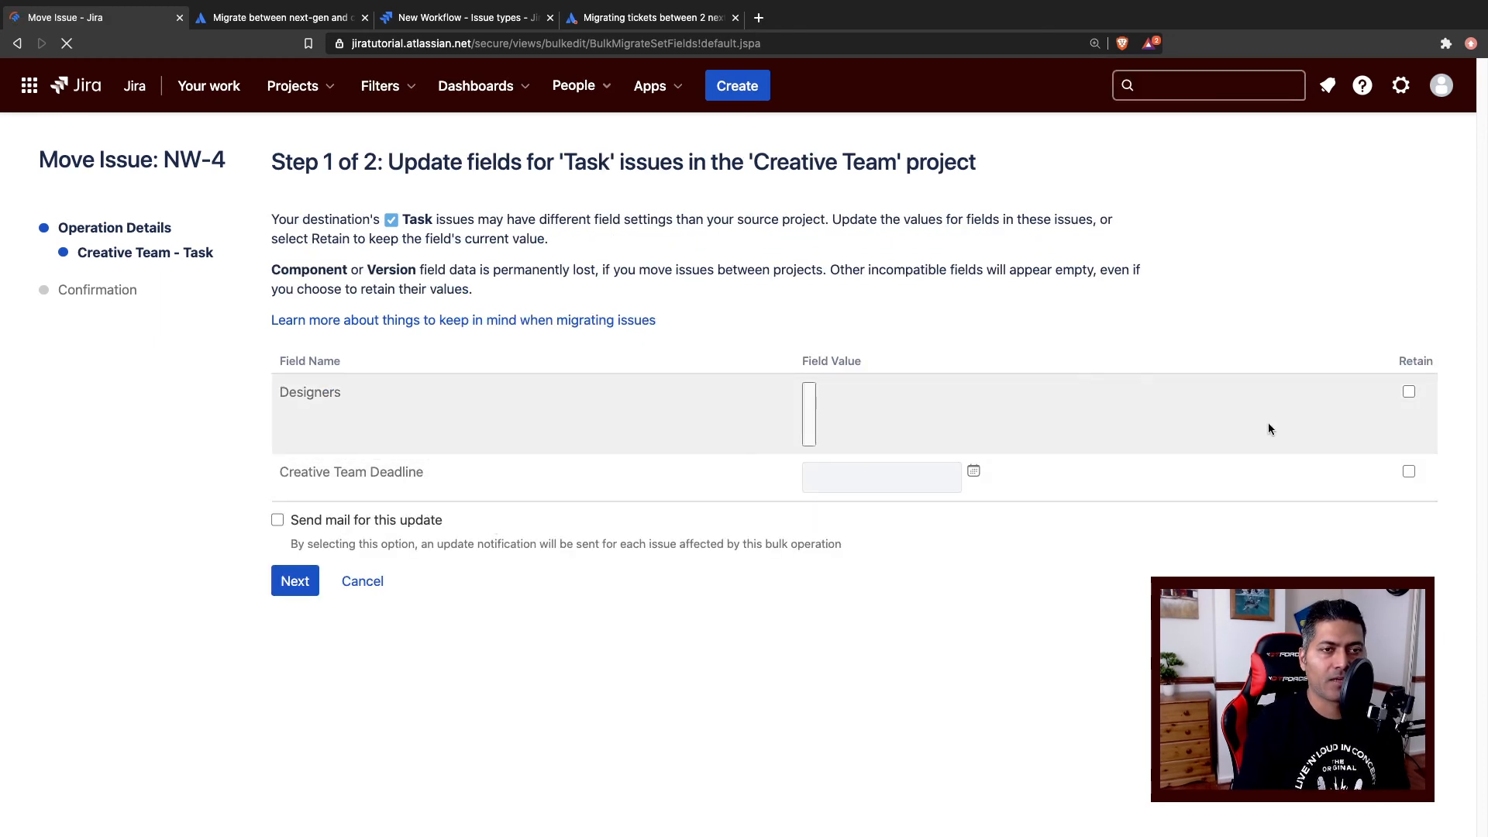
{"action": "left_click", "coordinate": [1410, 393]}
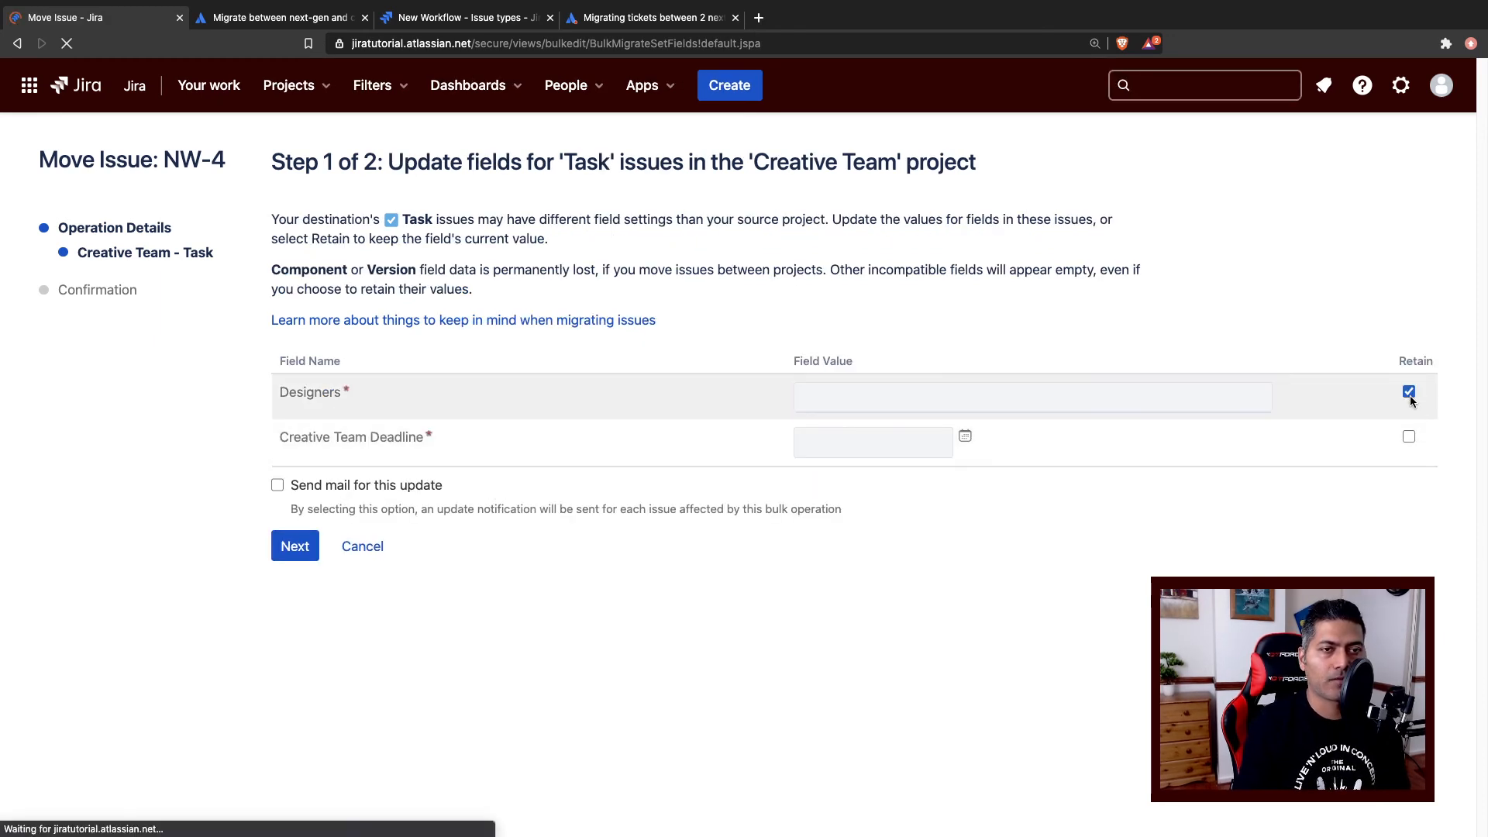
{"action": "left_click", "coordinate": [1410, 436]}
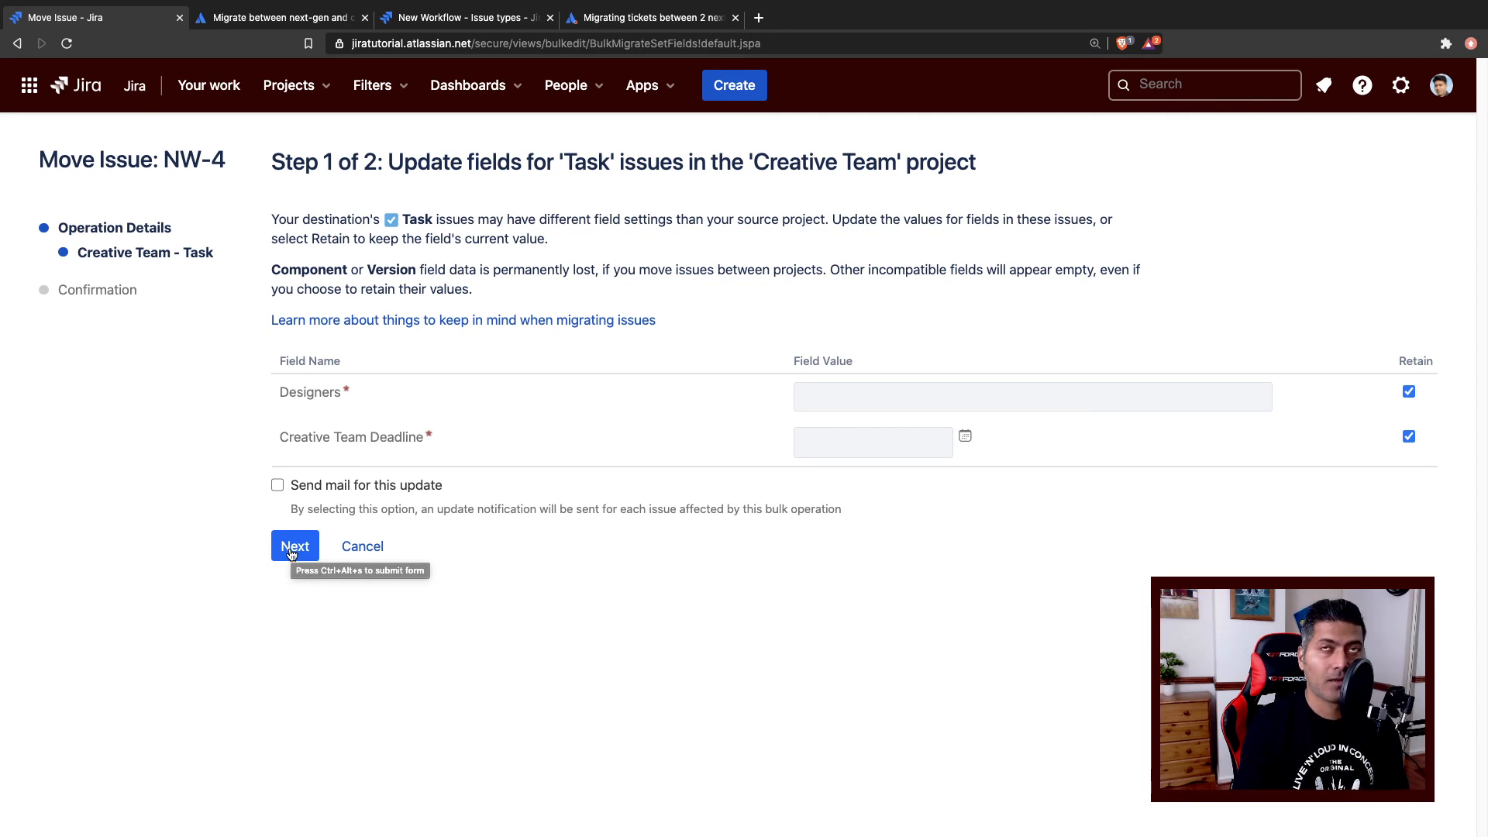
{"action": "left_click", "coordinate": [291, 552]}
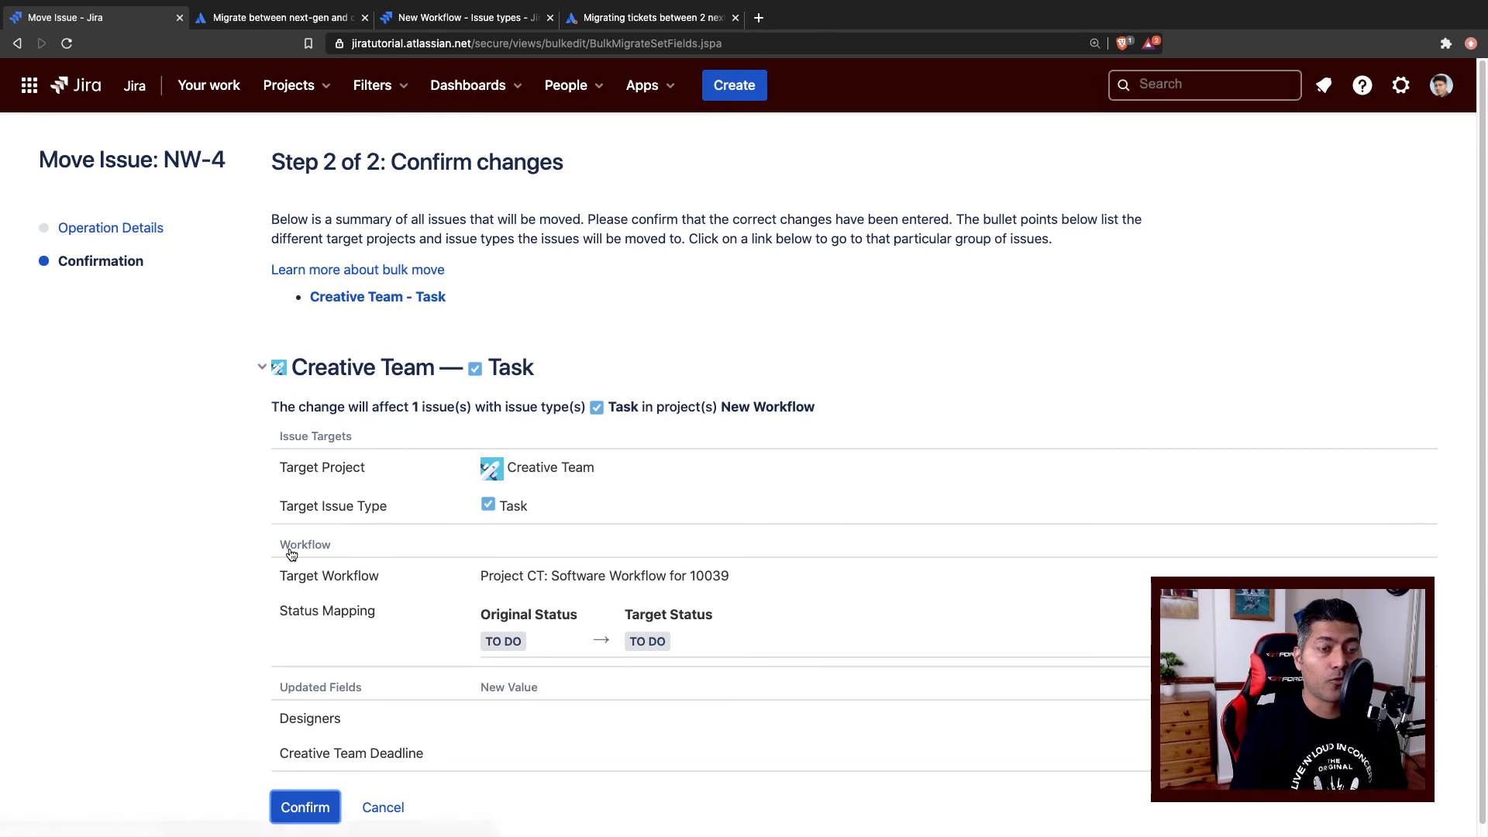
Confirm the move back to Creative Team and acknowledge the completed bulk operation.
{"action": "scroll", "coordinate": [543, 552], "scroll_direction": "down", "scroll_amount": 1}
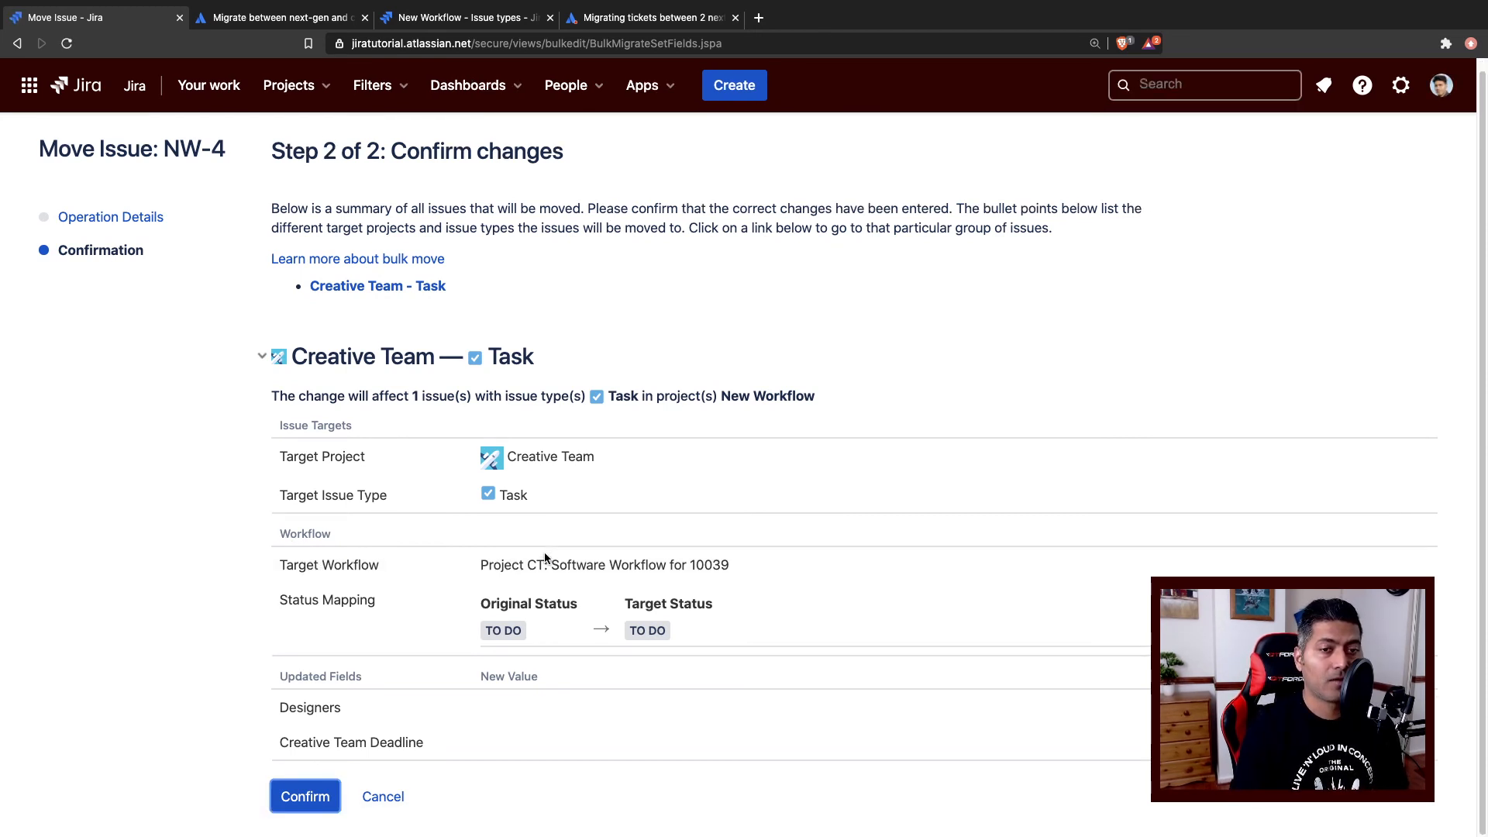
{"action": "left_click", "coordinate": [312, 800]}
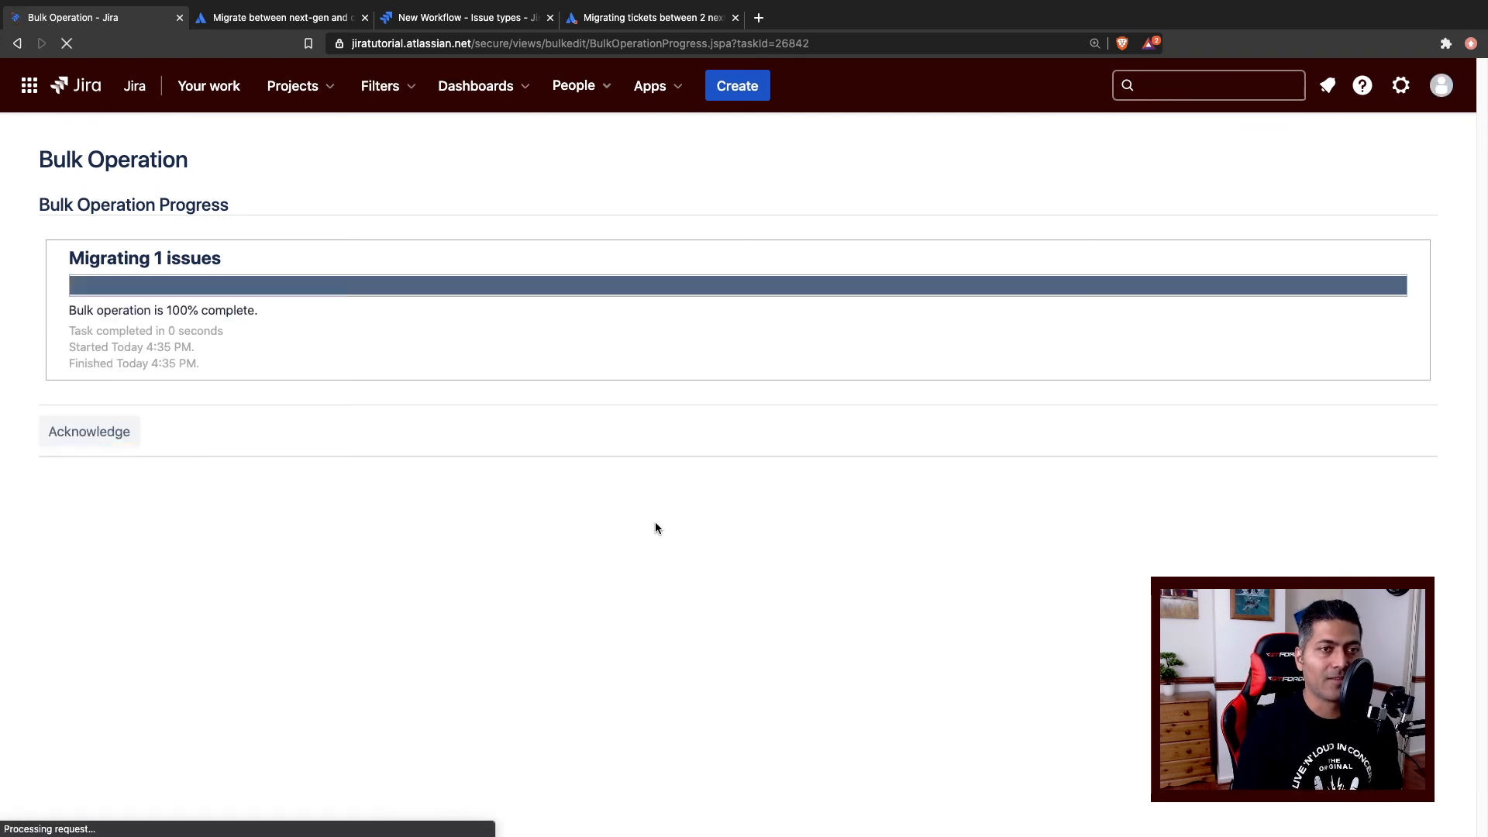
{"action": "left_click", "coordinate": [122, 439]}
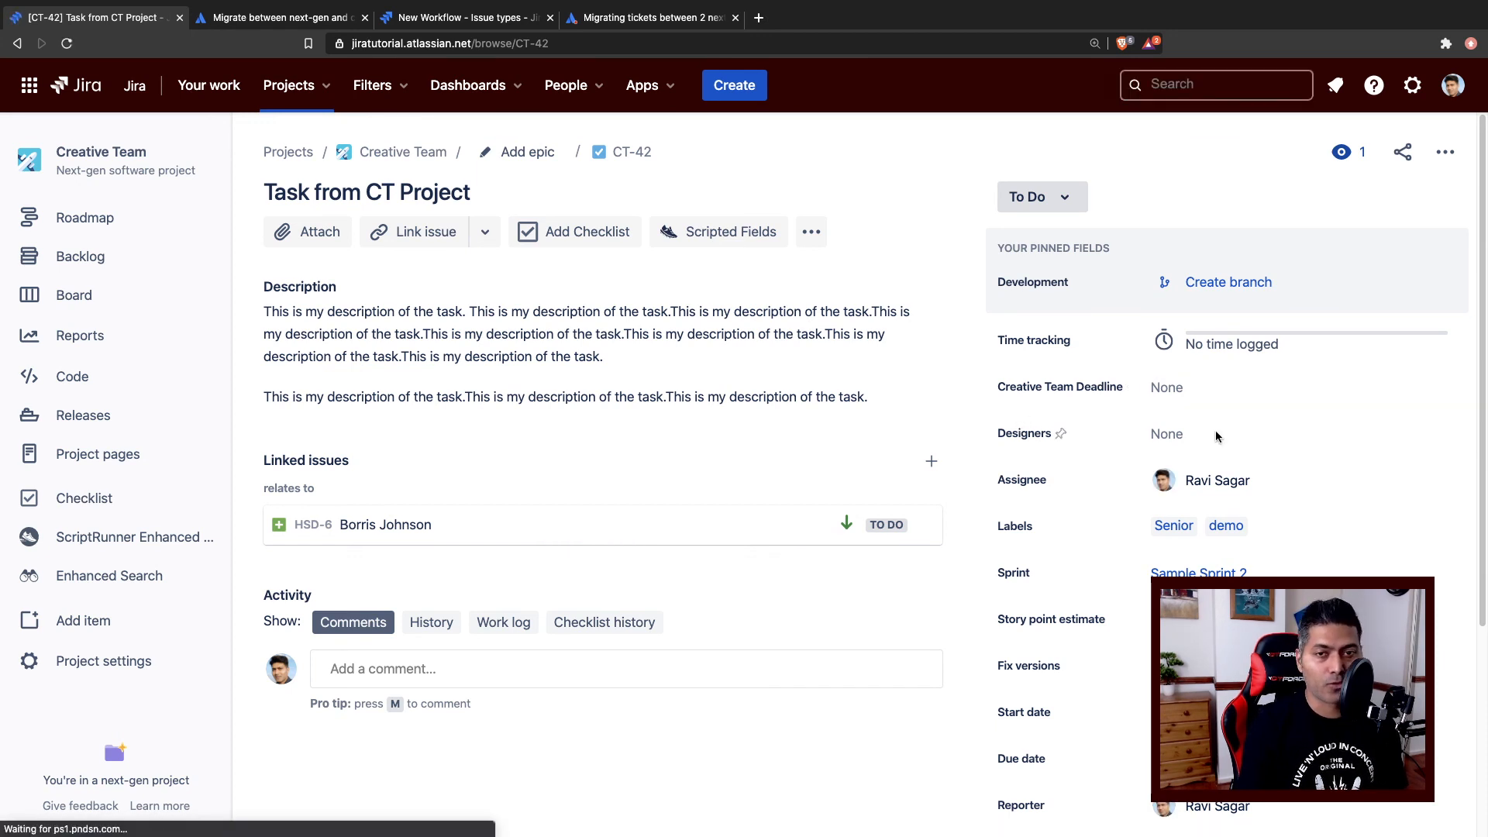
Review the returned task's history to compare the field changes recorded for both project moves.
{"action": "left_click", "coordinate": [432, 618]}
{"action": "scroll", "coordinate": [519, 623], "scroll_direction": "down", "scroll_amount": 1}
{"action": "scroll", "coordinate": [526, 623], "scroll_direction": "down", "scroll_amount": 8}
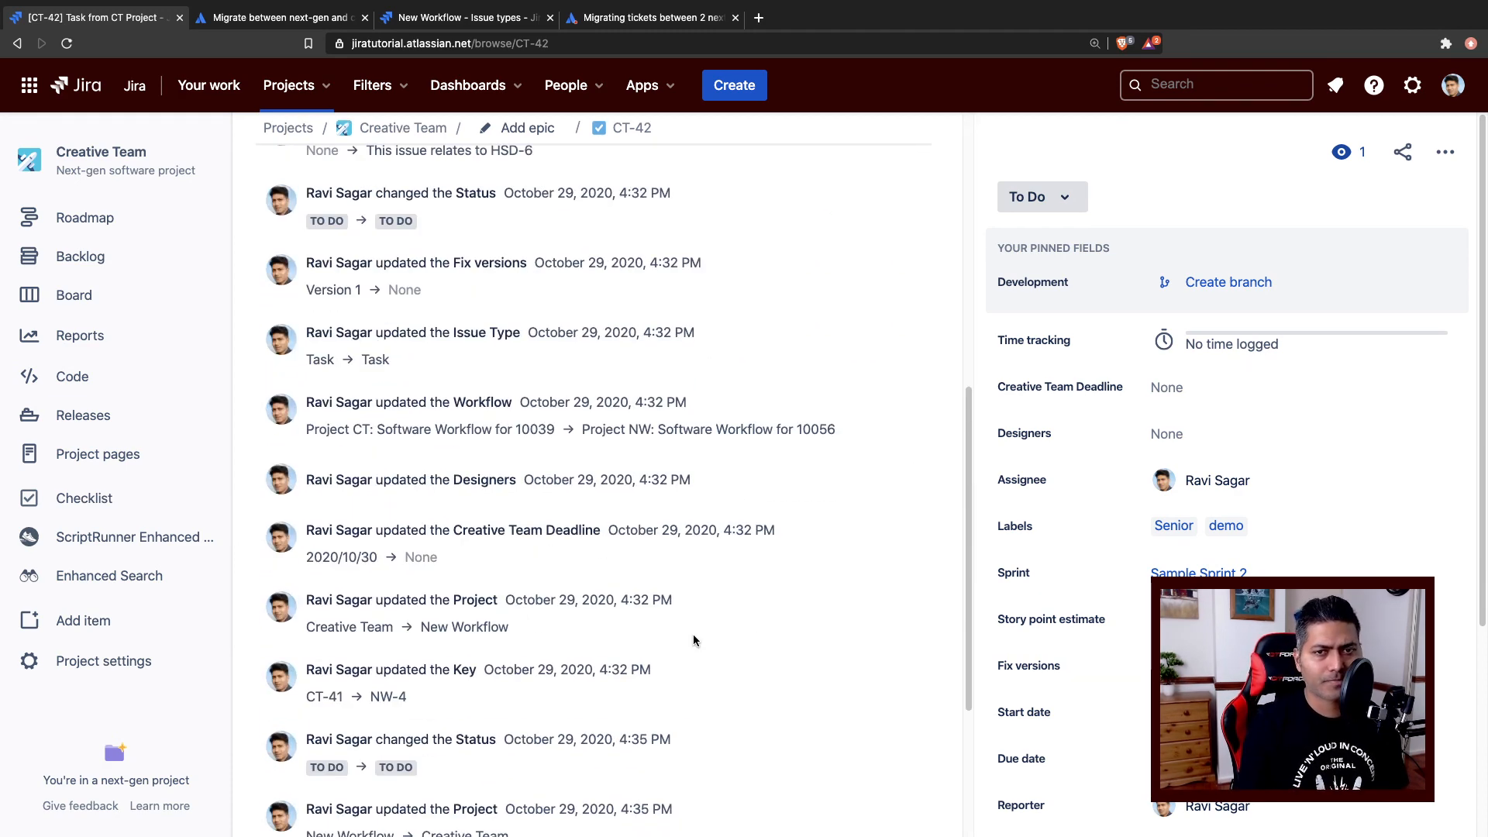
{"action": "scroll", "coordinate": [549, 648], "scroll_direction": "down", "scroll_amount": 4}
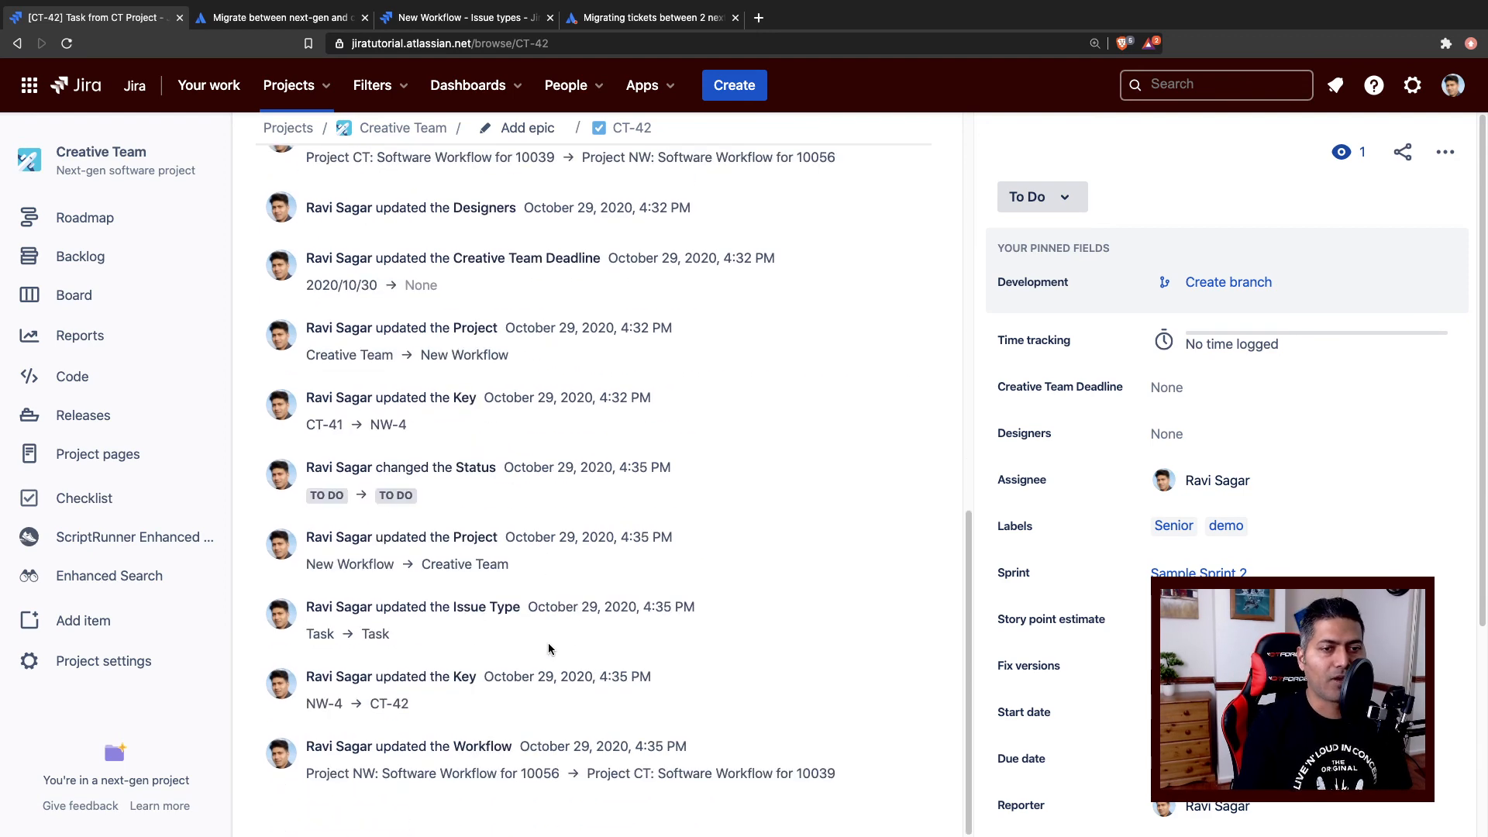
{"action": "scroll", "coordinate": [549, 648], "scroll_direction": "up", "scroll_amount": 4}
{"action": "scroll", "coordinate": [542, 648], "scroll_direction": "down", "scroll_amount": 2}
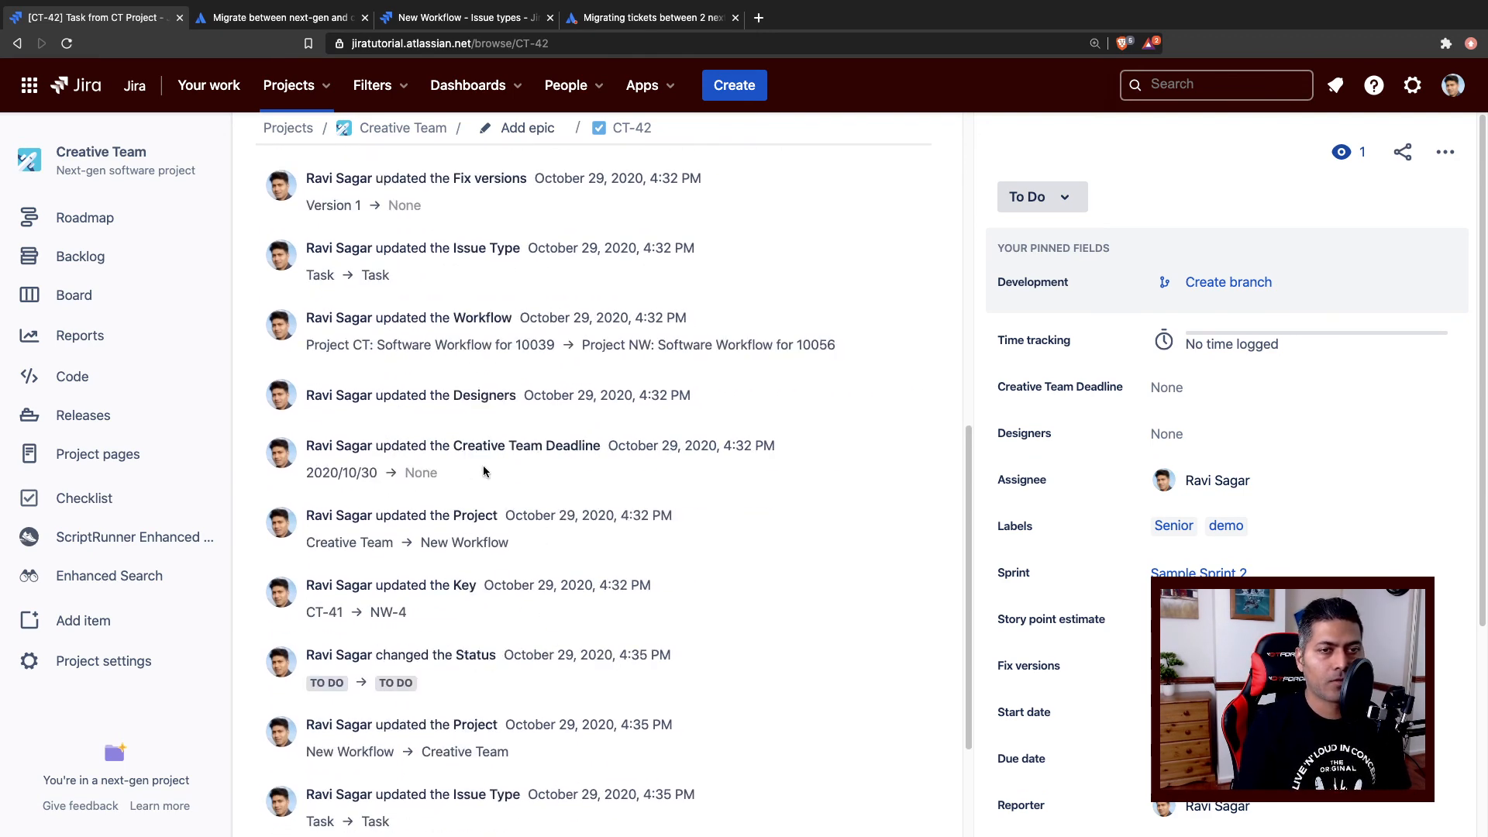
{"action": "scroll", "coordinate": [482, 547], "scroll_direction": "down", "scroll_amount": 3}
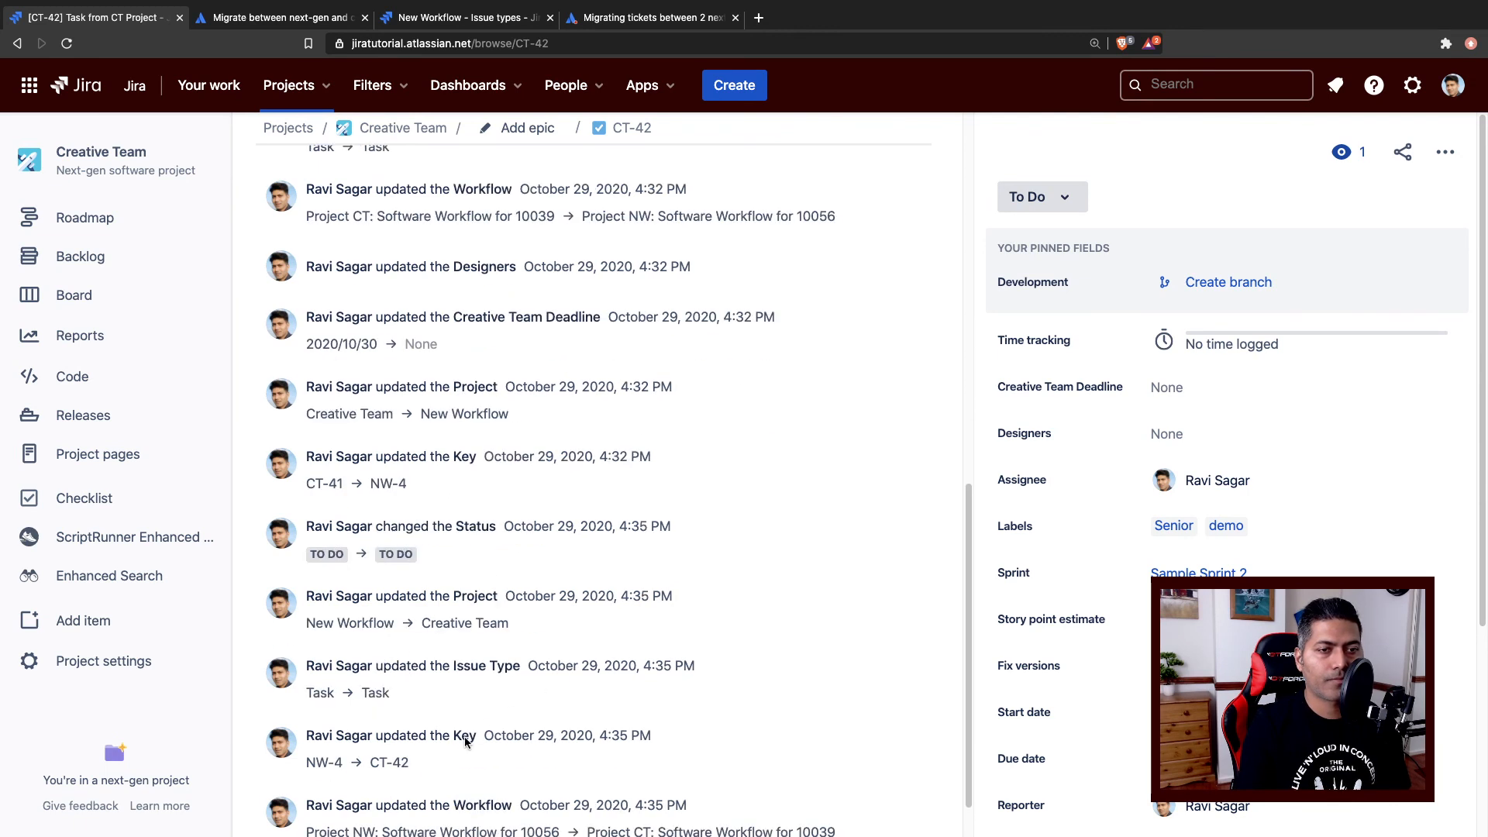
{"action": "scroll", "coordinate": [473, 736], "scroll_direction": "down", "scroll_amount": 2}
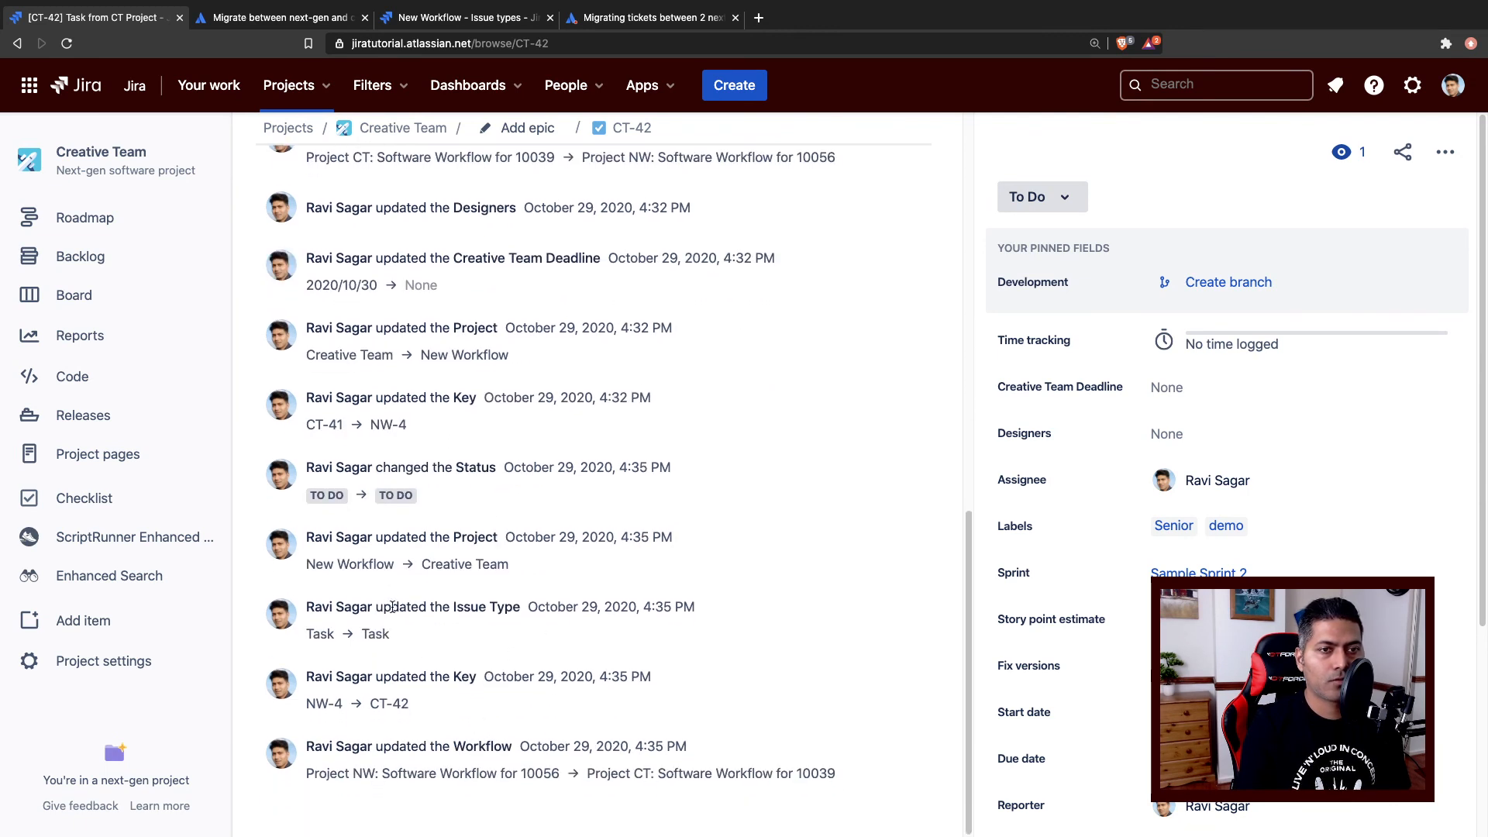